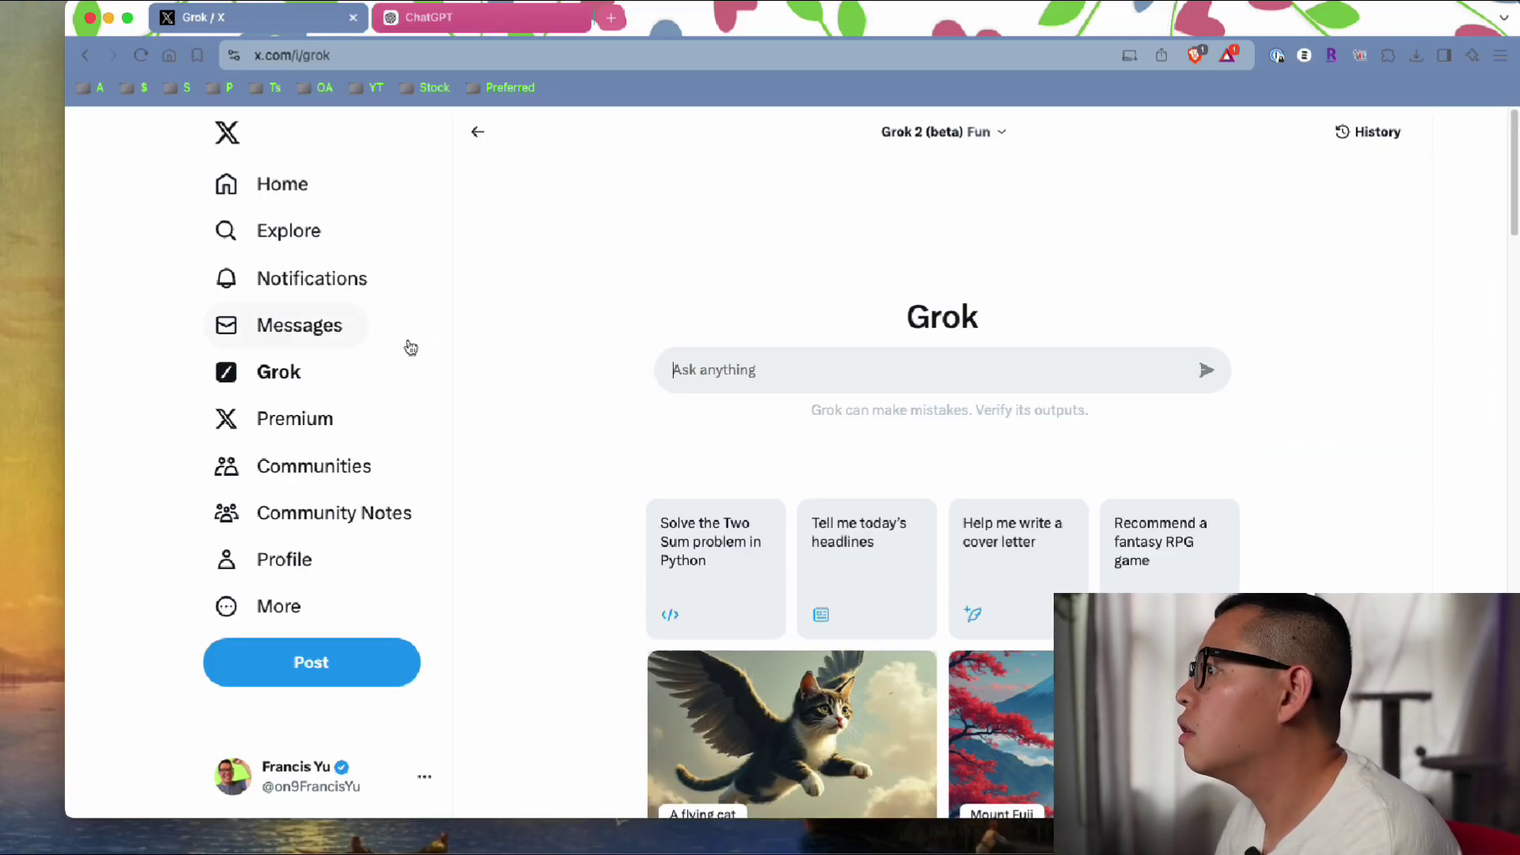
# Step: Ask Grok for today's best deals on products to resell on Amazon, copying the question first
pyautogui.write('what')
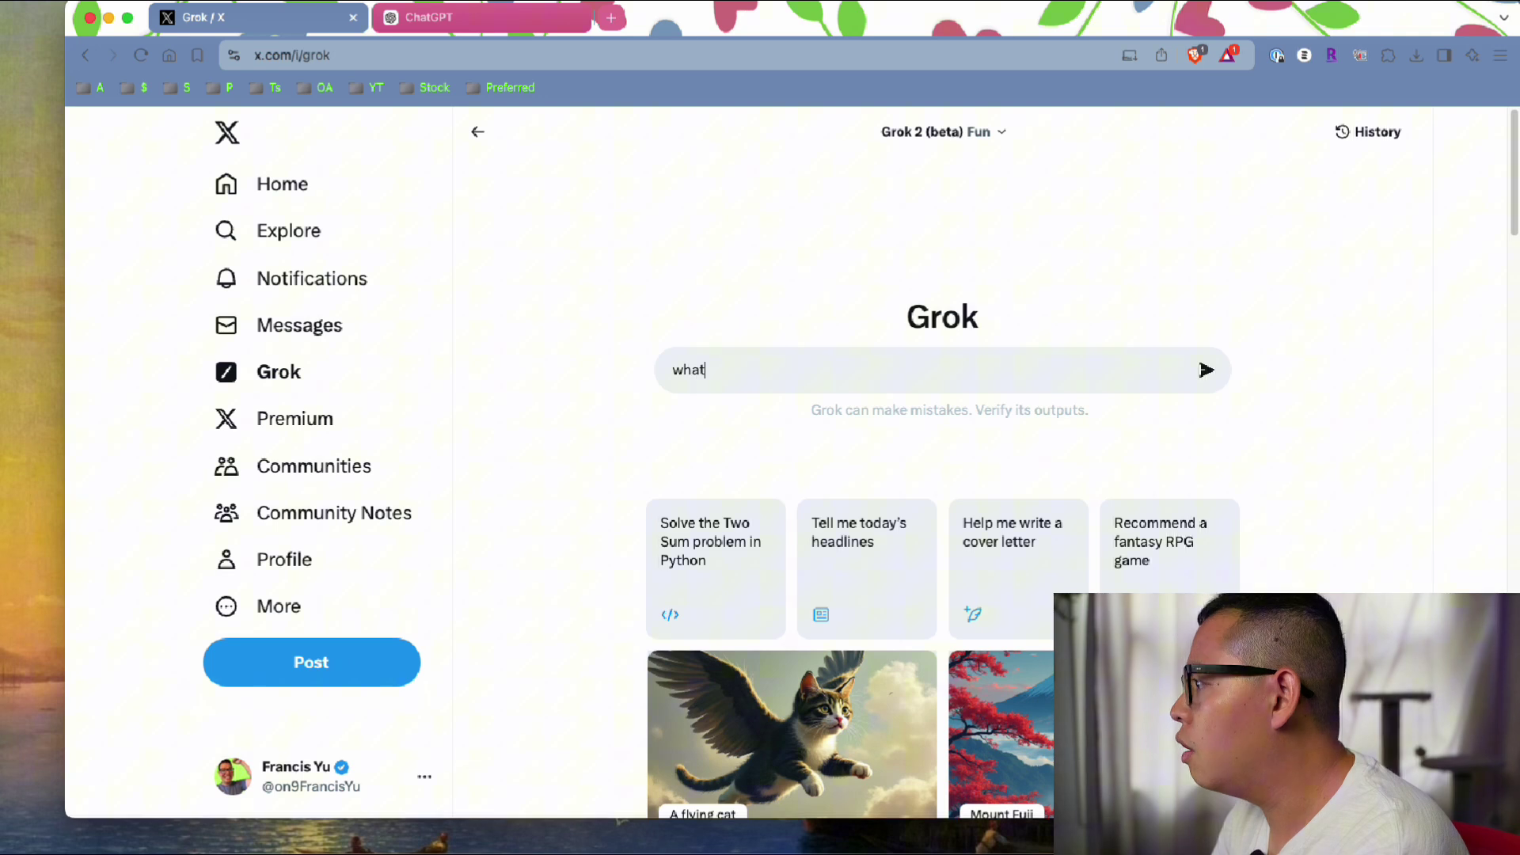
pyautogui.write(' is the best ')
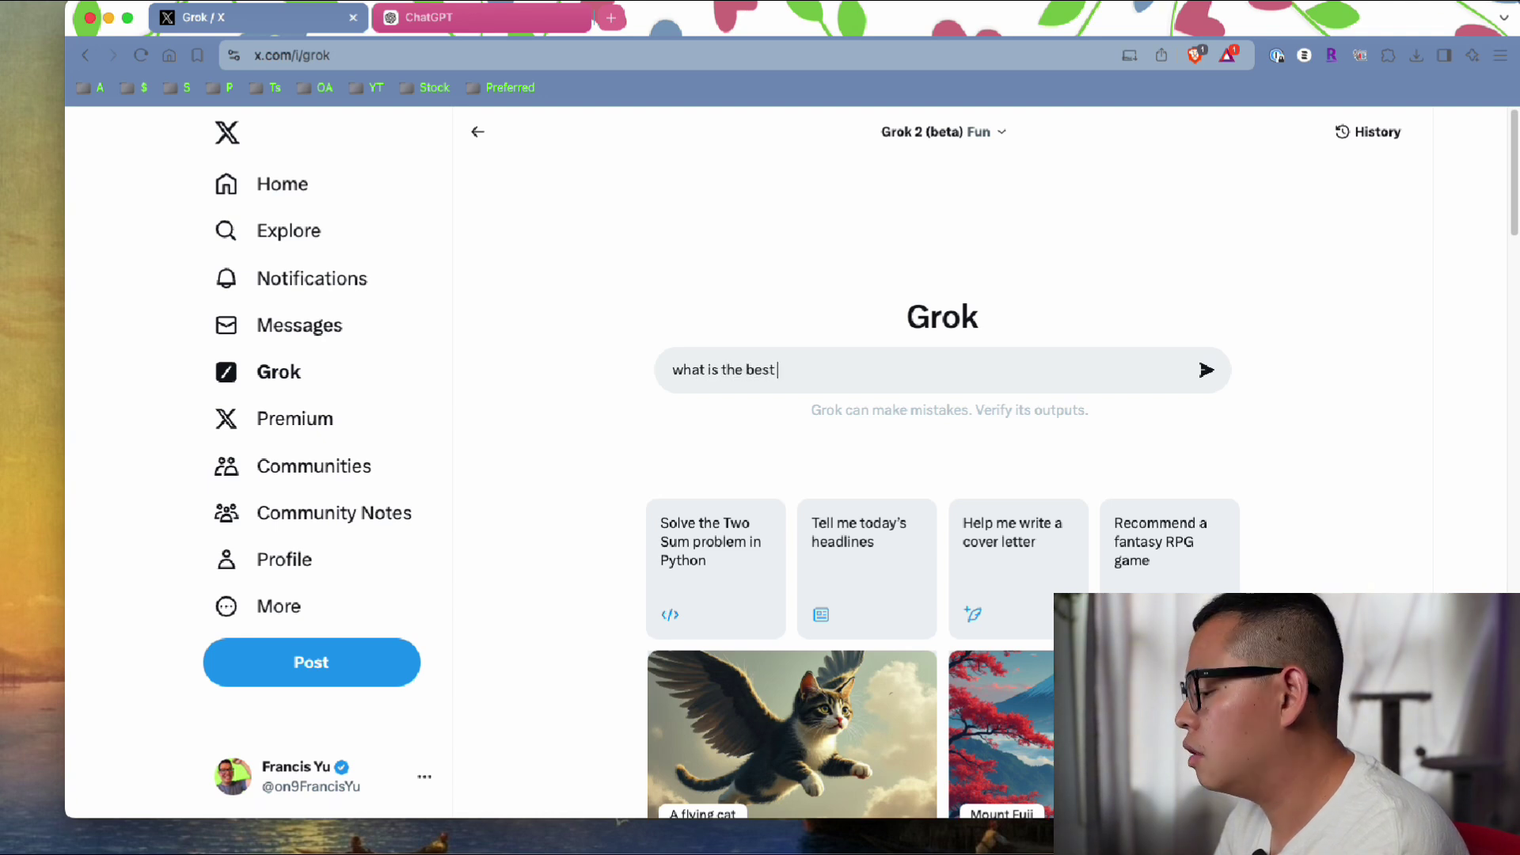
pyautogui.write('deal for toda')
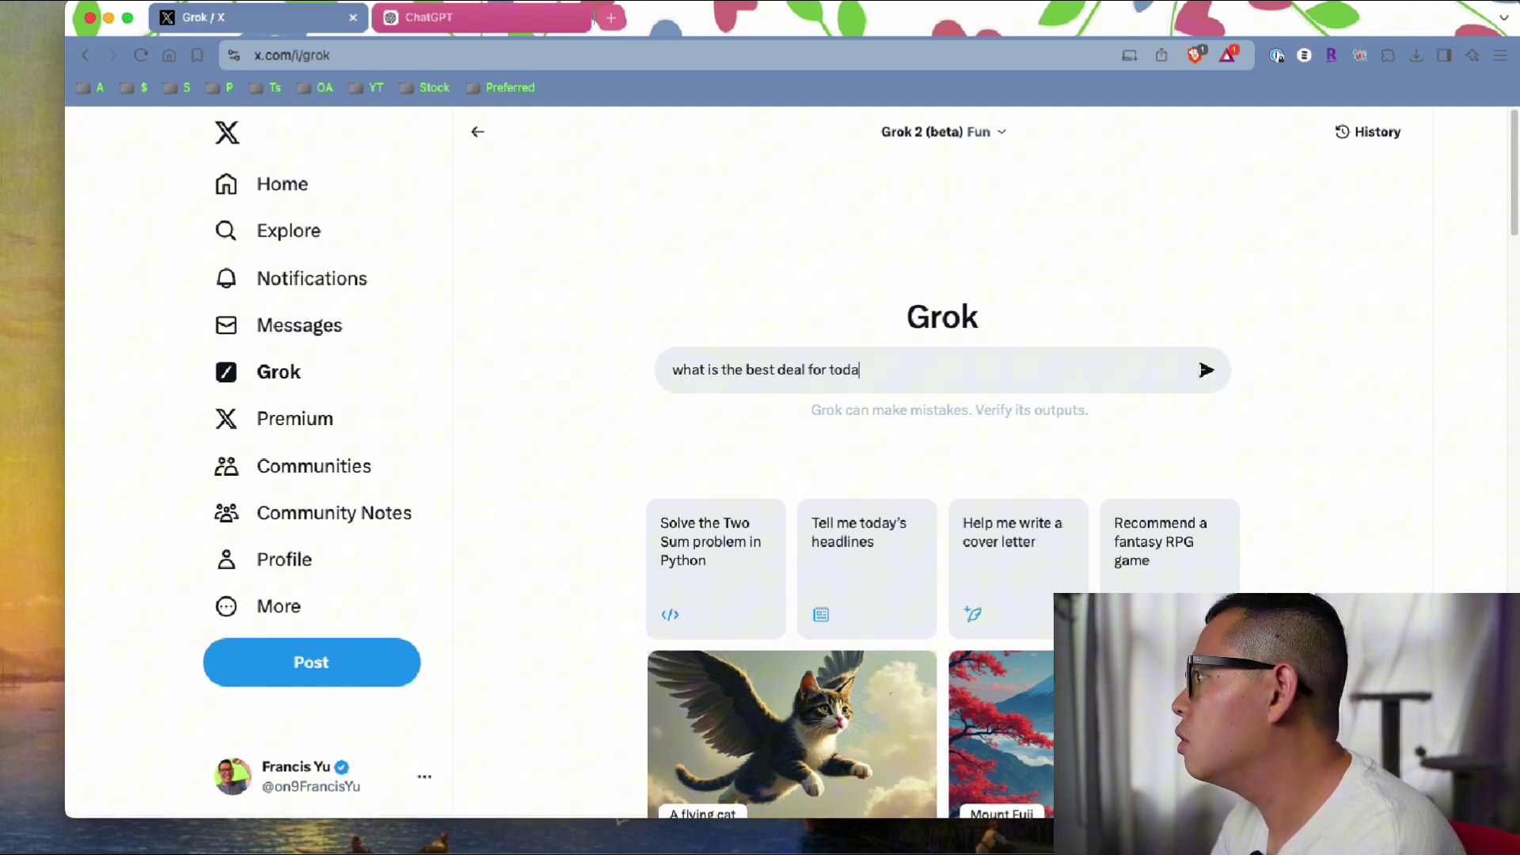
pyautogui.write('y so i can buy products')
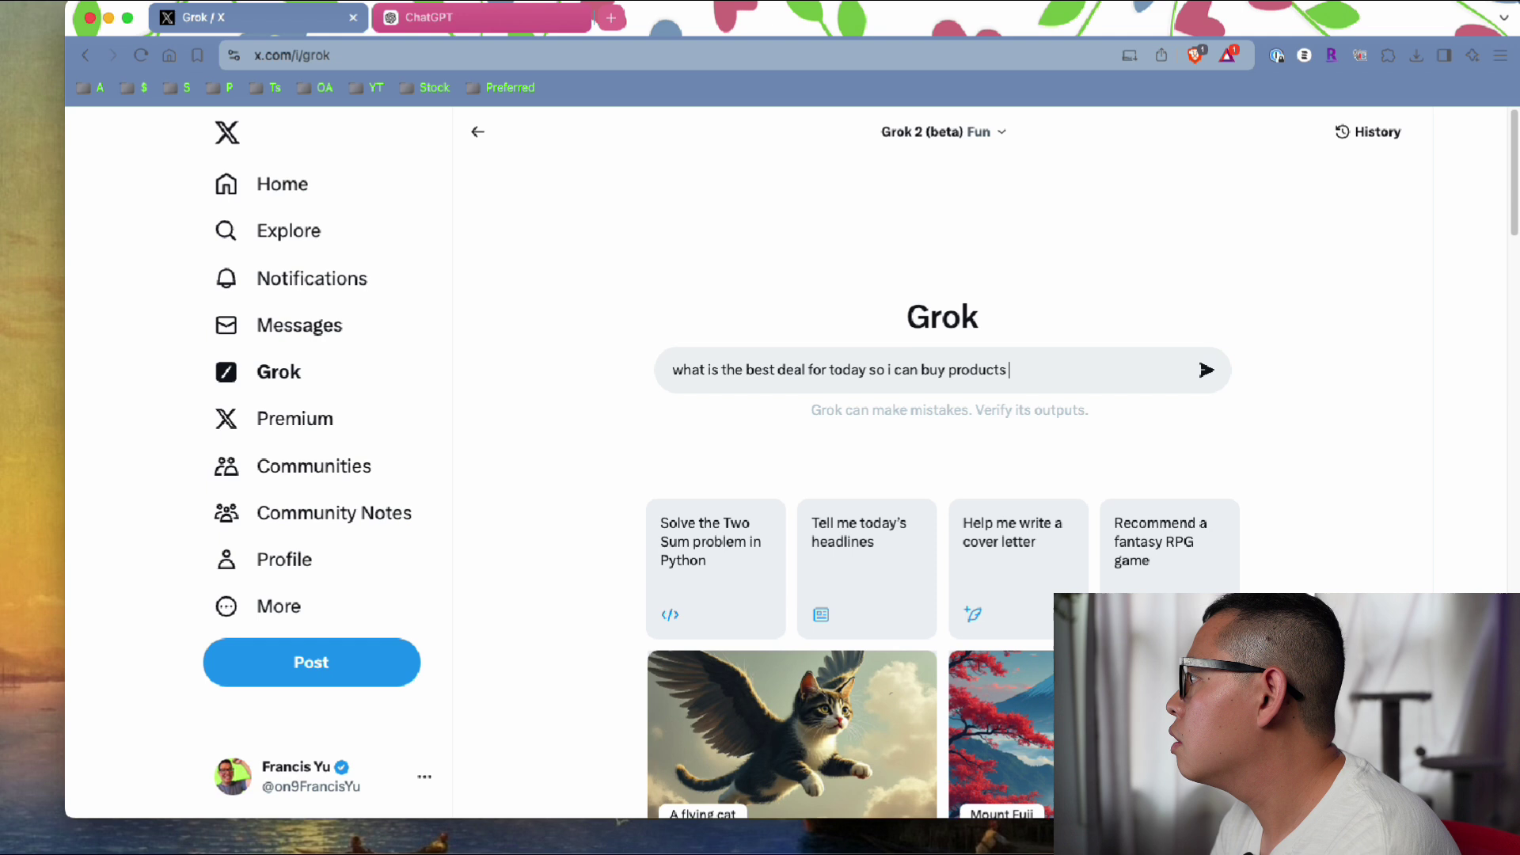
pyautogui.write('to sell on aamzon')
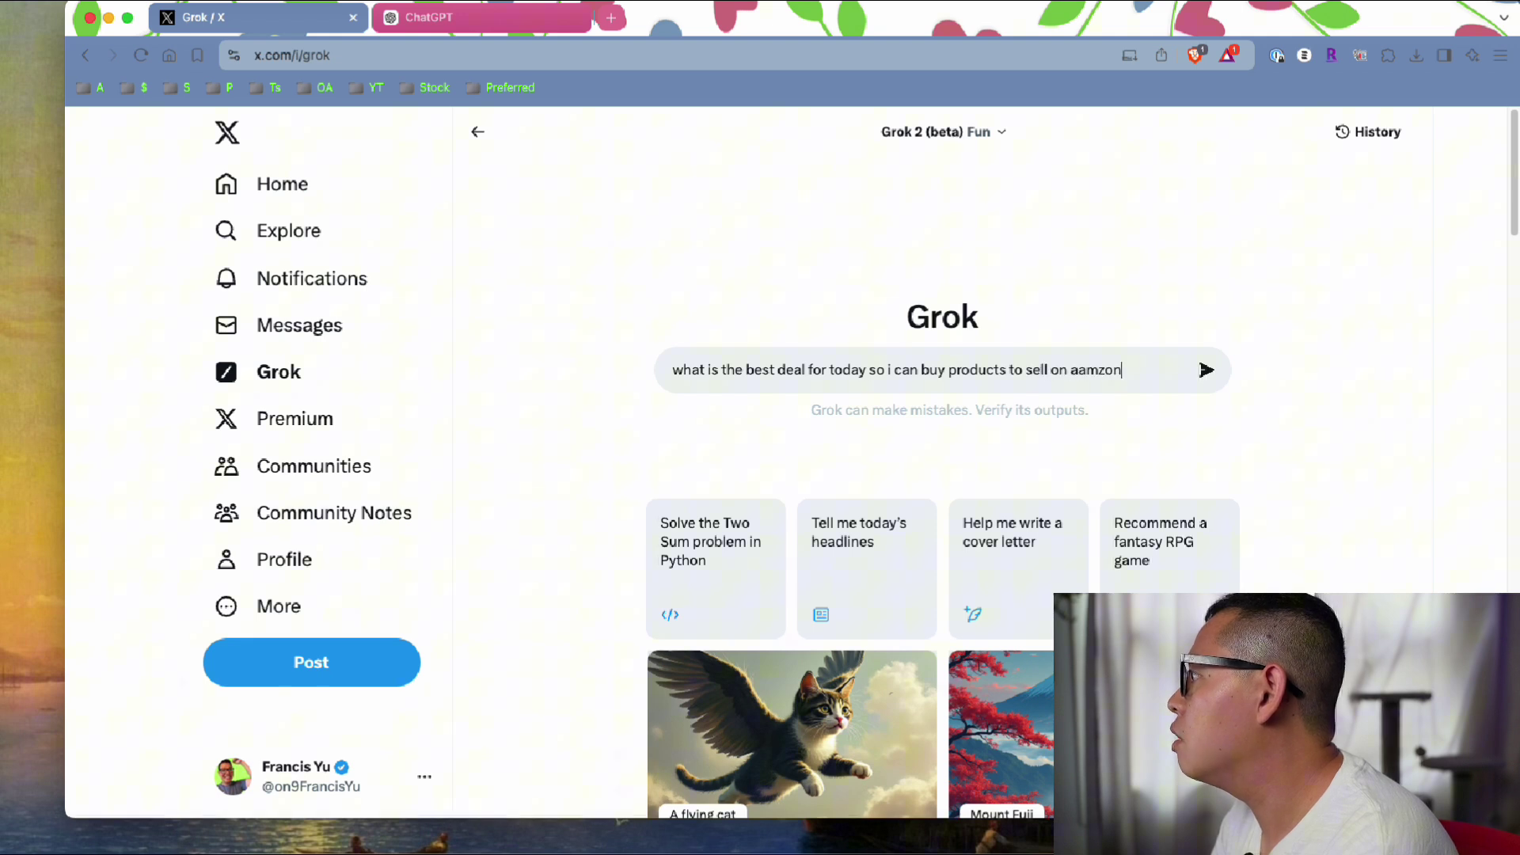
pyautogui.press('BackSpace')
pyautogui.press('BackSpace')
pyautogui.press('BackSpace')
pyautogui.press('BackSpace')
pyautogui.press('BackSpace')
pyautogui.write('mazon')
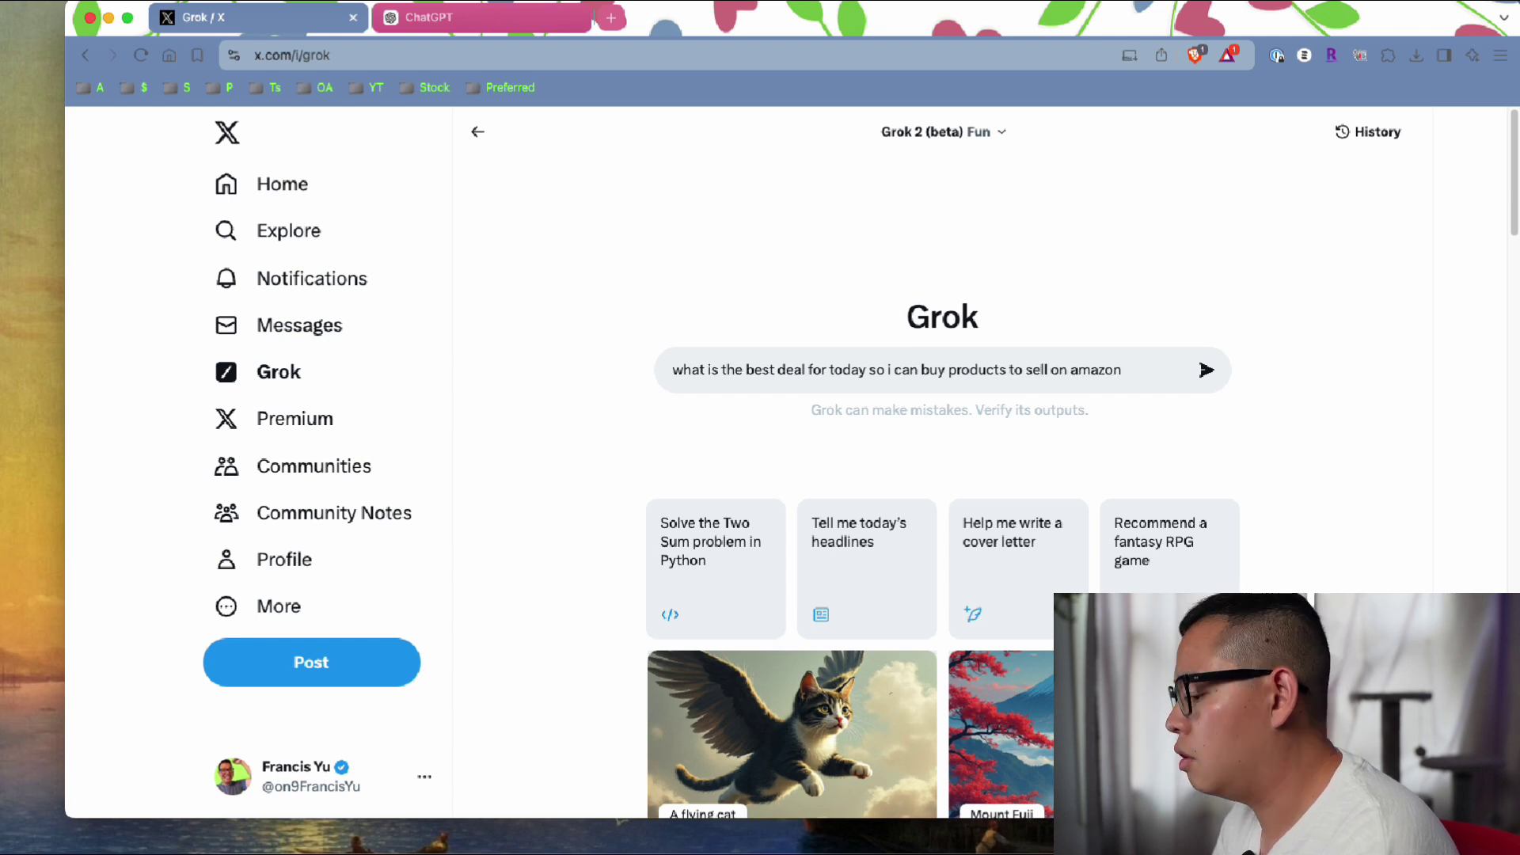
pyautogui.press('super+a')
pyautogui.press('super+c')
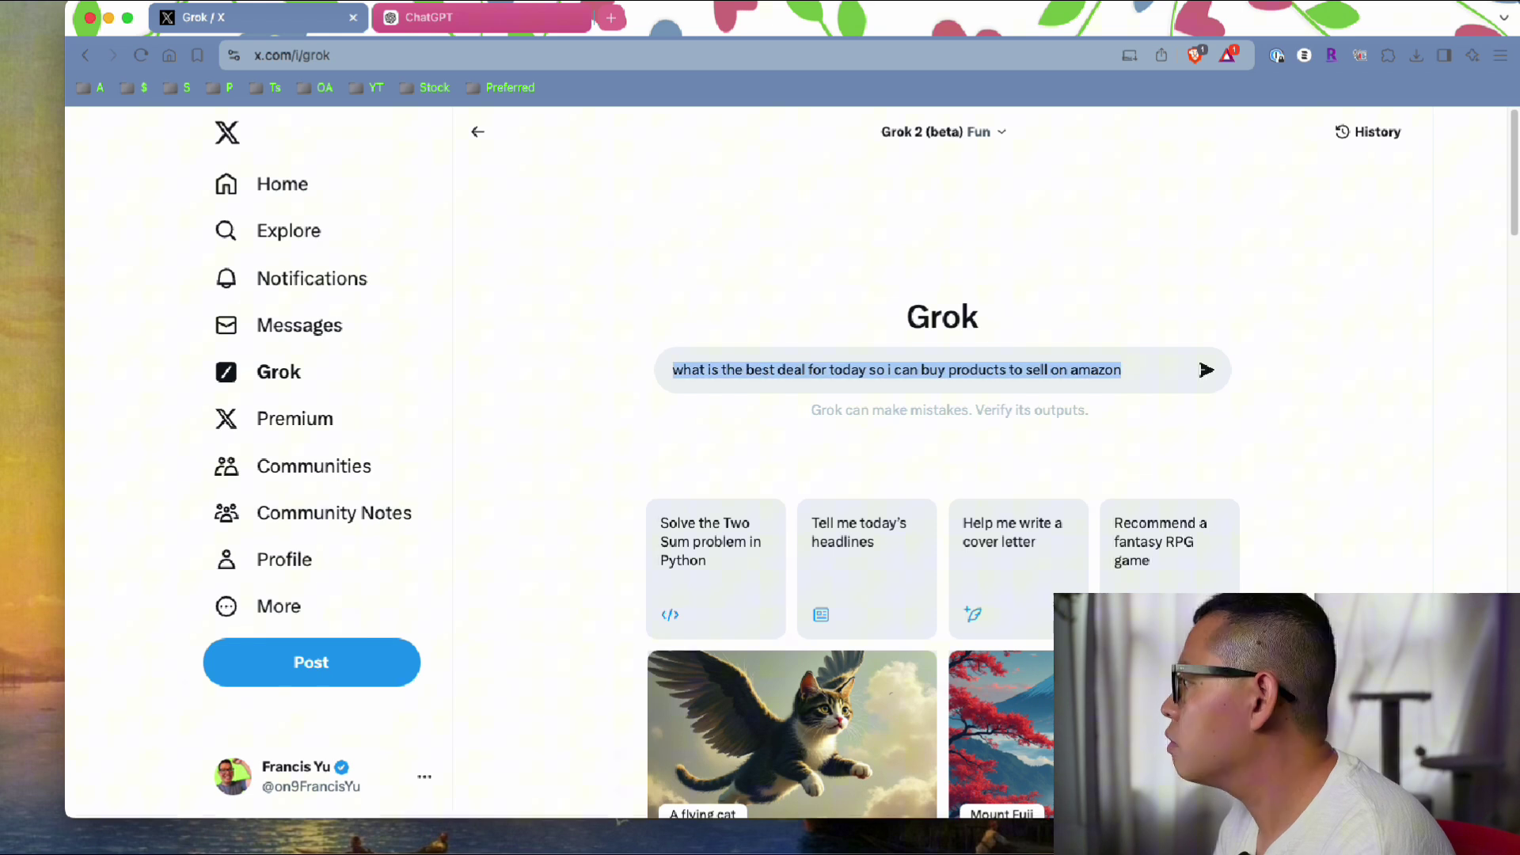
pyautogui.press('Return')
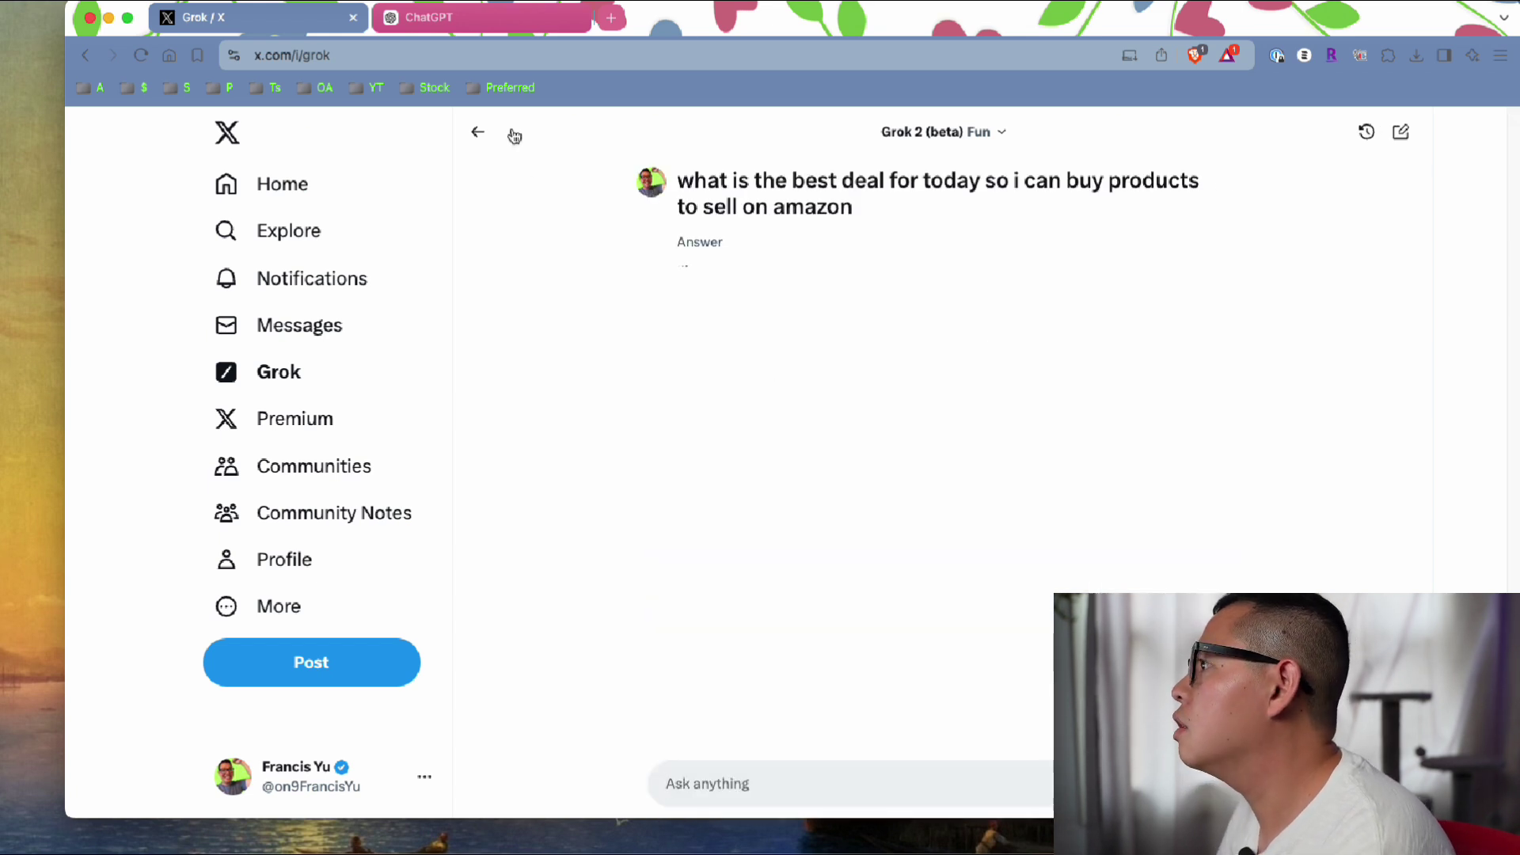
# Step: Paste the same Amazon deals question into ChatGPT, send it, and glance at Grok's answer
pyautogui.click(497, 16)
pyautogui.press('super+v')
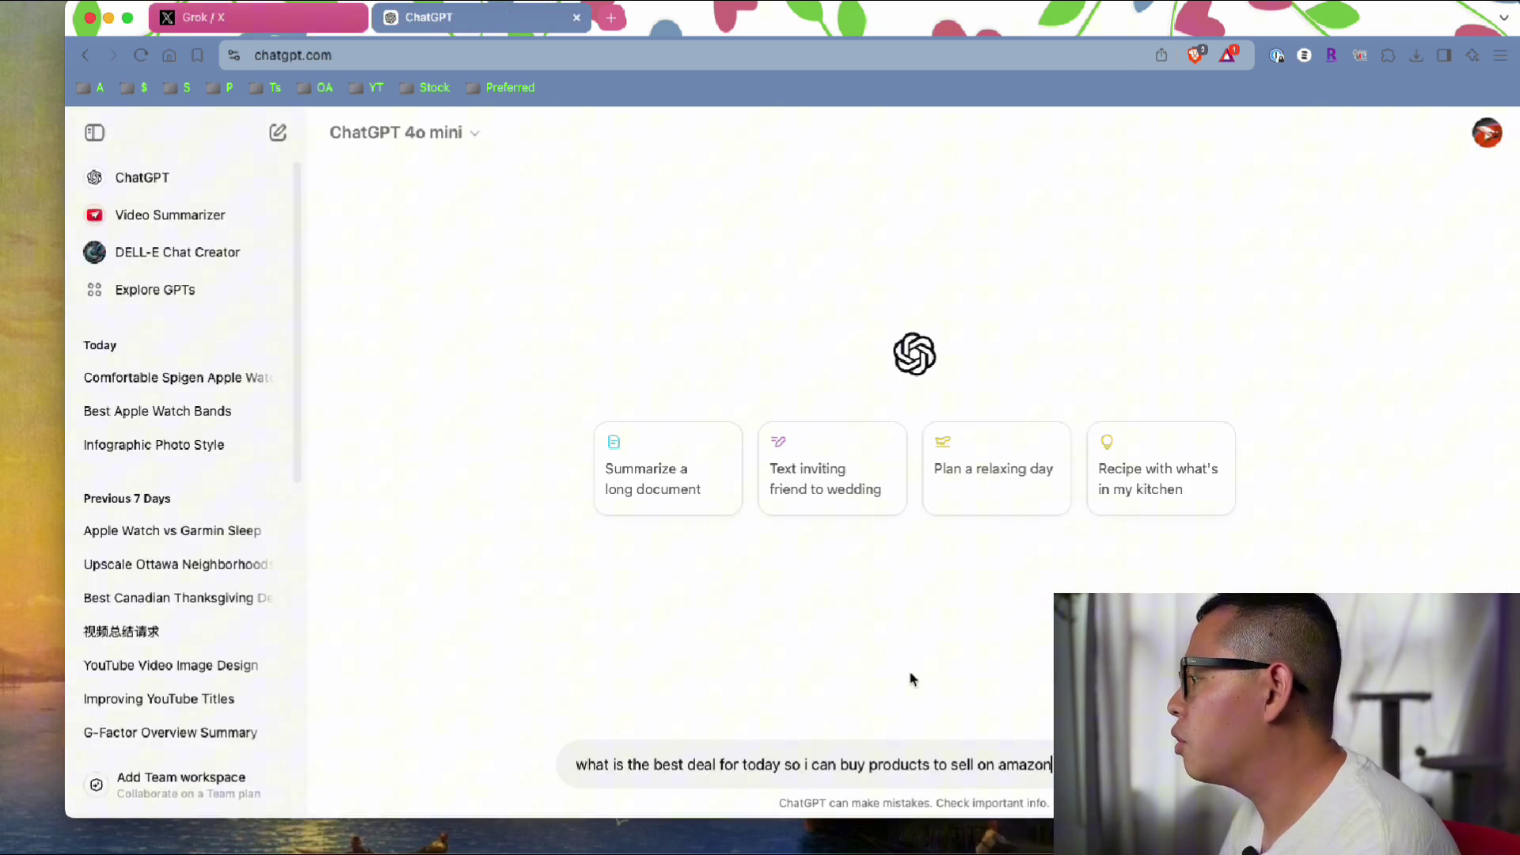
pyautogui.press('Return')
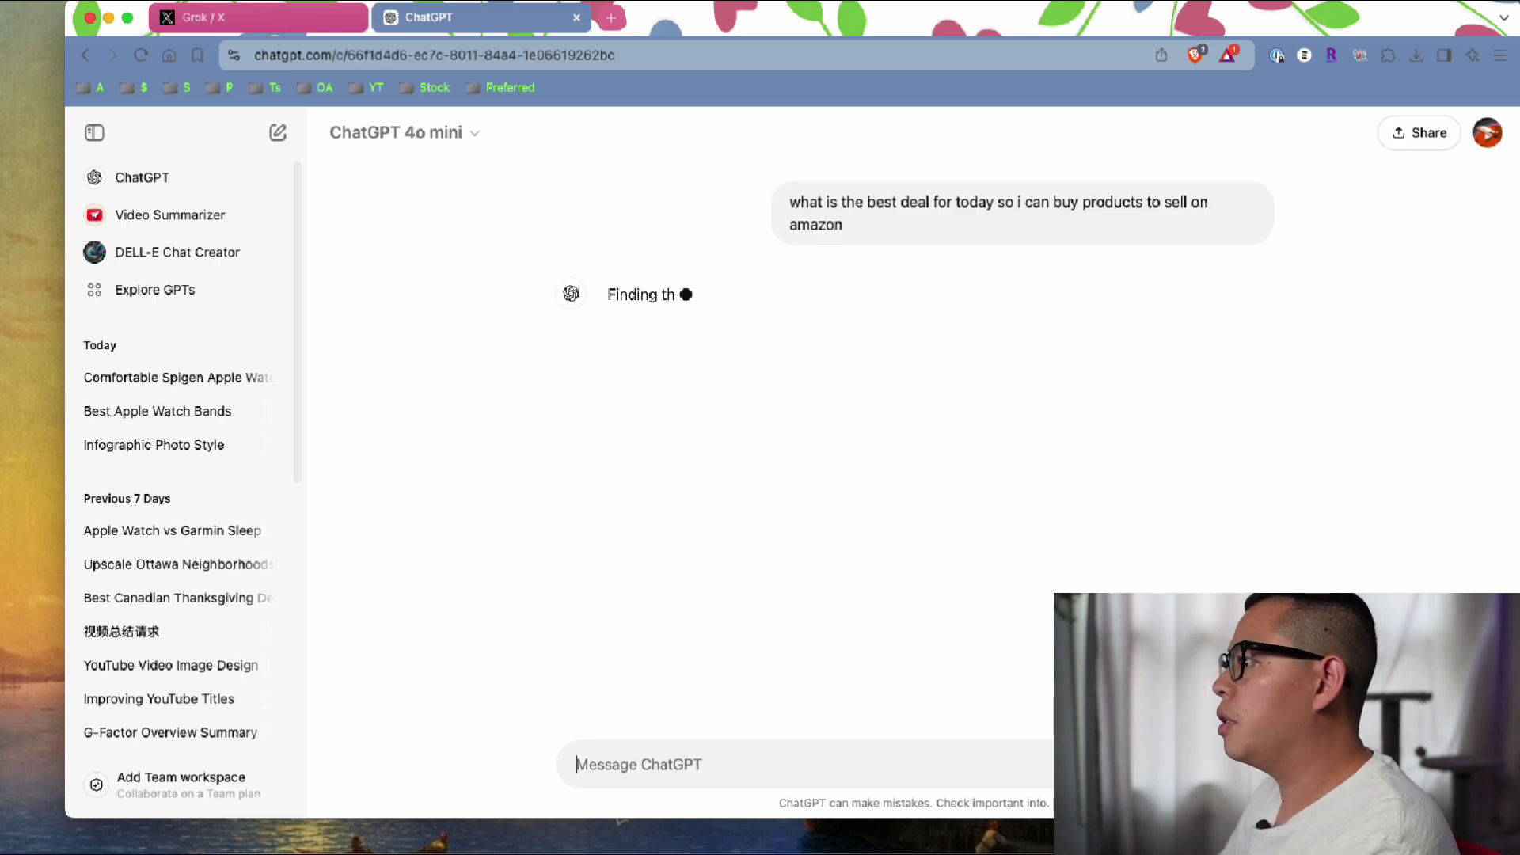
pyautogui.click(246, 24)
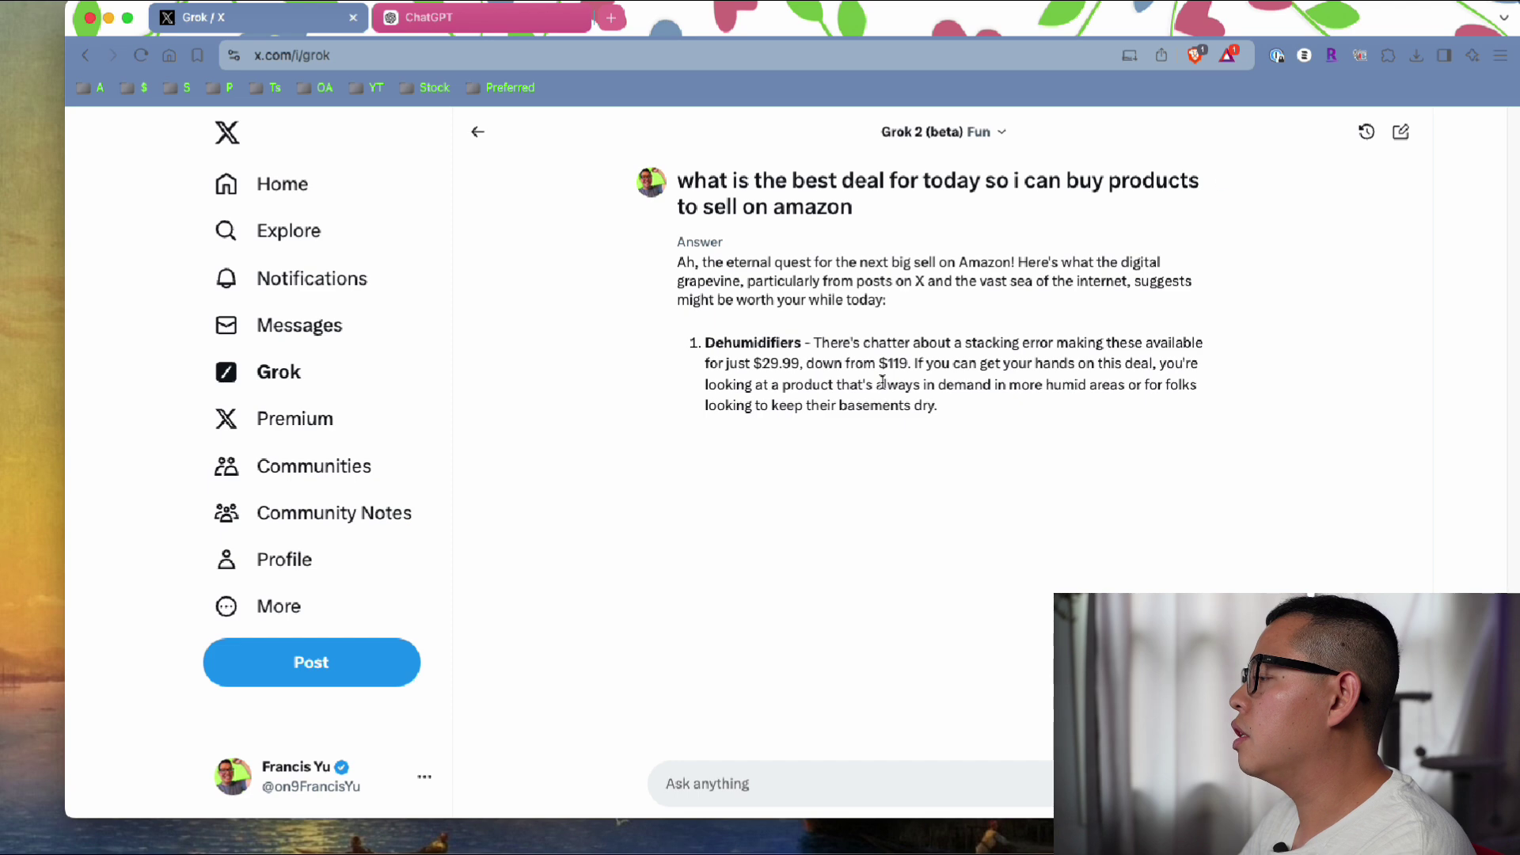
pyautogui.click(479, 19)
# Step: Read ChatGPT's strategies, highlighting the deal websites, wholesale platforms and Amazon Best Sellers tips
pyautogui.scroll(2, 1082, 412)
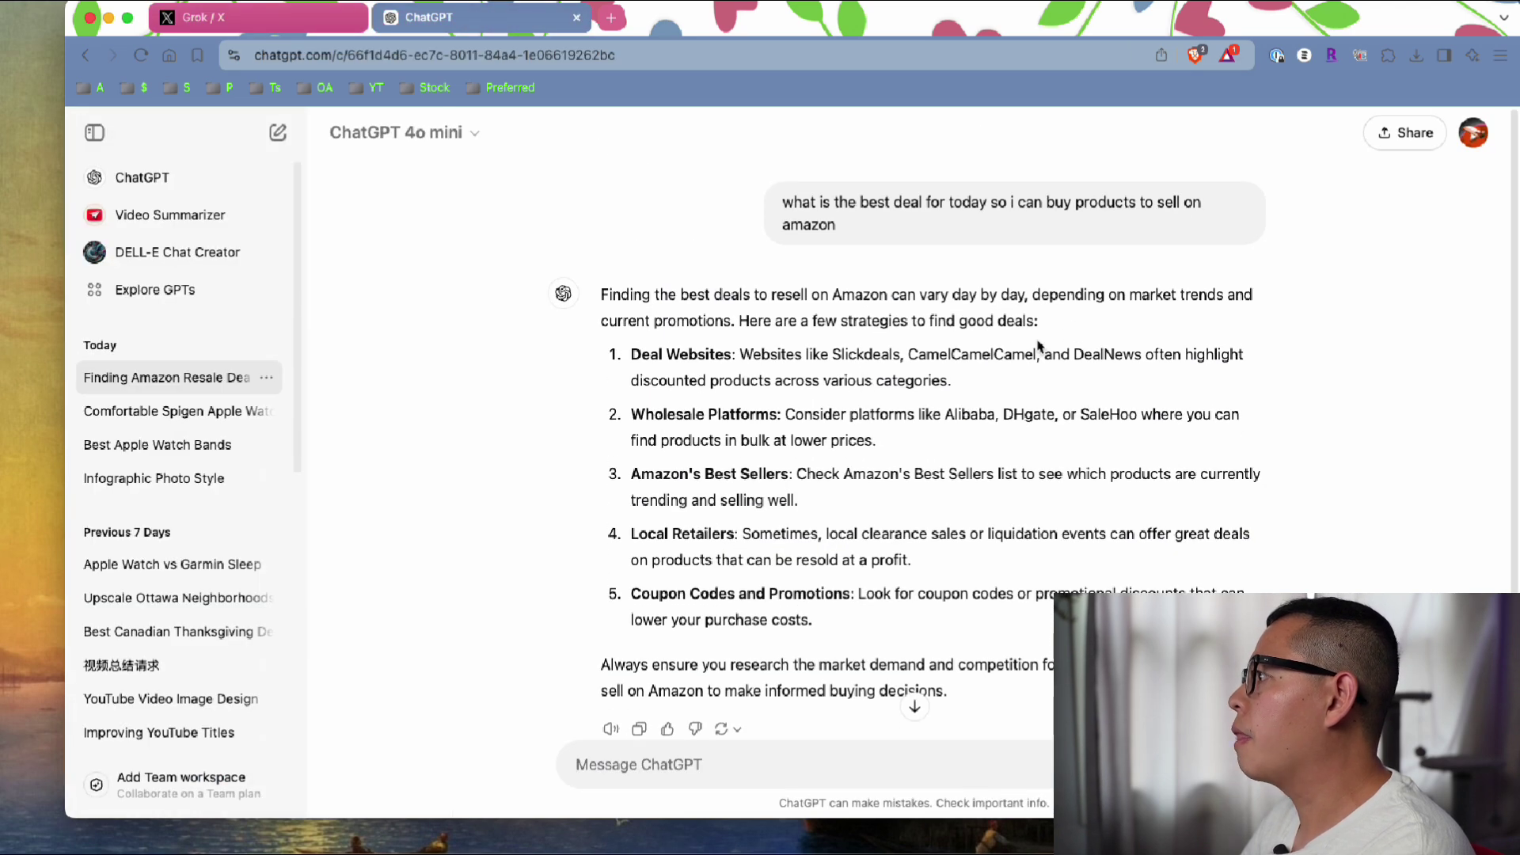
pyautogui.scroll(-2, 803, 436)
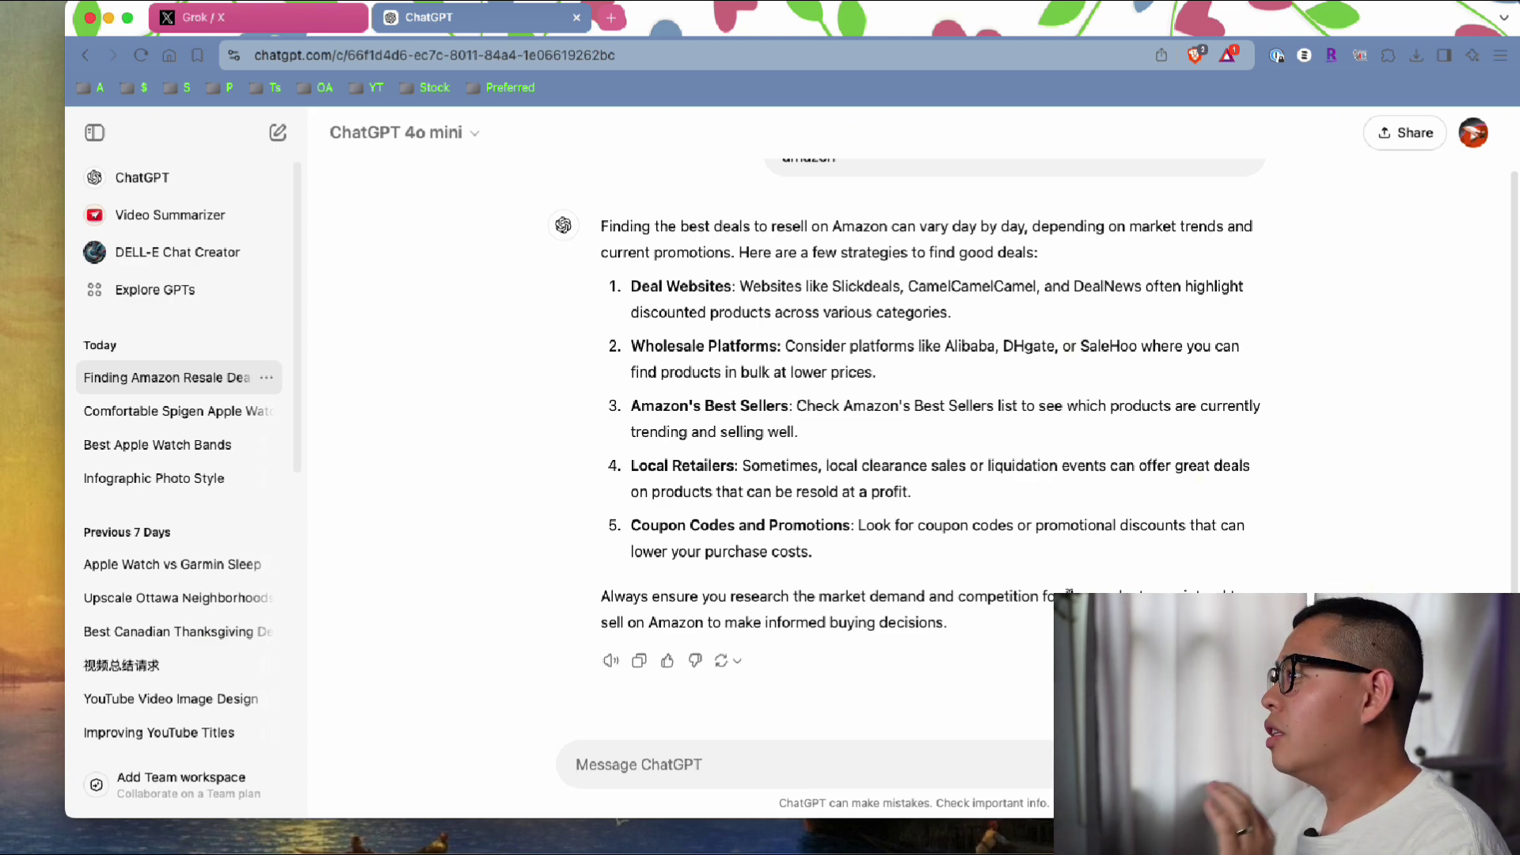
pyautogui.scroll(1, 858, 389)
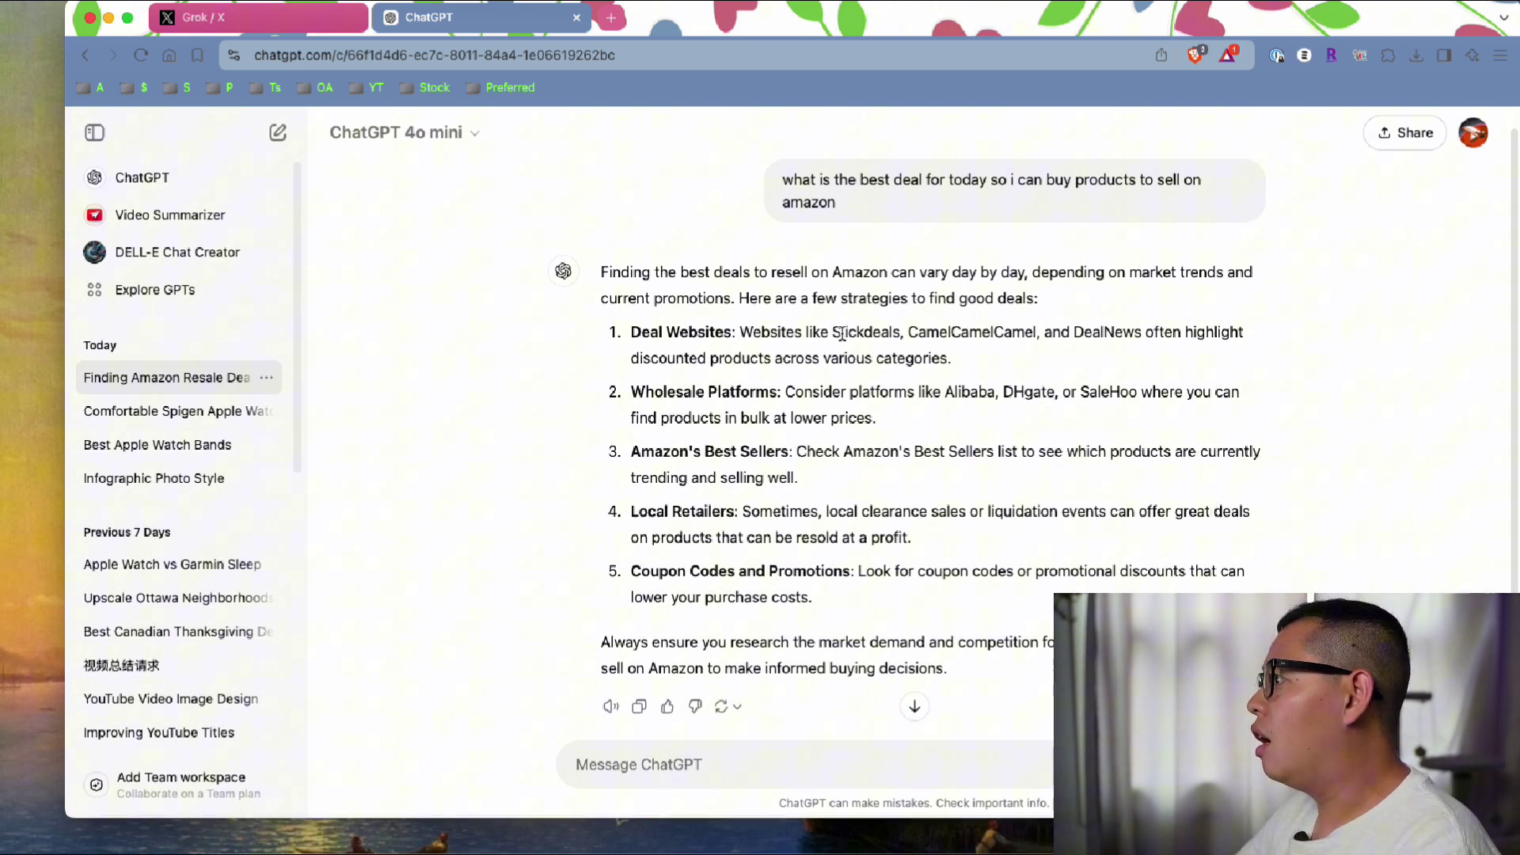
pyautogui.moveTo(919, 333); pyautogui.dragTo(1240, 415)
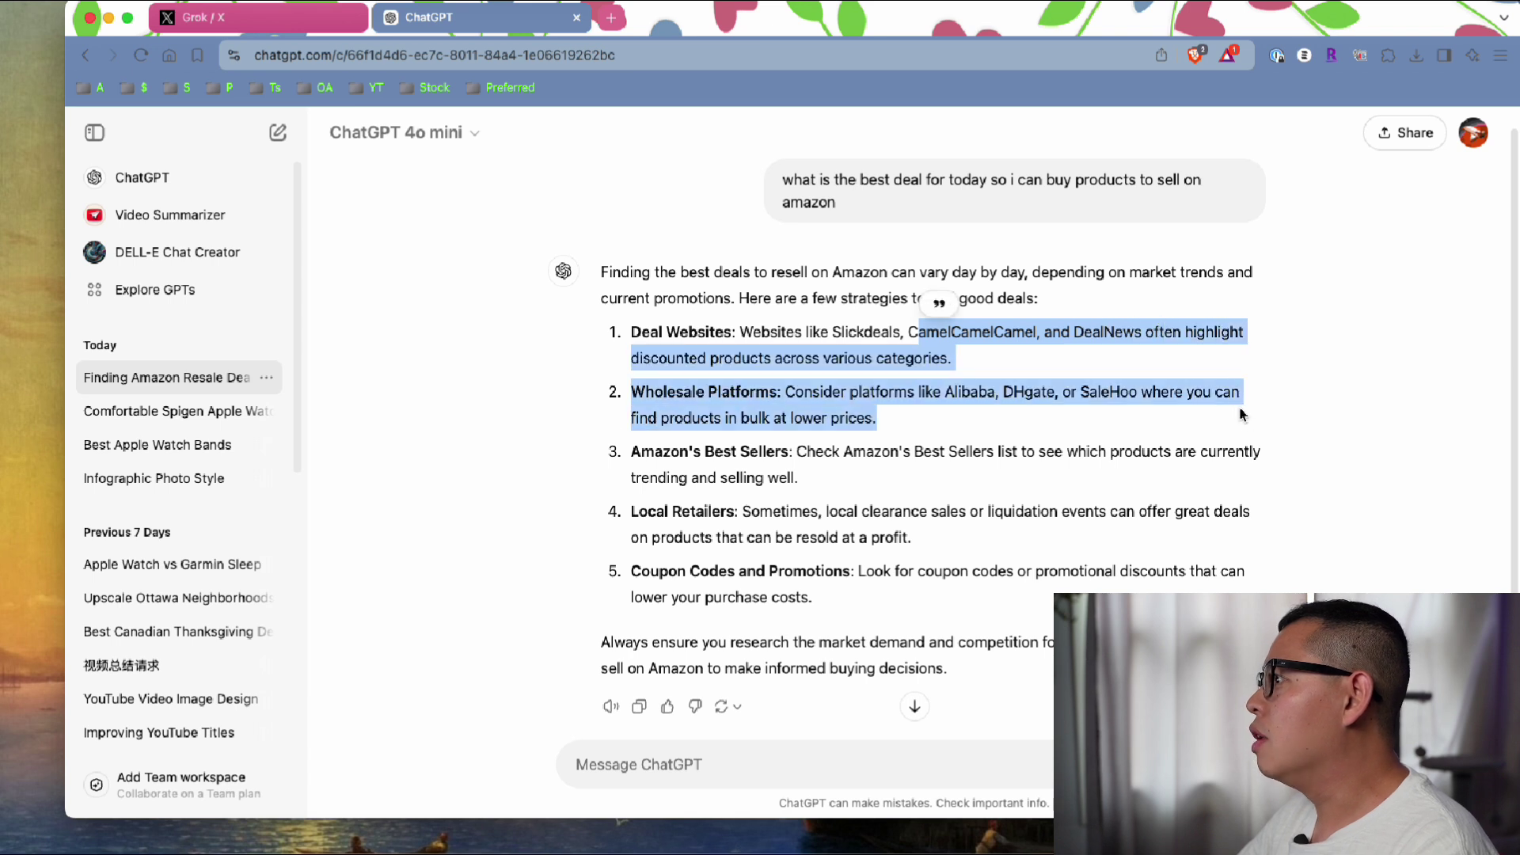
pyautogui.click(1241, 415)
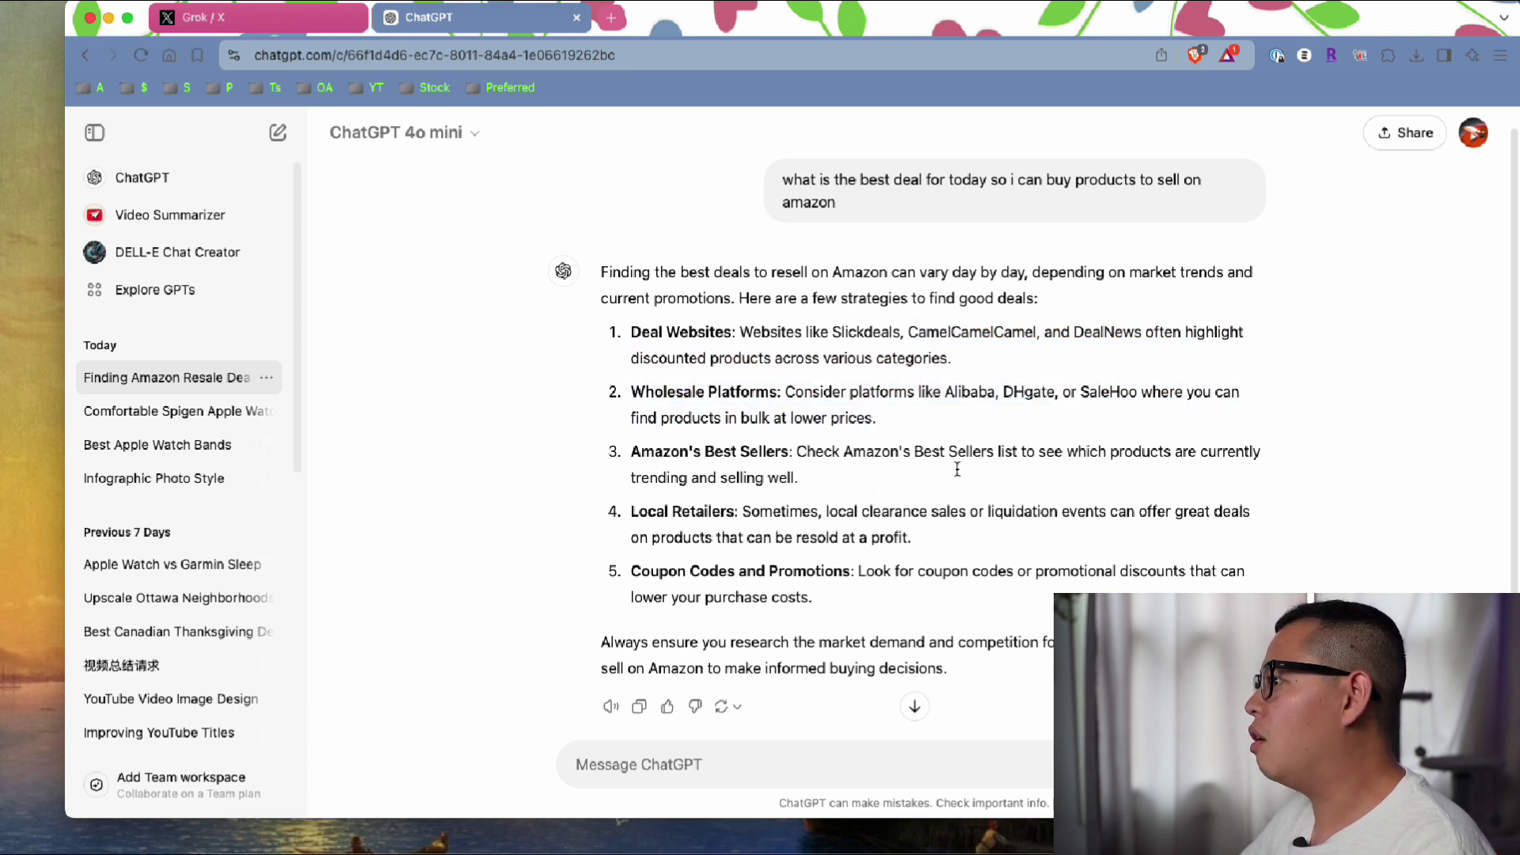
pyautogui.moveTo(631, 451); pyautogui.dragTo(1067, 504)
pyautogui.click(1067, 504)
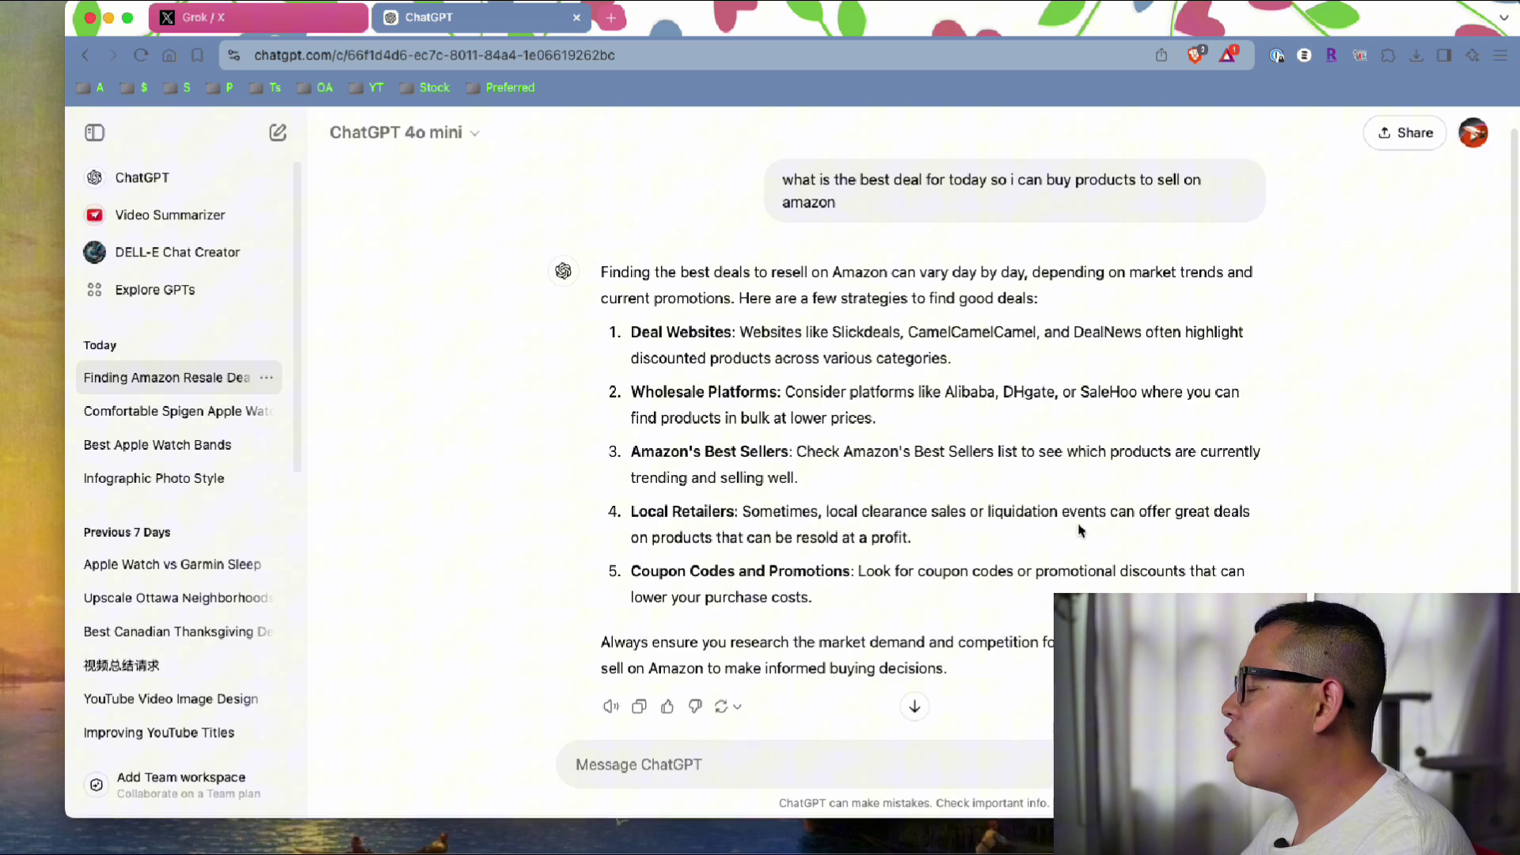
# Step: Back in Grok's answer, highlight the dehumidifier deal dropped to $29.99 and its details
pyautogui.click(236, 24)
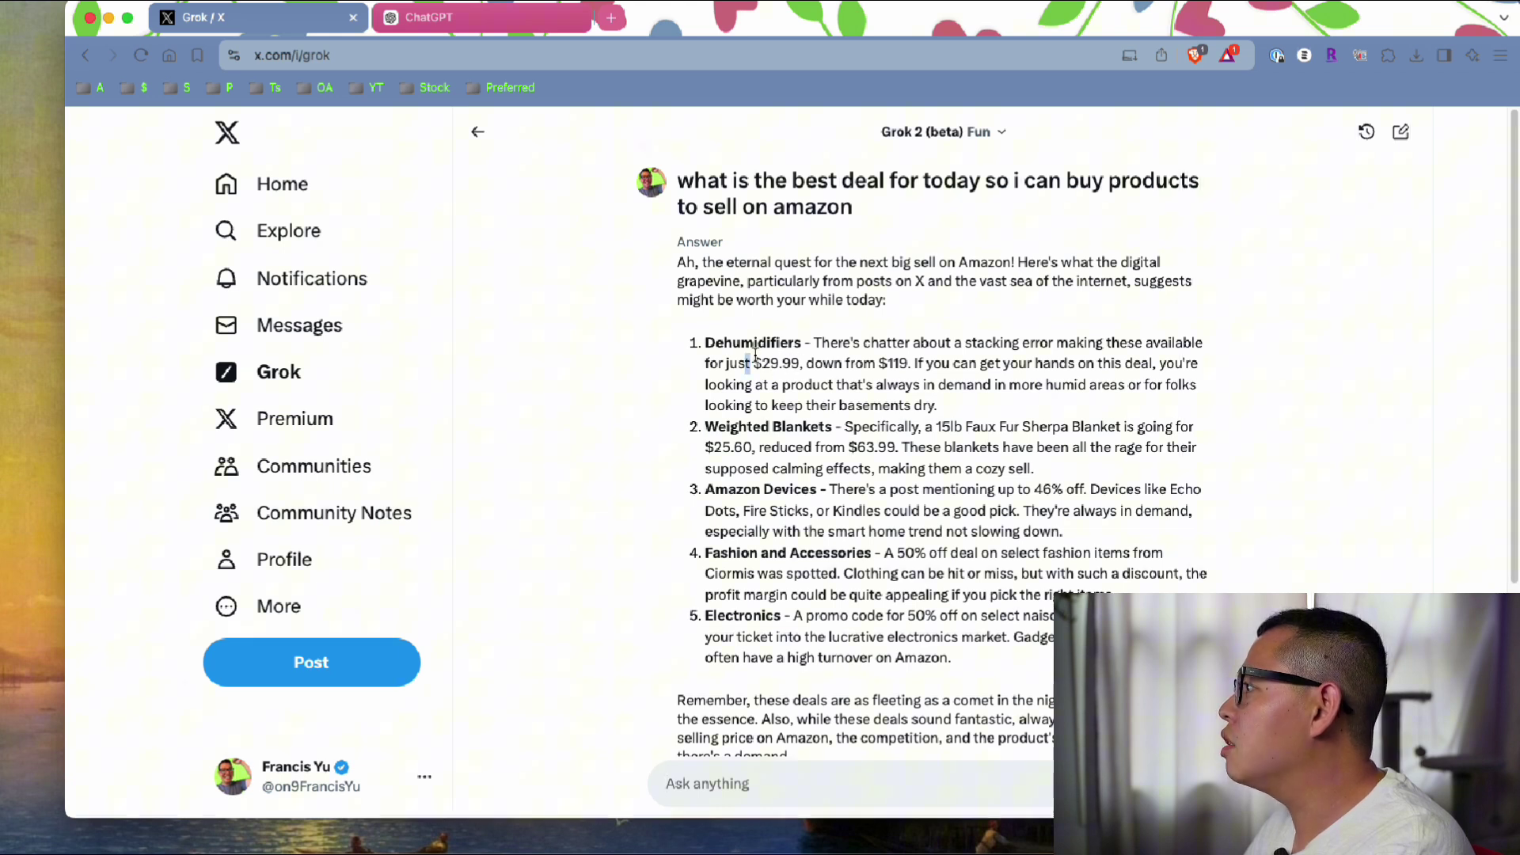
pyautogui.moveTo(755, 354); pyautogui.dragTo(938, 366)
pyautogui.click(868, 368)
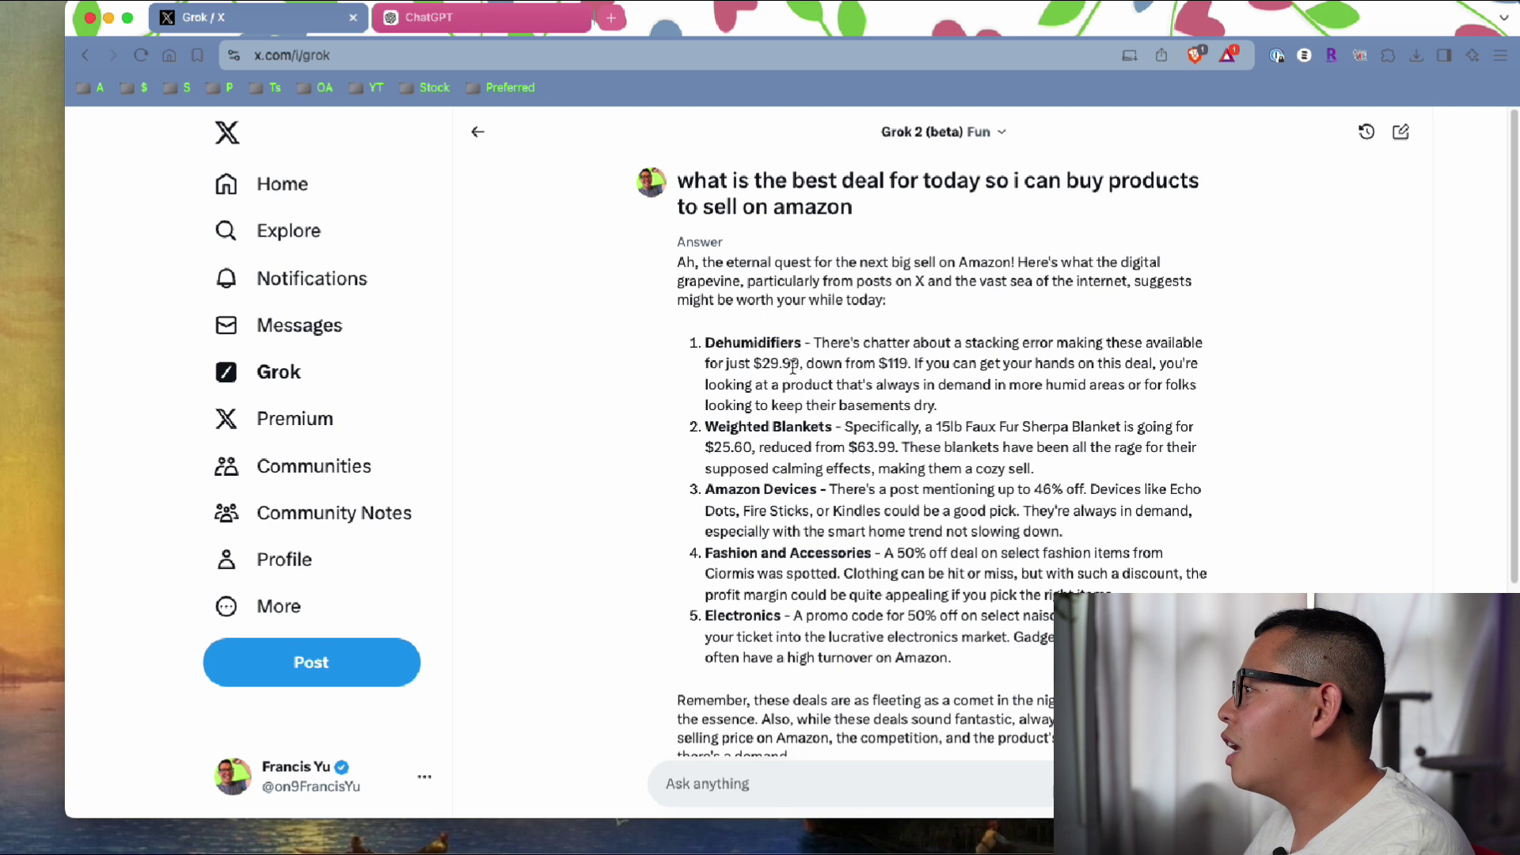
pyautogui.moveTo(761, 364); pyautogui.dragTo(908, 384)
pyautogui.click(907, 384)
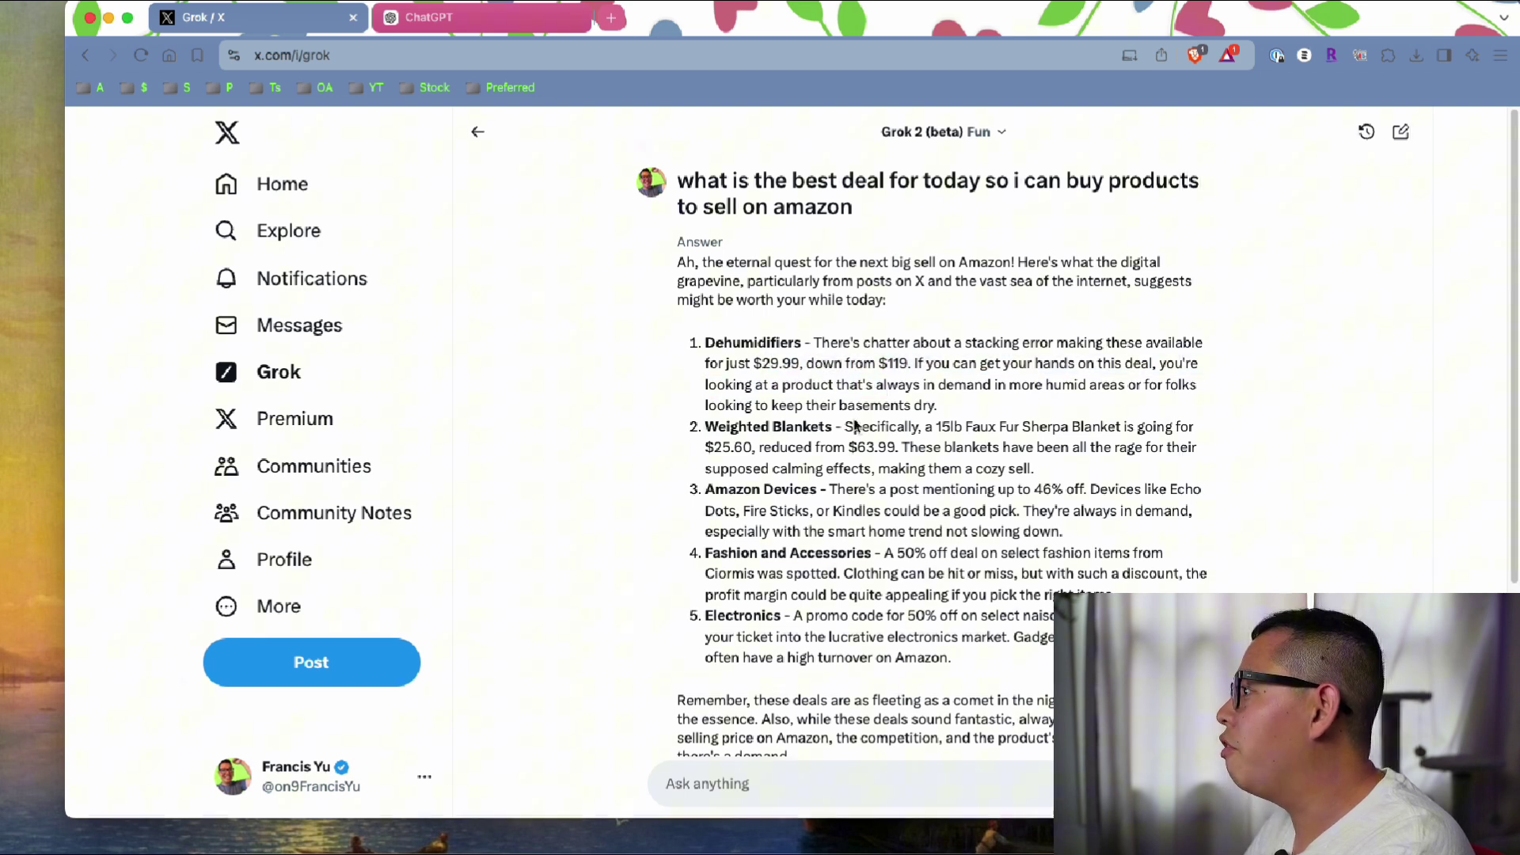
pyautogui.moveTo(736, 358); pyautogui.dragTo(707, 341)
pyautogui.click(979, 362)
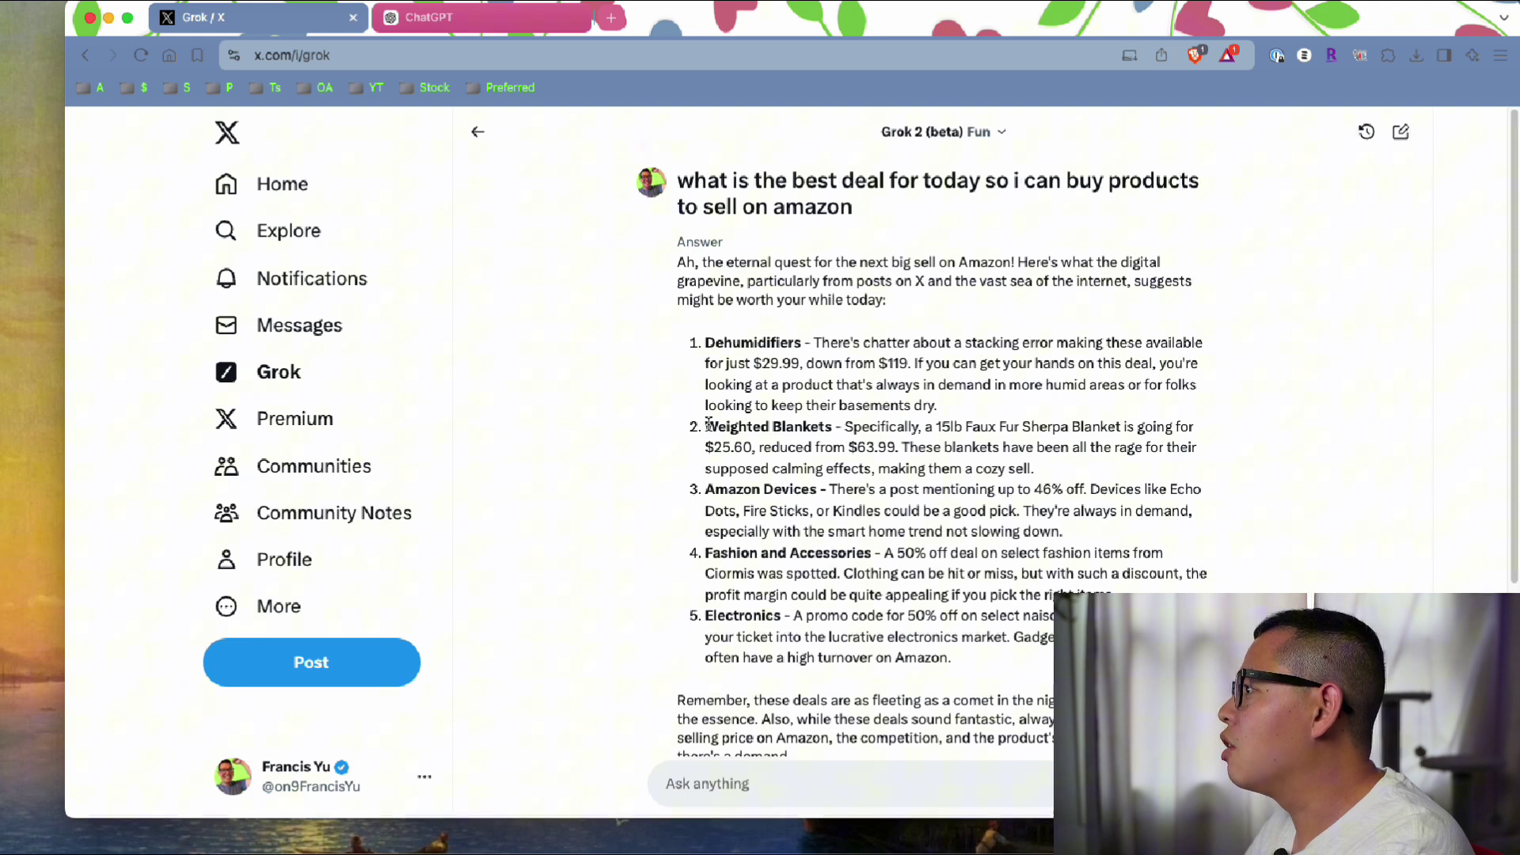
# Step: Highlight the weighted blankets deal, then the fashion and electronics deals further down
pyautogui.moveTo(709, 425); pyautogui.dragTo(1083, 467)
pyautogui.click(1083, 467)
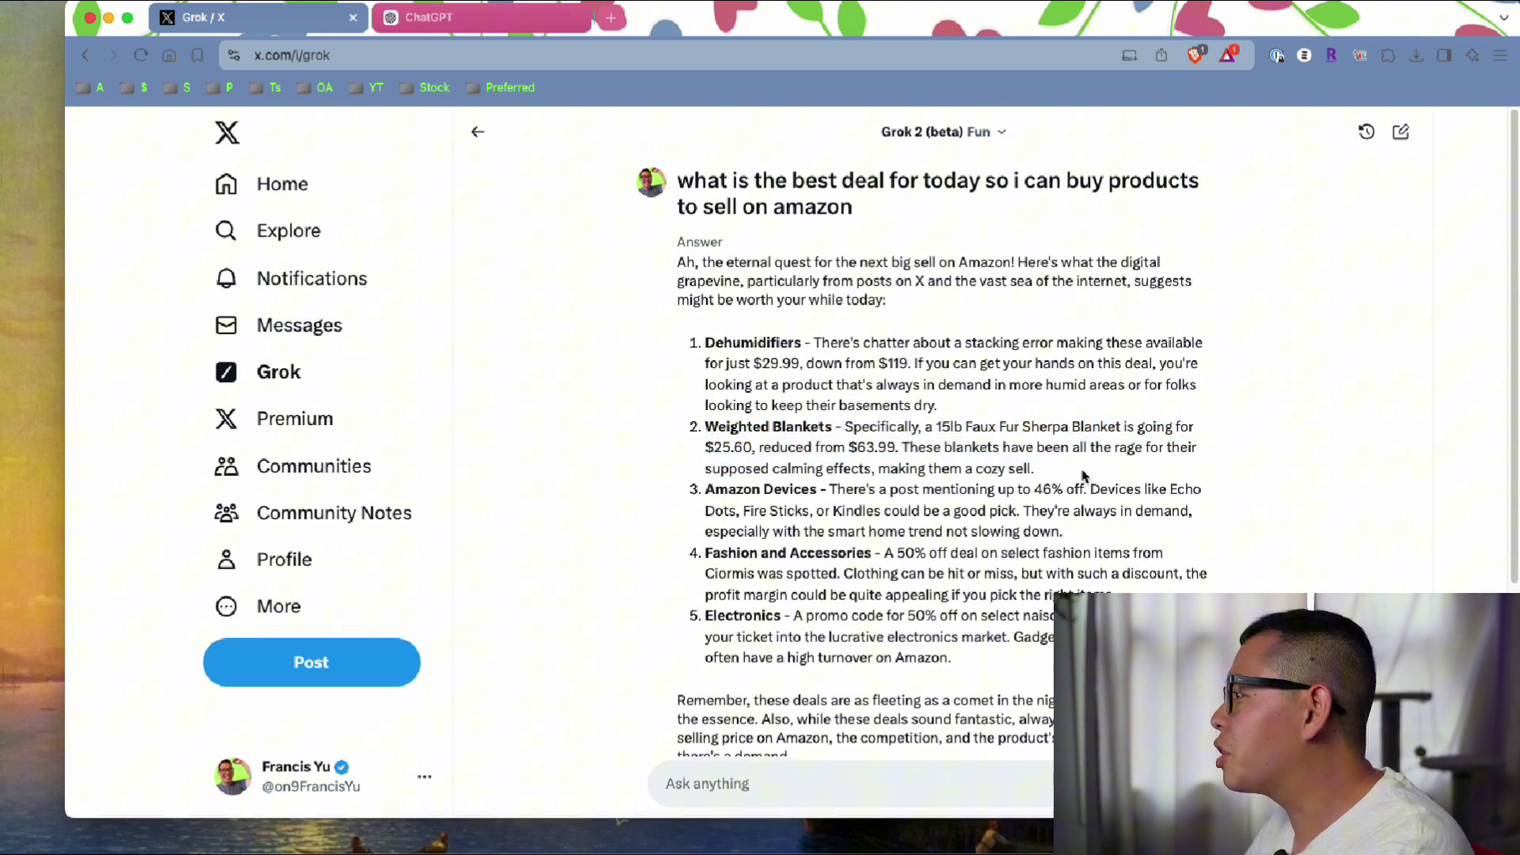
pyautogui.scroll(-1, 1101, 449)
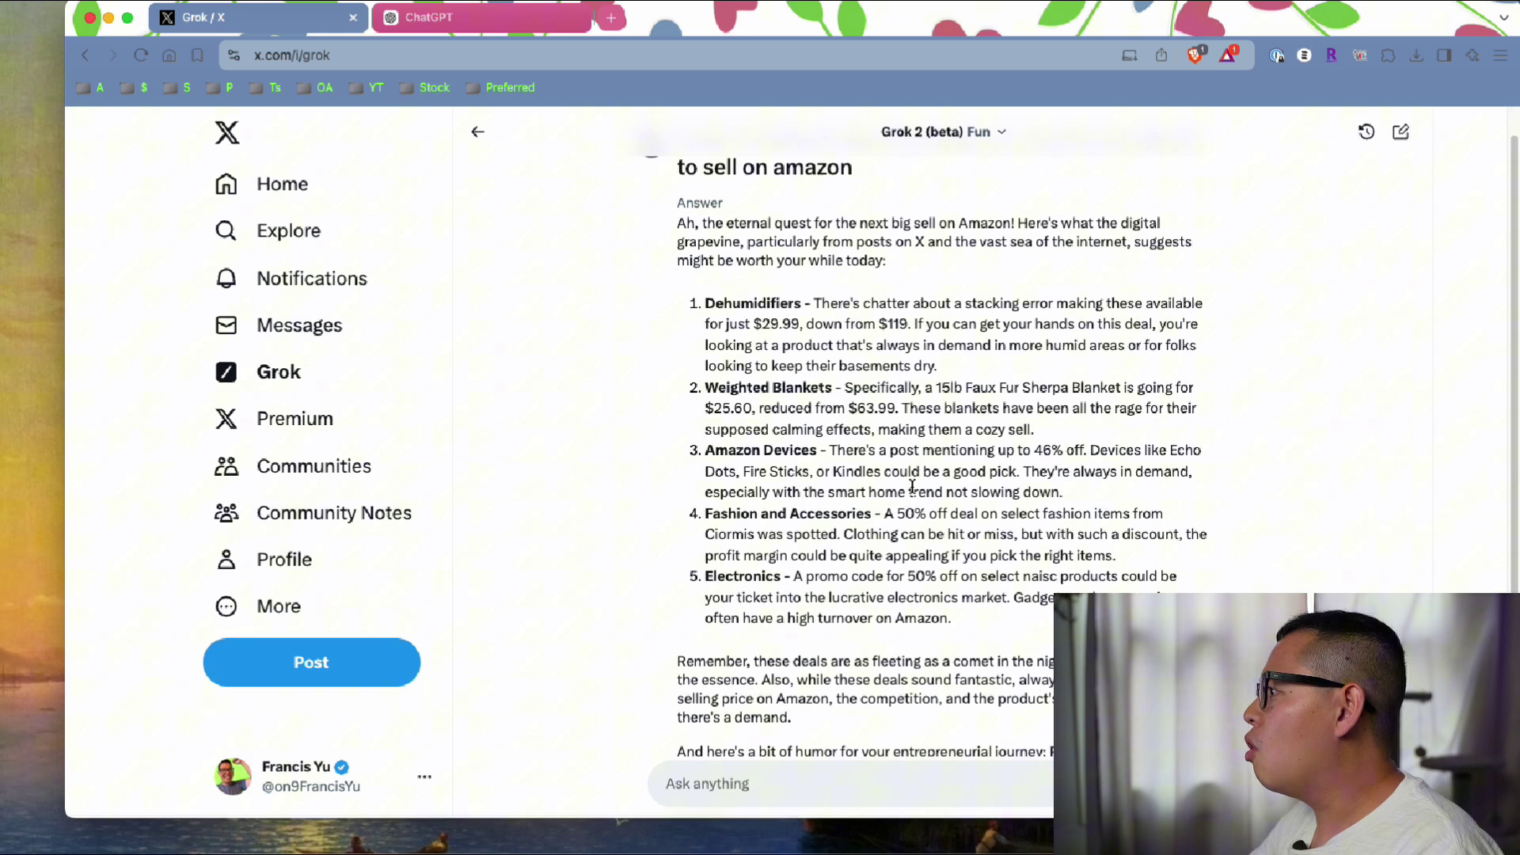
pyautogui.moveTo(841, 536); pyautogui.dragTo(792, 645)
pyautogui.click(960, 372)
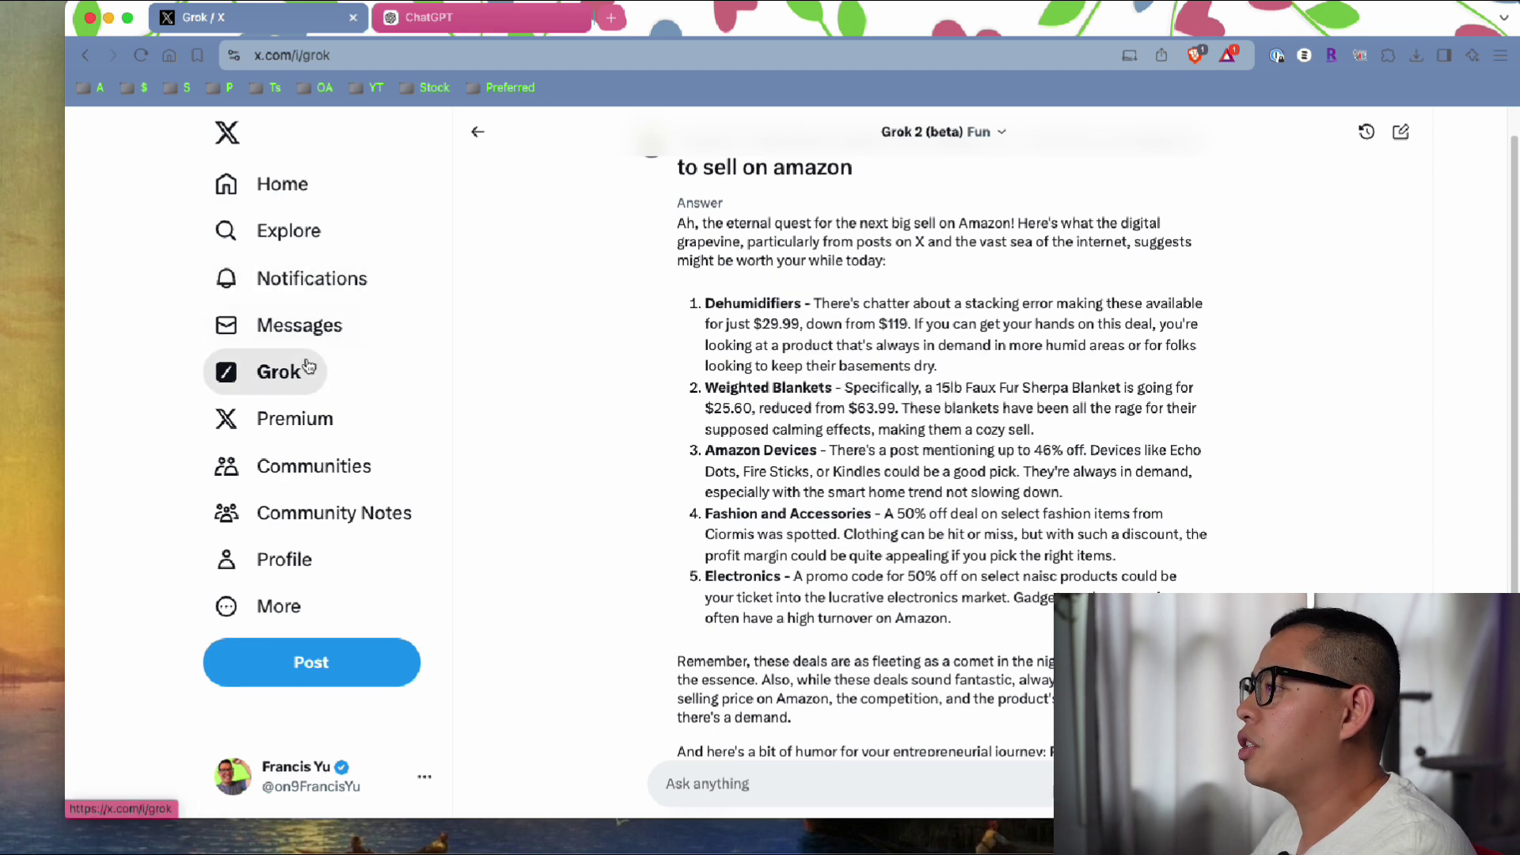
# Step: In ChatGPT, send and copy a question on where best to hire for the Amazon FBA business
pyautogui.click(483, 16)
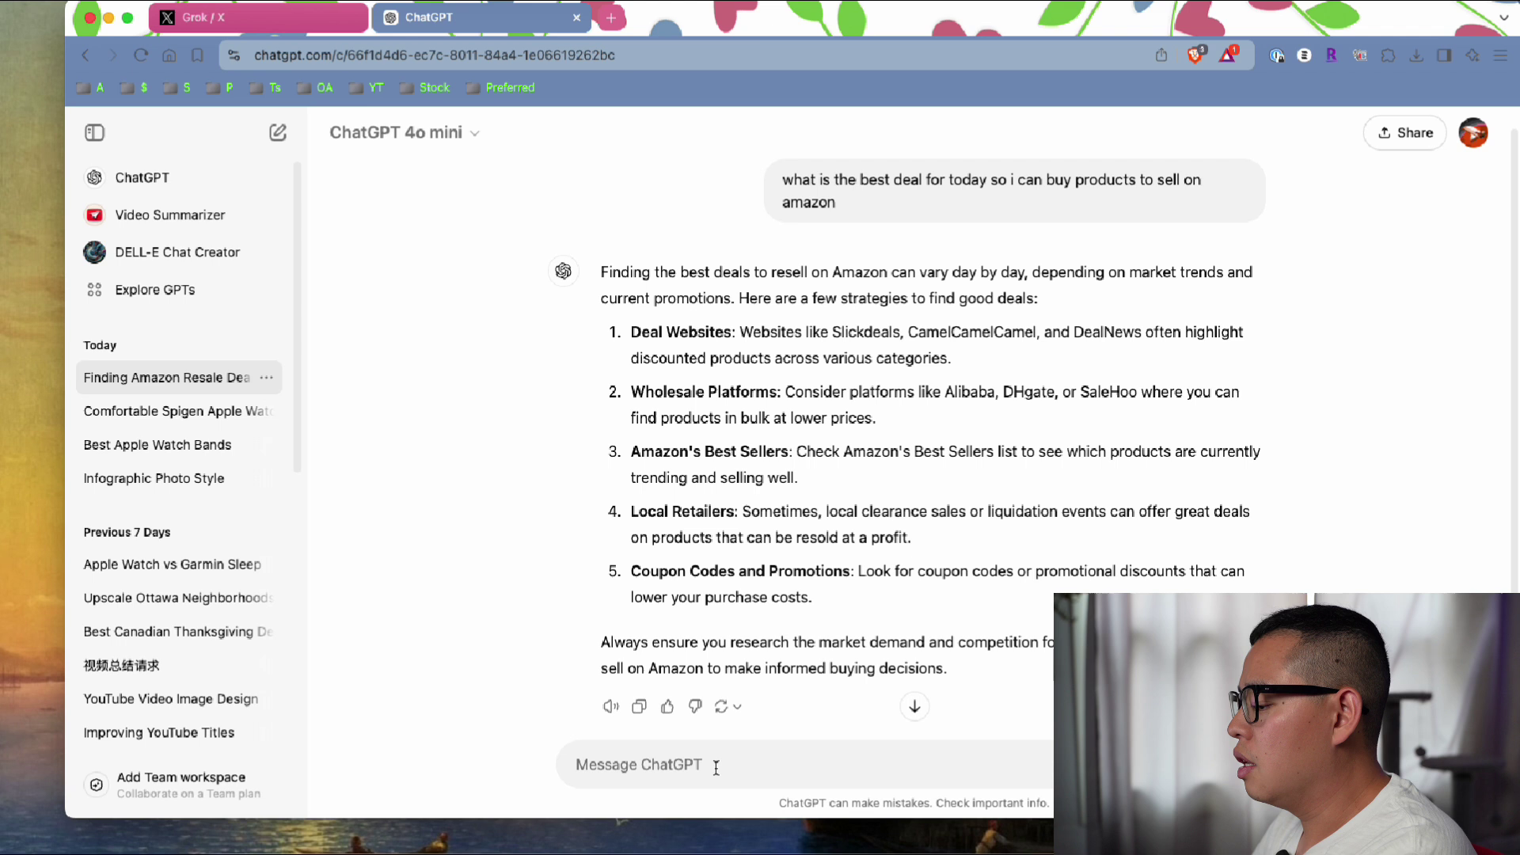
pyautogui.write('i am go')
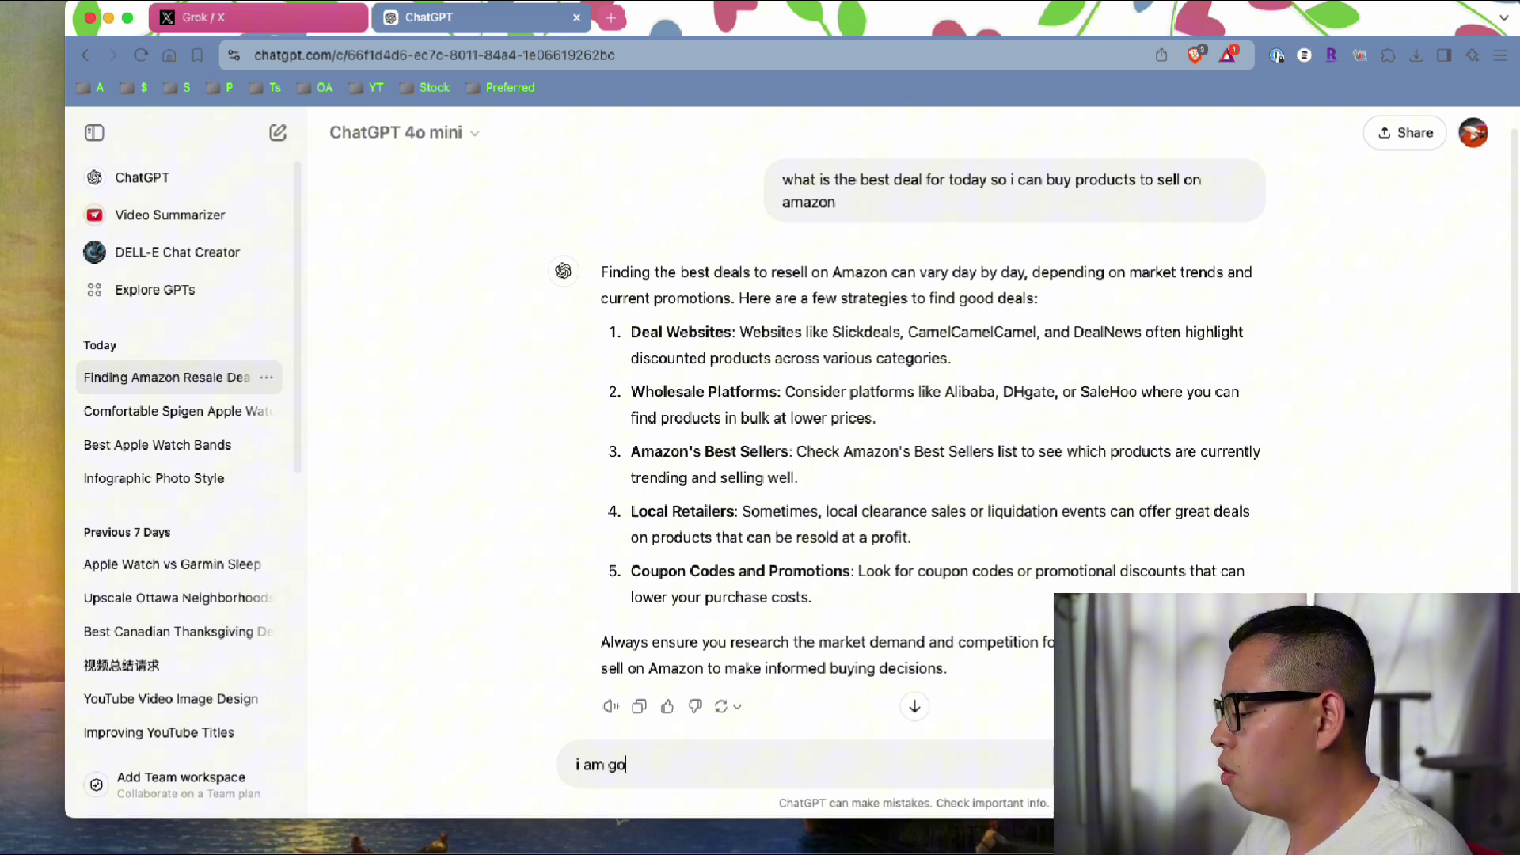
pyautogui.write('ing to hire')
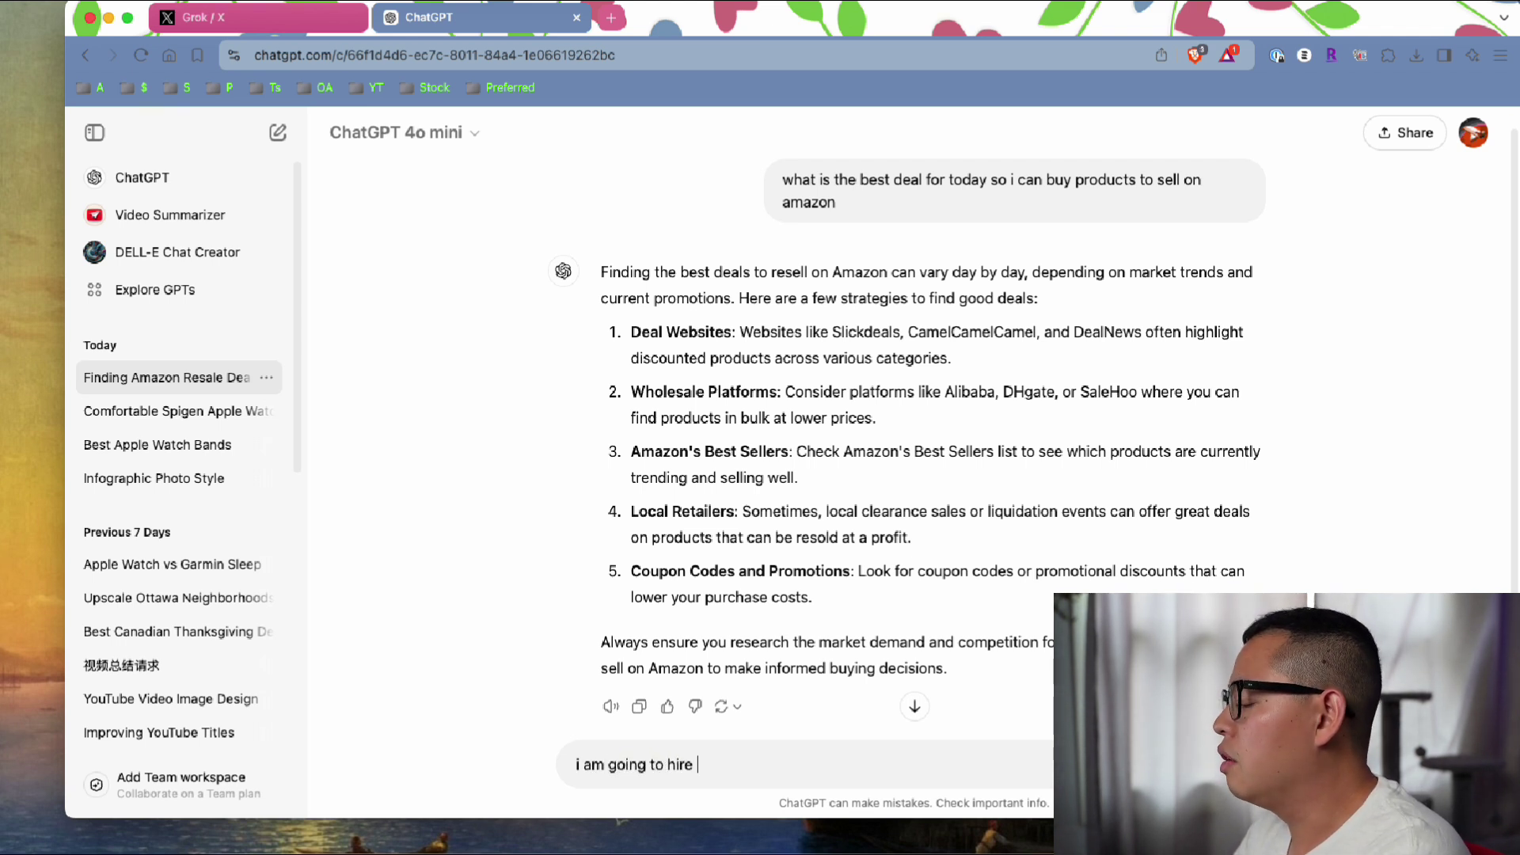
pyautogui.write(' for my business to run my amazo')
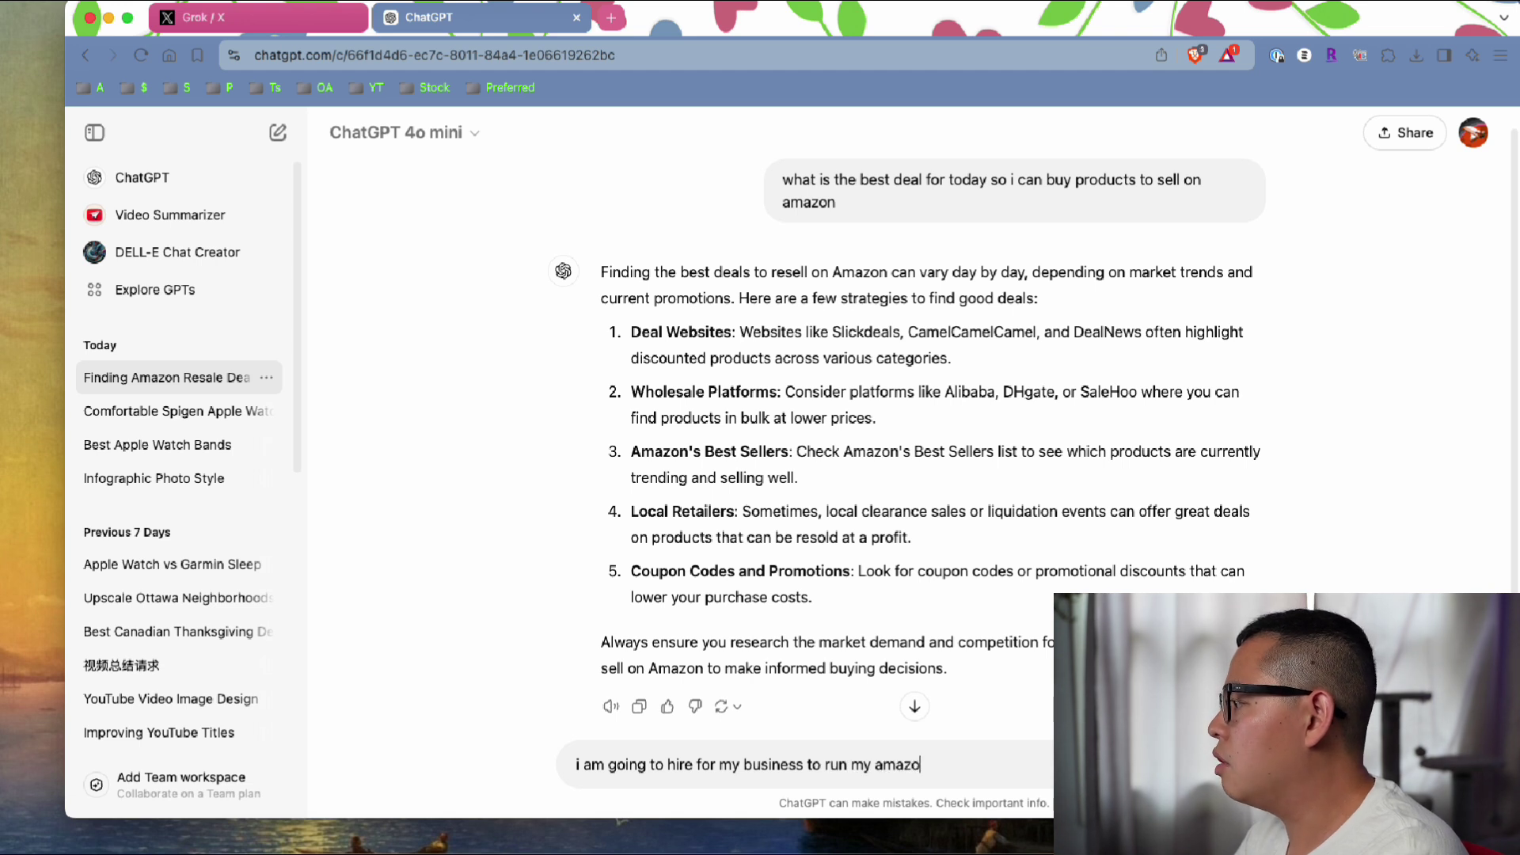
pyautogui.write('n fba w')
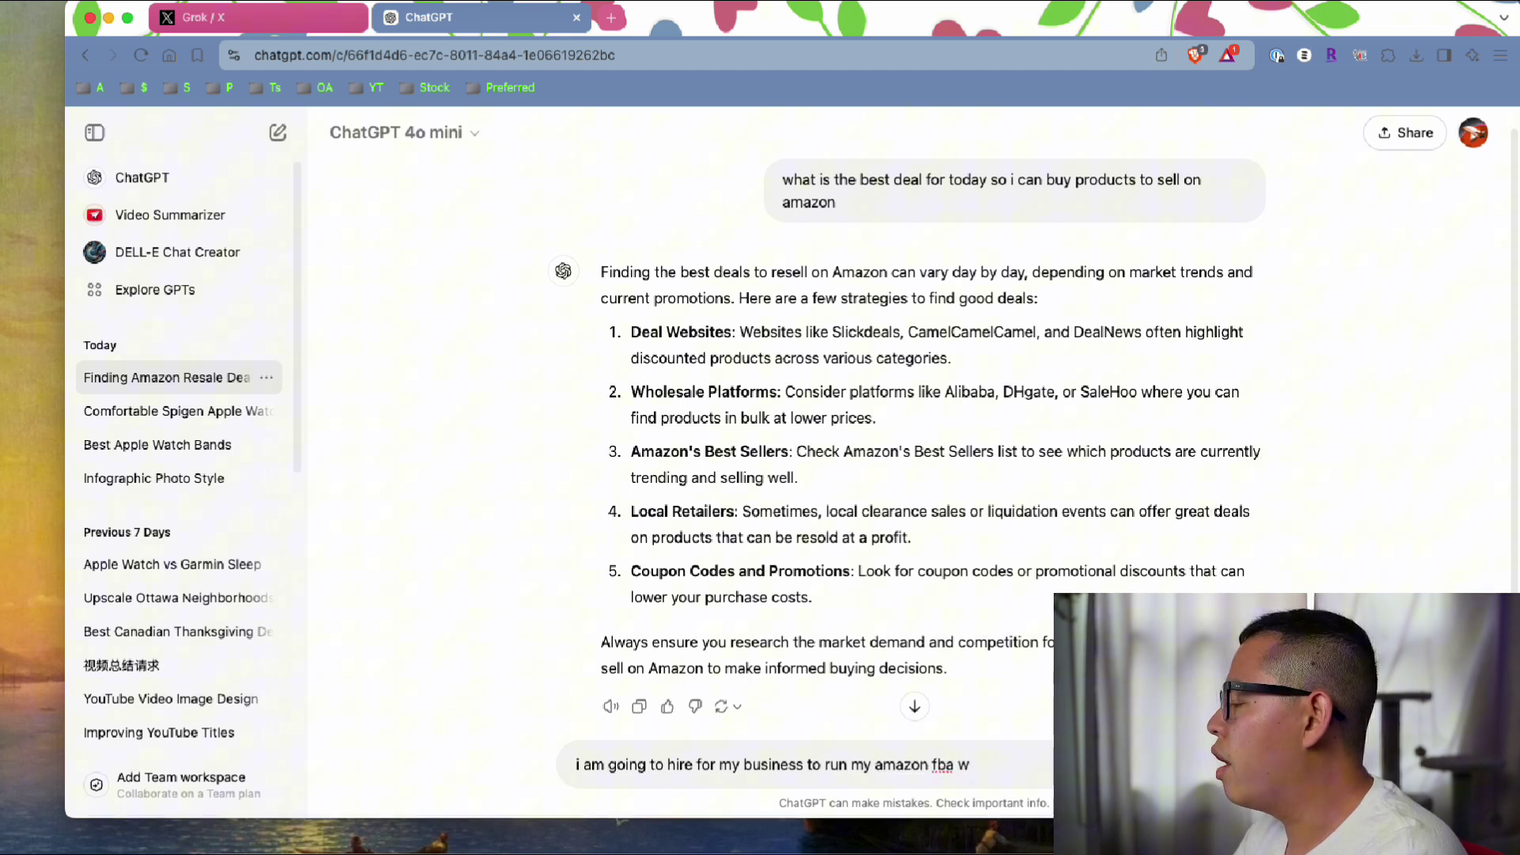
pyautogui.write('here is the b')
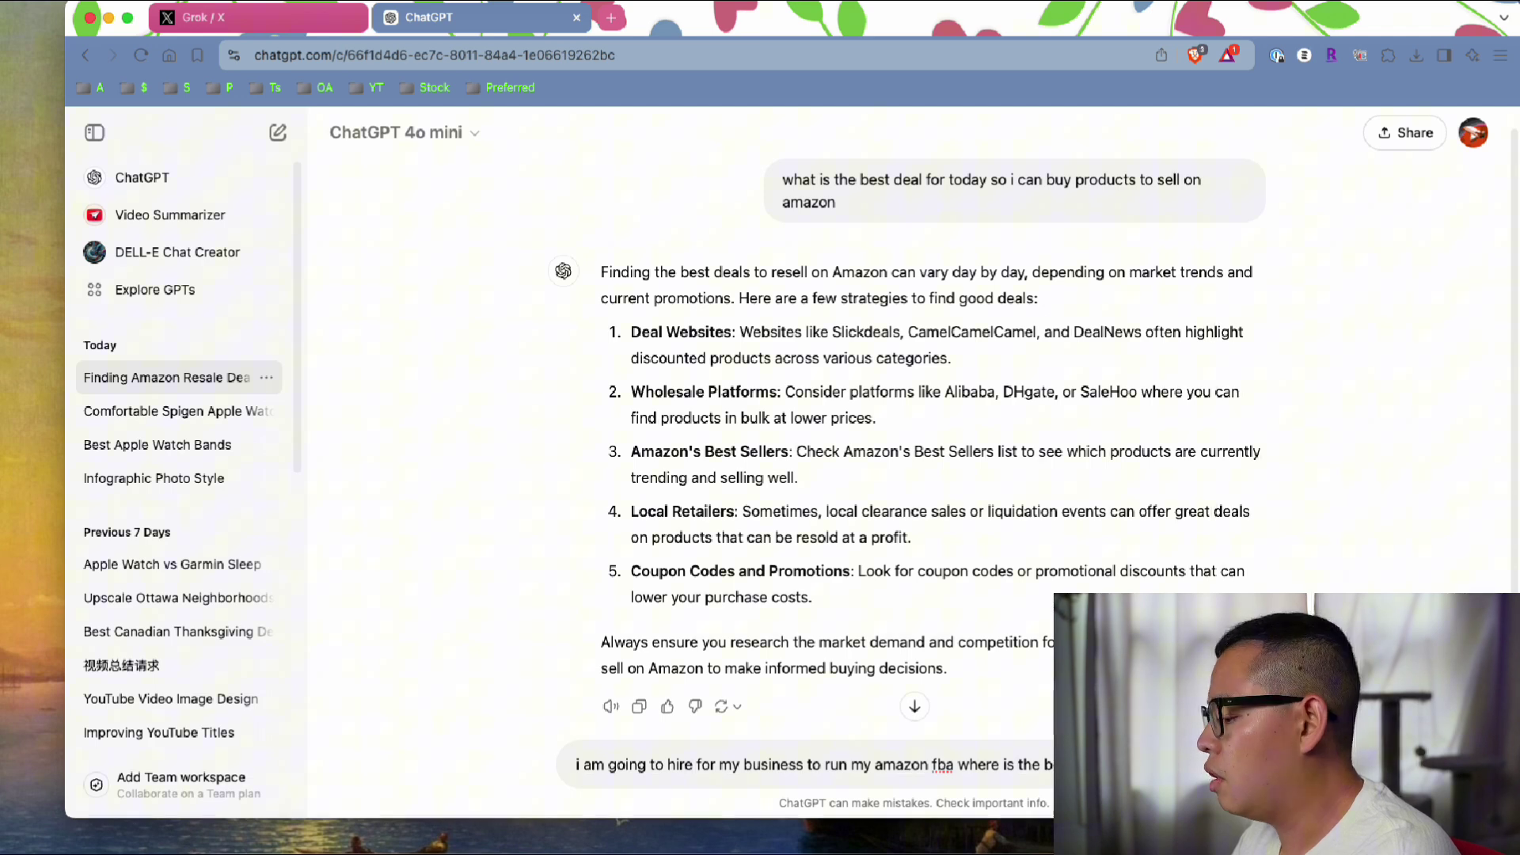
pyautogui.write('hire')
pyautogui.press('super+a')
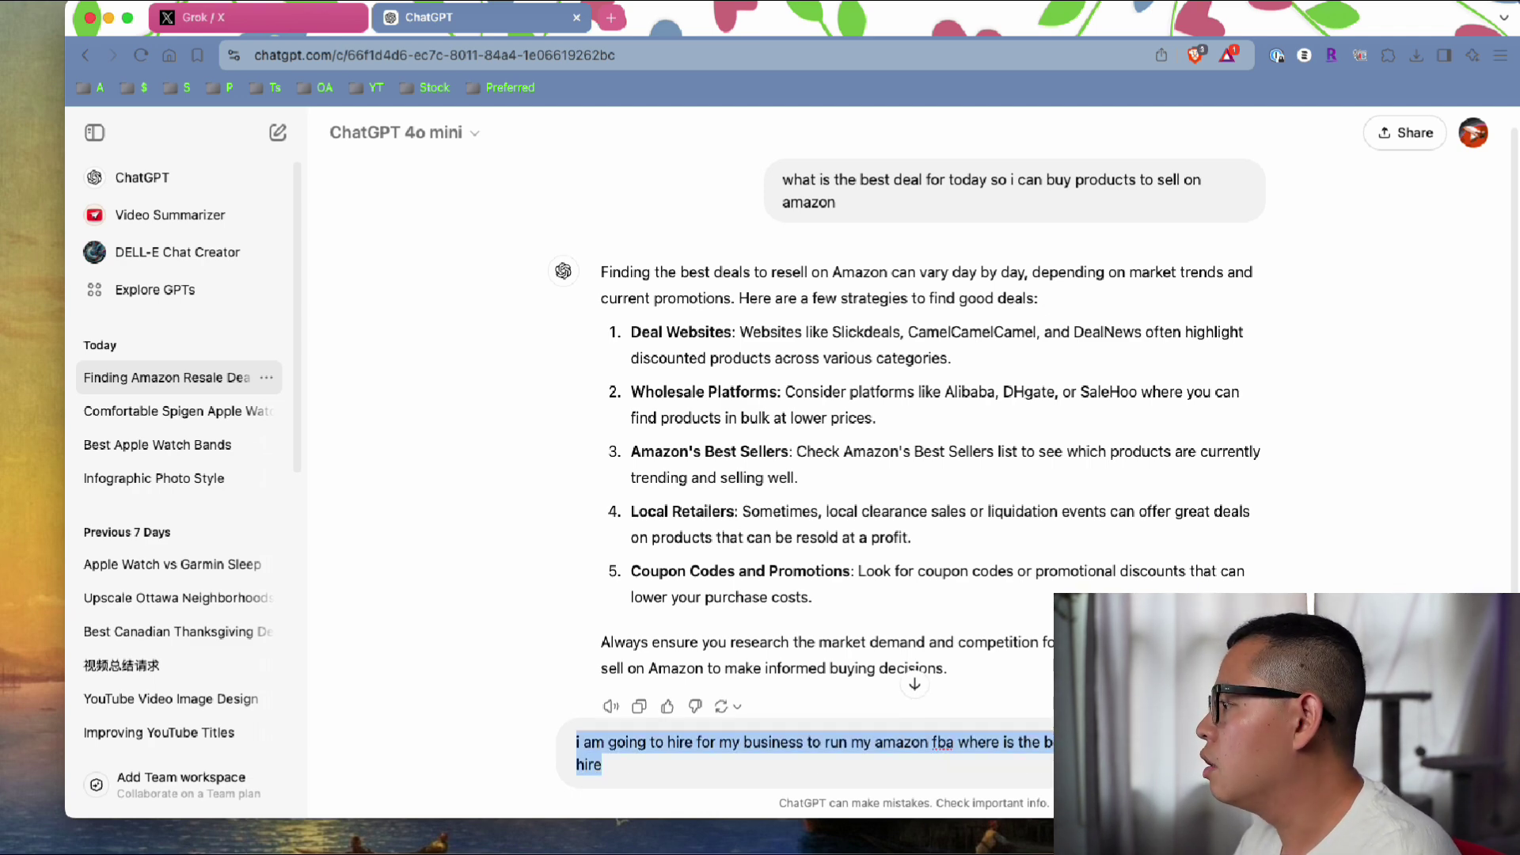
pyautogui.press('Return')
pyautogui.hotkey('ctrl', 'shift', 'Tab')
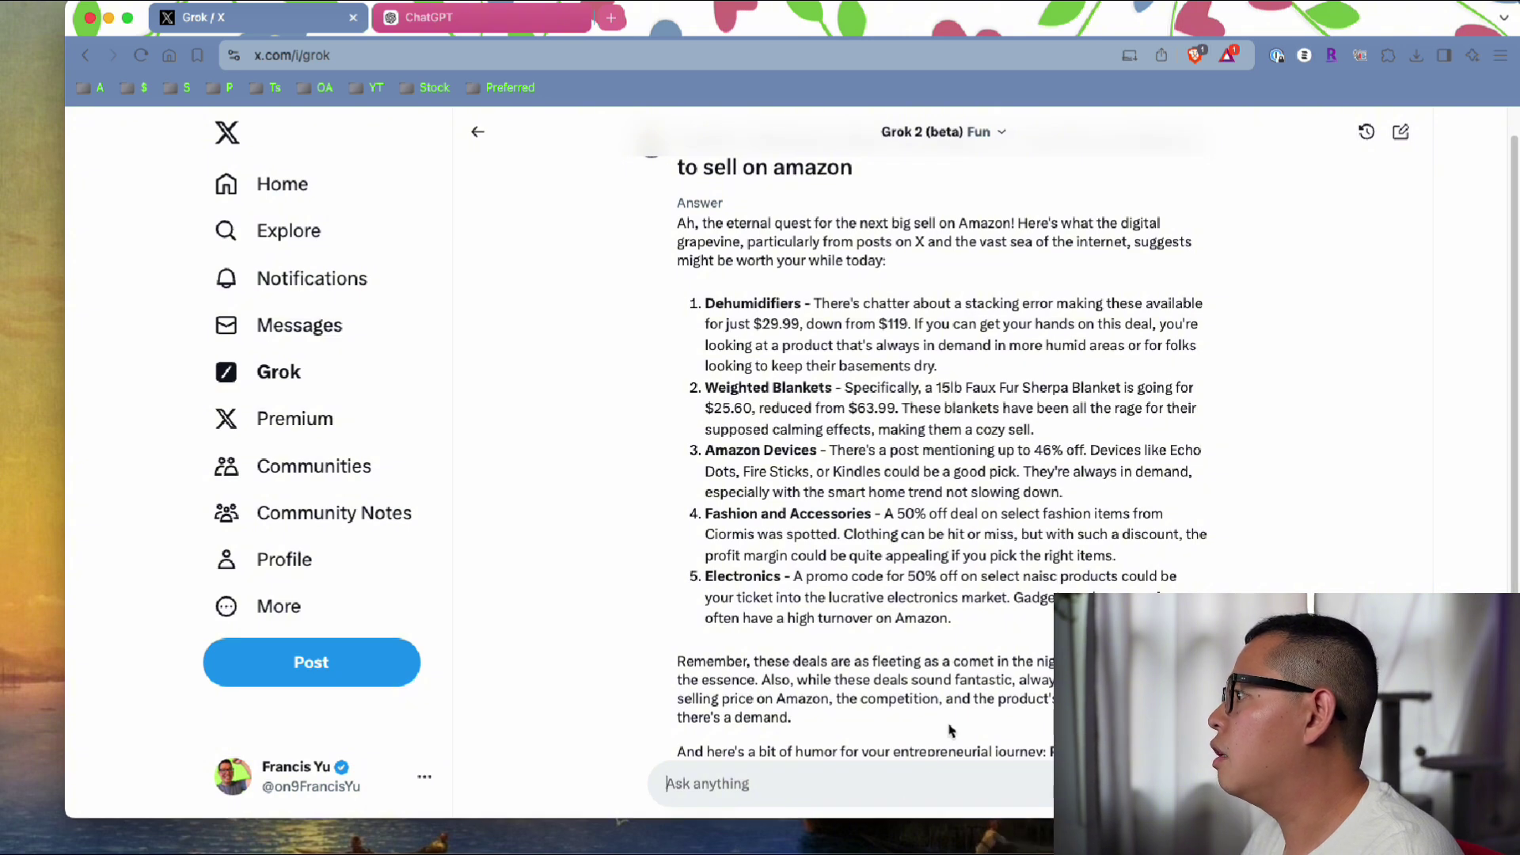
# Step: Send Grok the FBA hiring question and review the staffing agencies, specialized communities and X suggestions
pyautogui.write('i am going to hire for my business to run my amazon fba where is the best place to find the next hire')
pyautogui.press('Return')
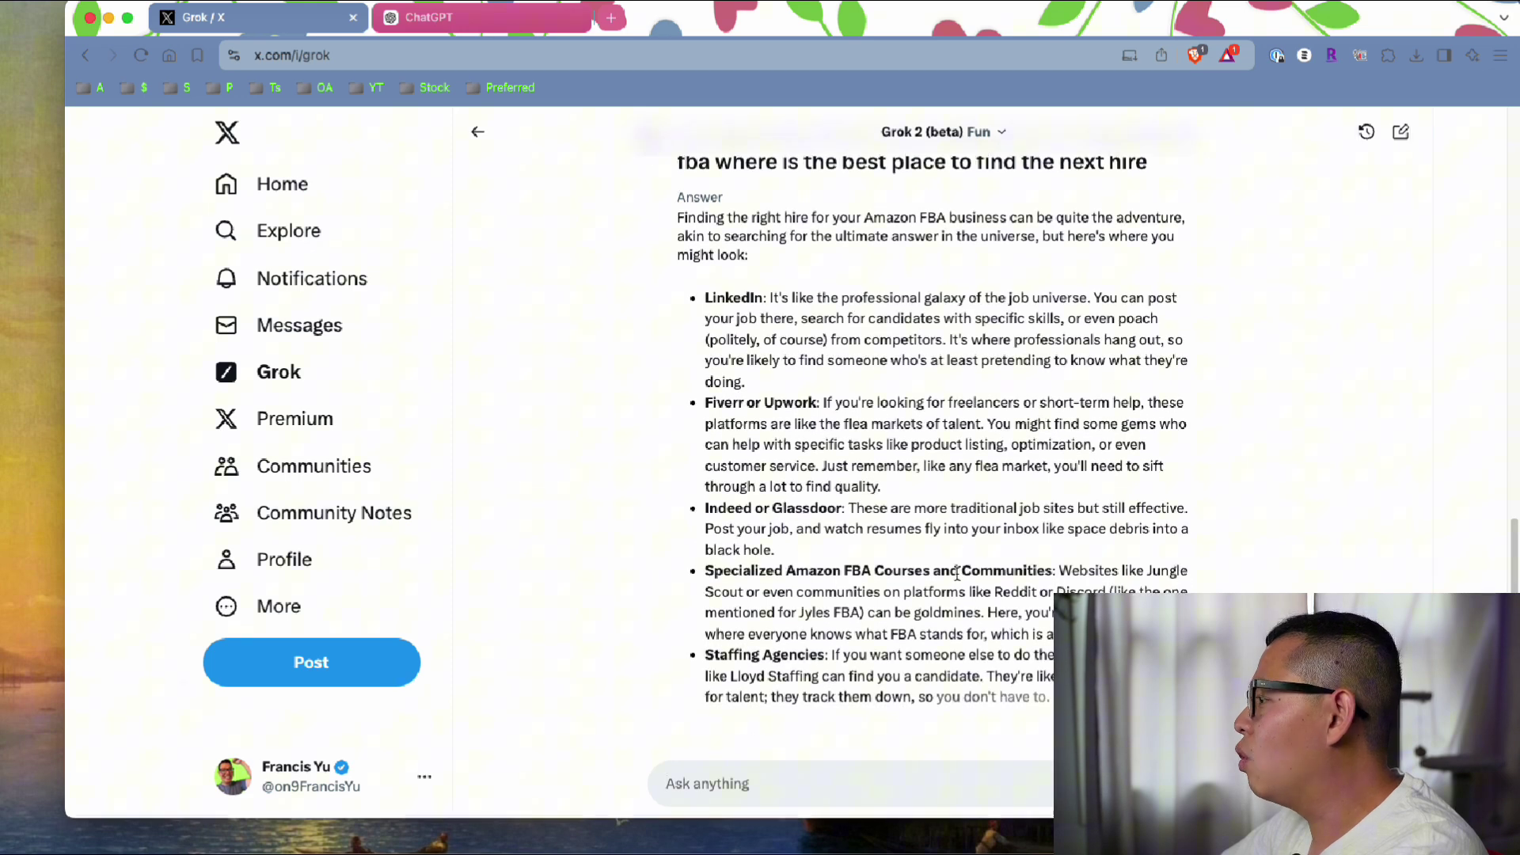
pyautogui.moveTo(759, 638); pyautogui.dragTo(808, 690)
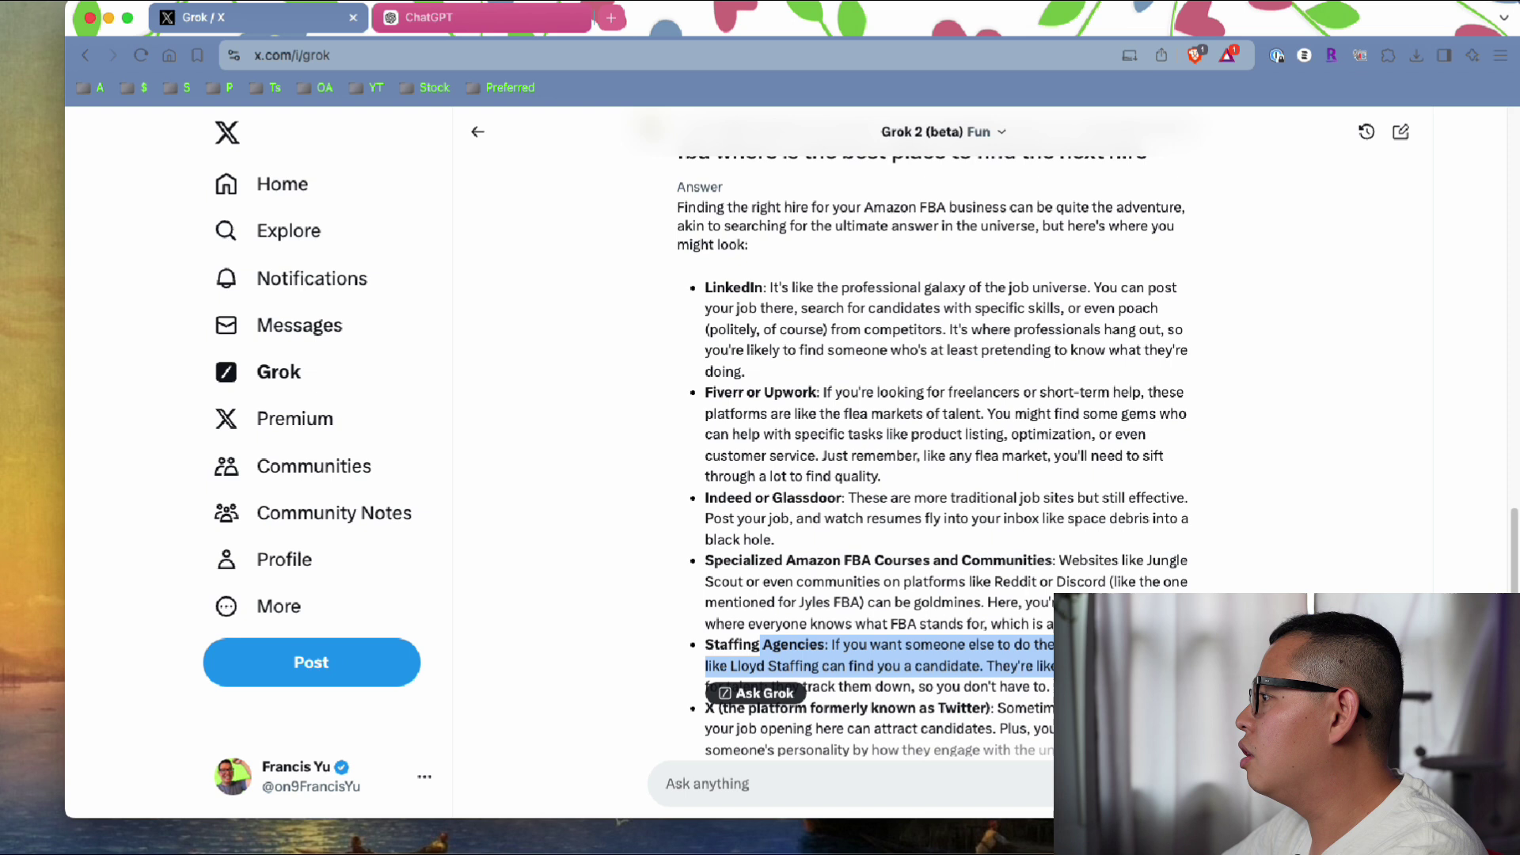
pyautogui.moveTo(727, 565); pyautogui.dragTo(1172, 602)
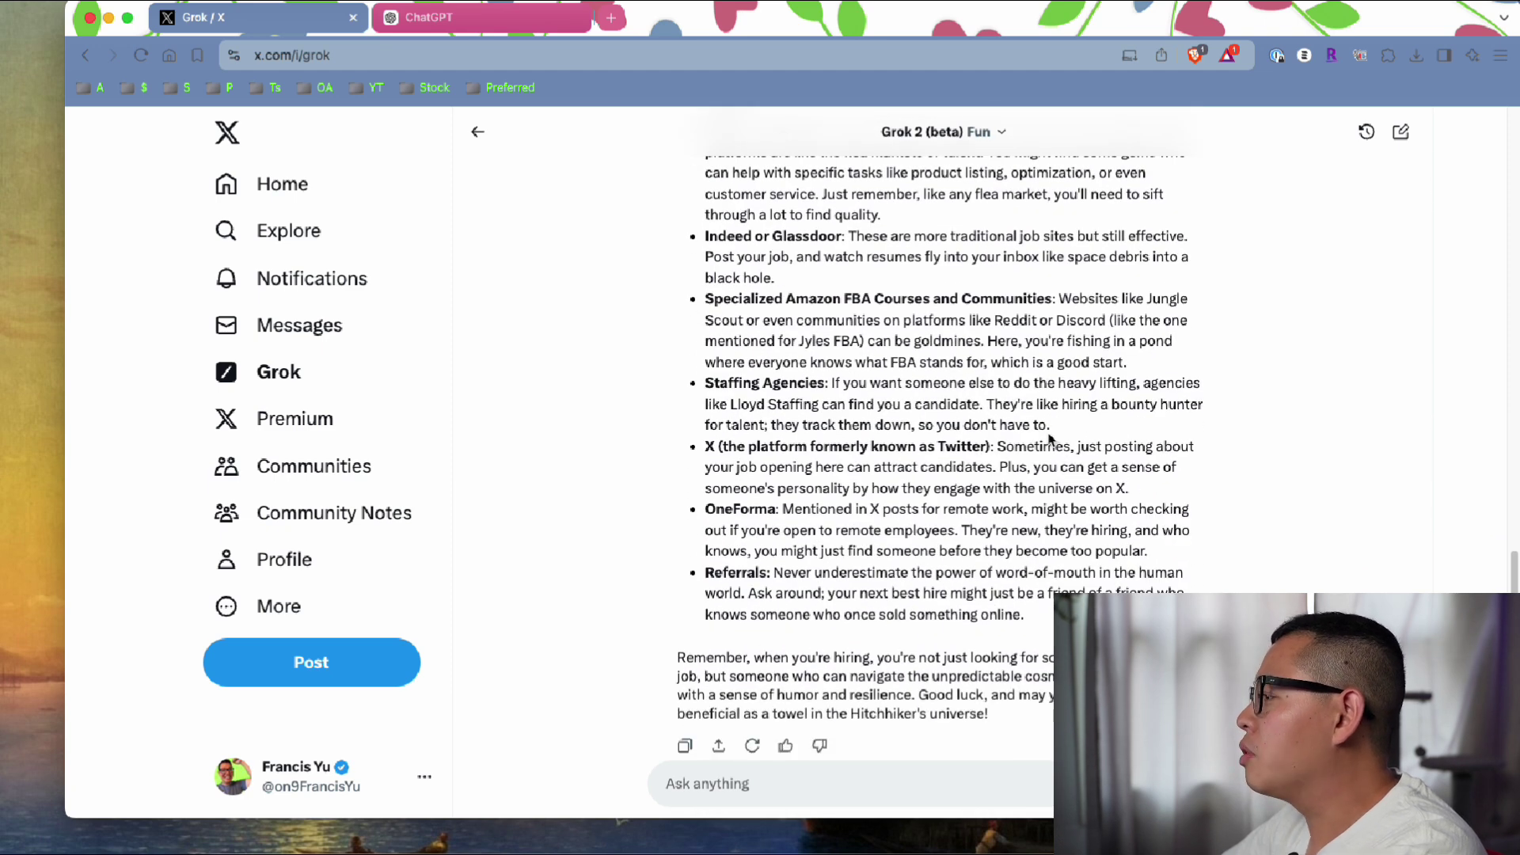
pyautogui.moveTo(711, 448); pyautogui.dragTo(1160, 496)
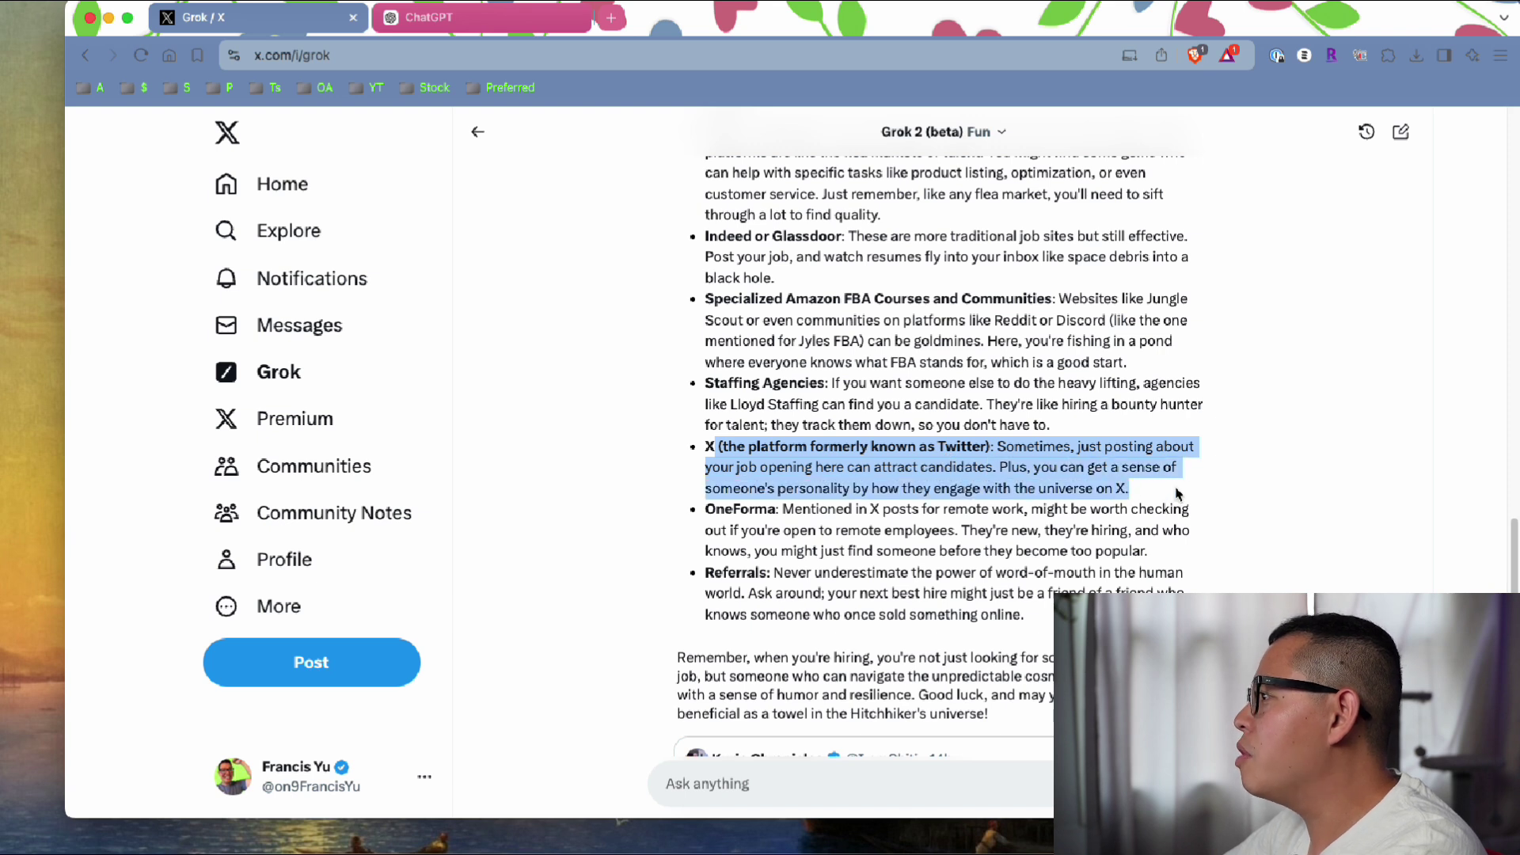
pyautogui.click(1180, 496)
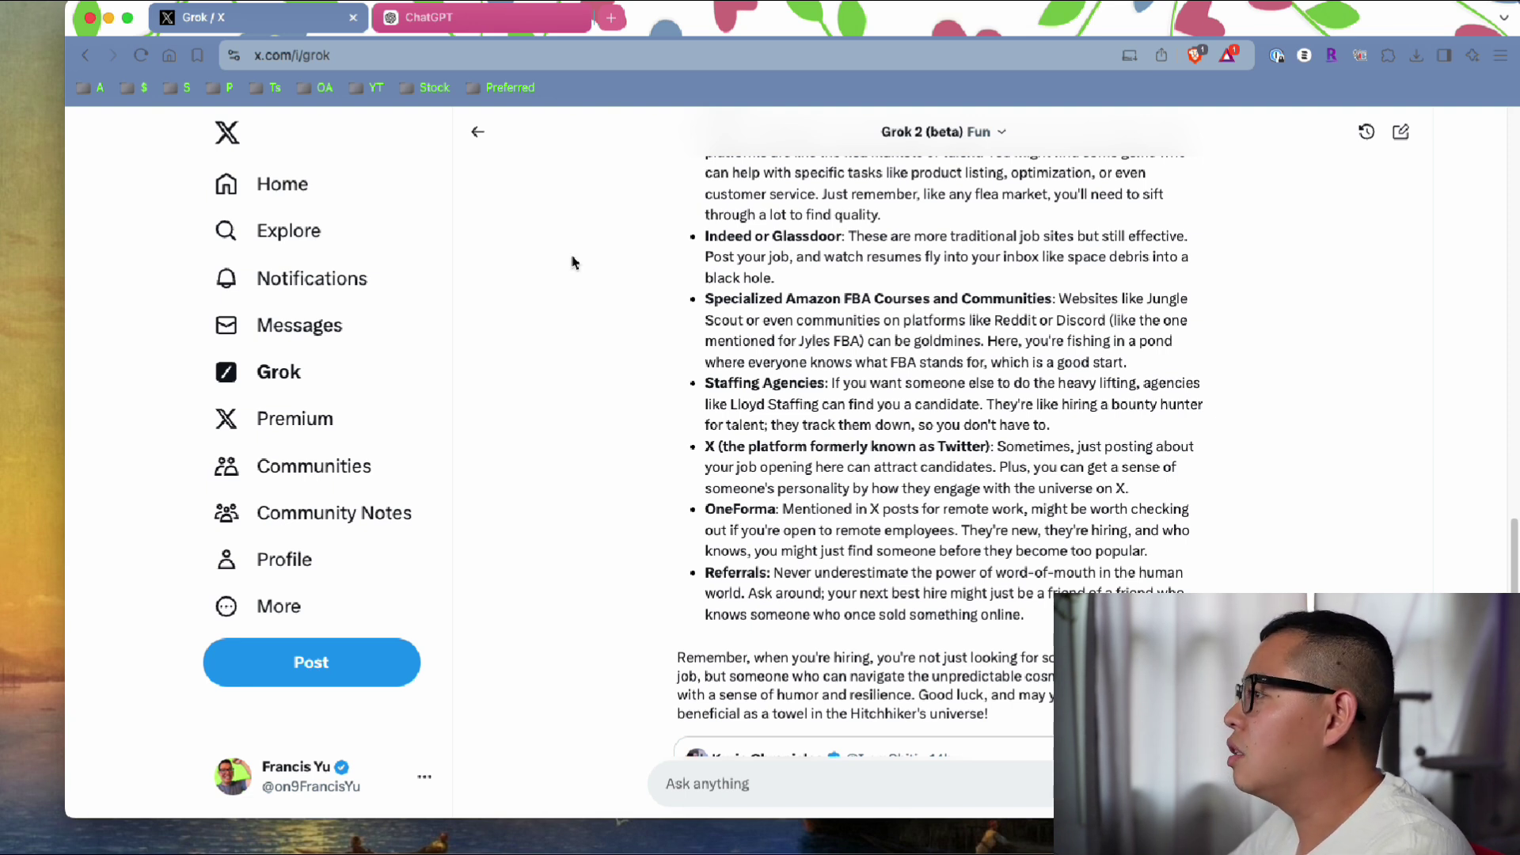
pyautogui.click(473, 30)
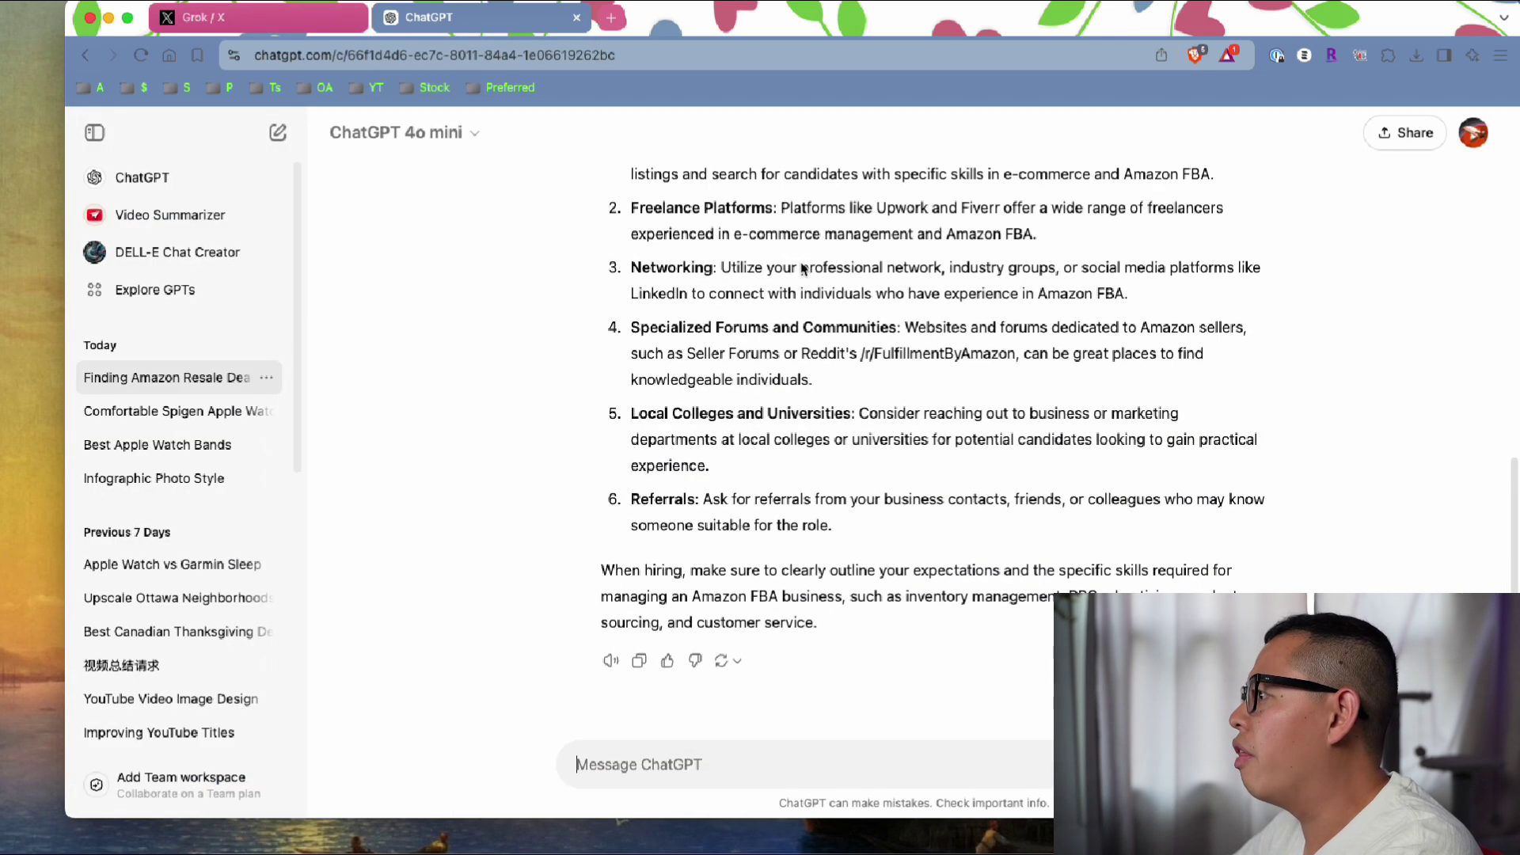
pyautogui.scroll(5, 885, 539)
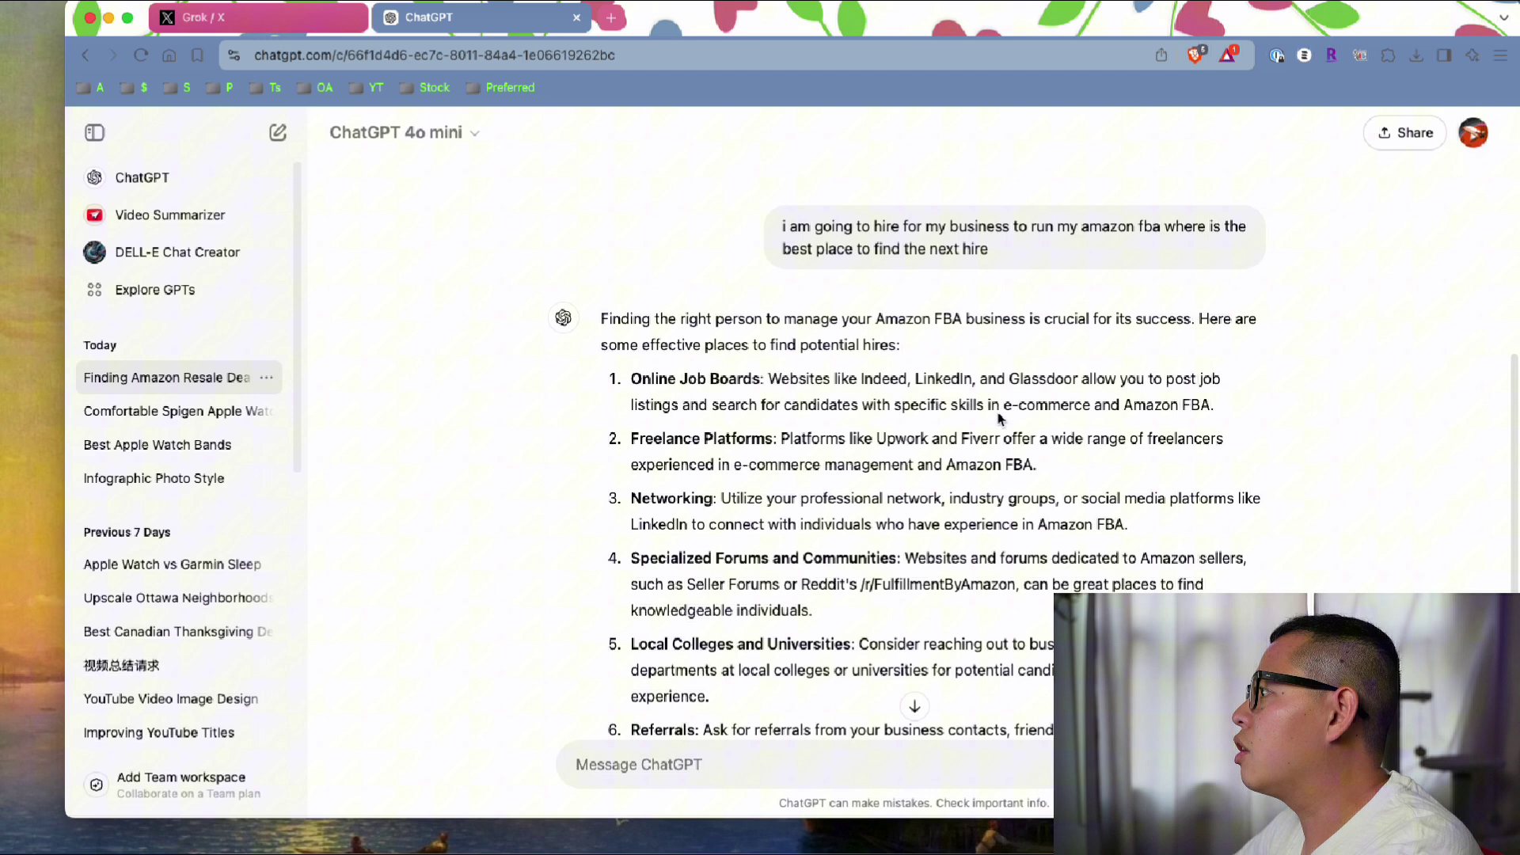
pyautogui.moveTo(650, 442); pyautogui.dragTo(1148, 528)
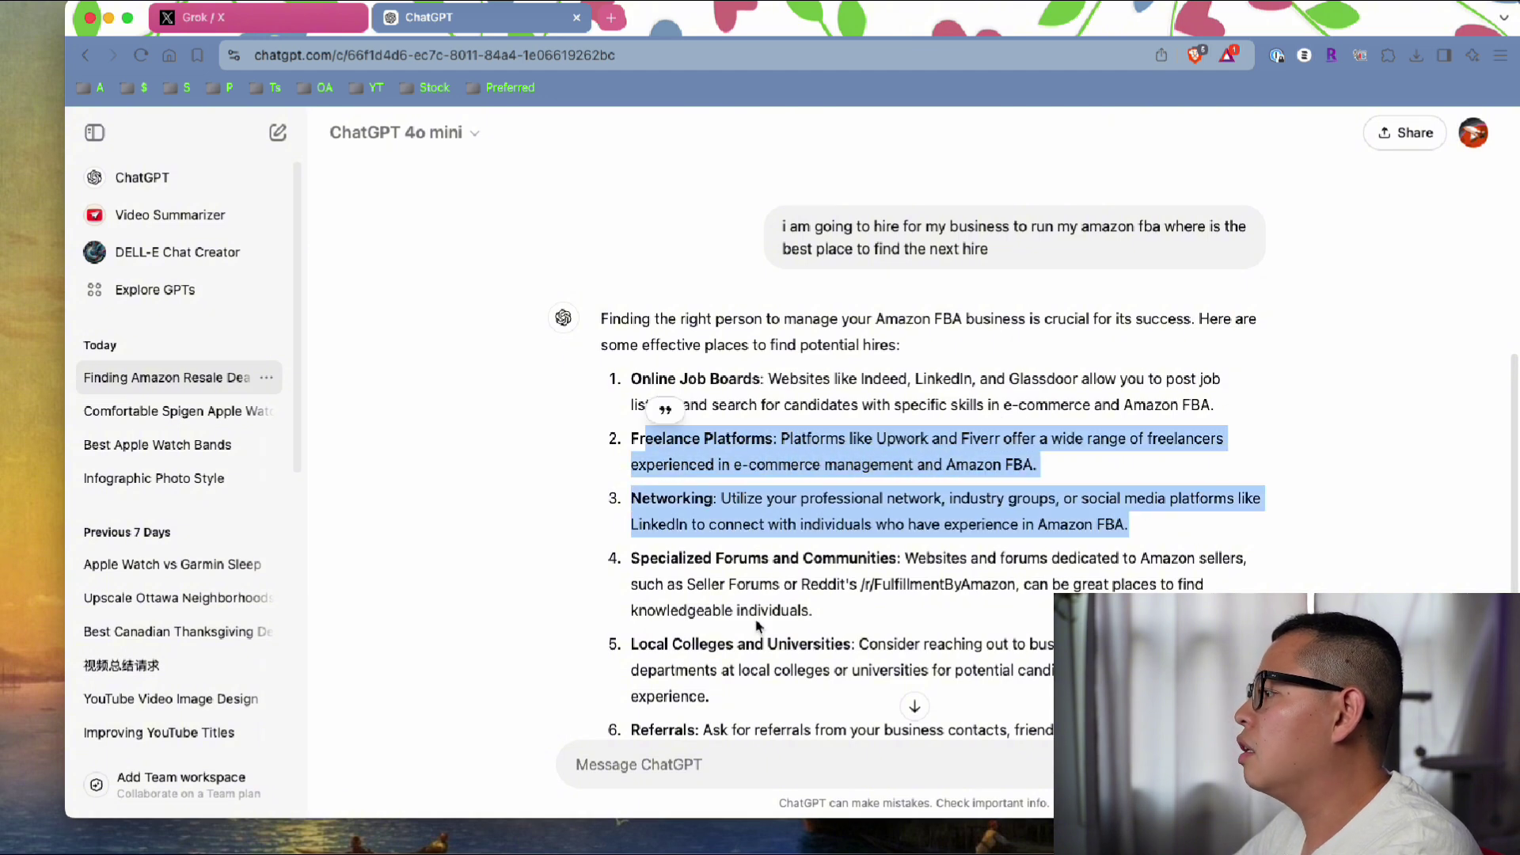
pyautogui.moveTo(659, 556); pyautogui.dragTo(824, 611)
pyautogui.click(1293, 540)
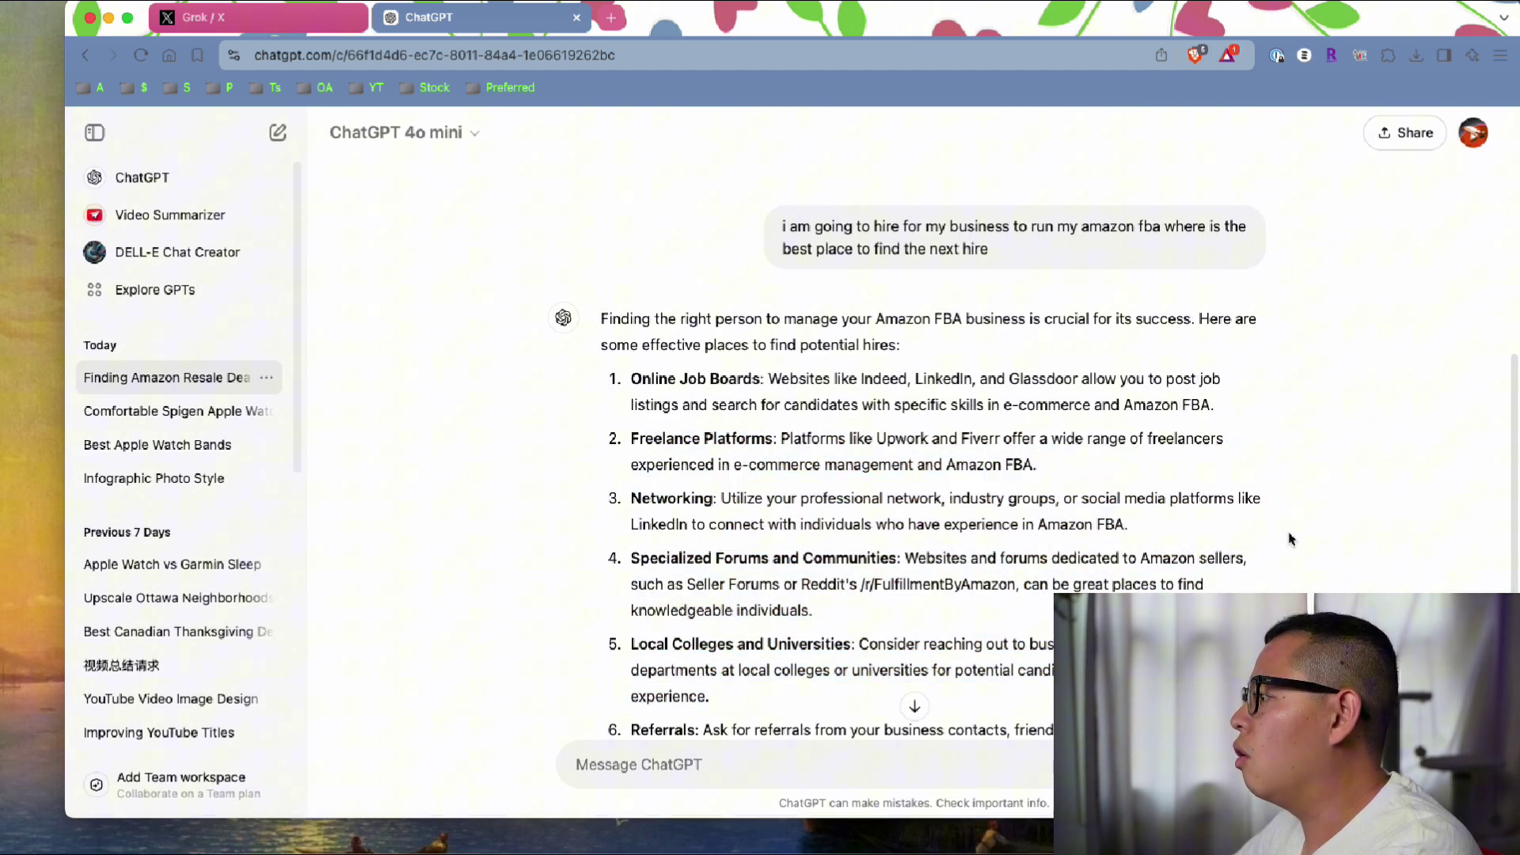
pyautogui.scroll(-3, 1311, 507)
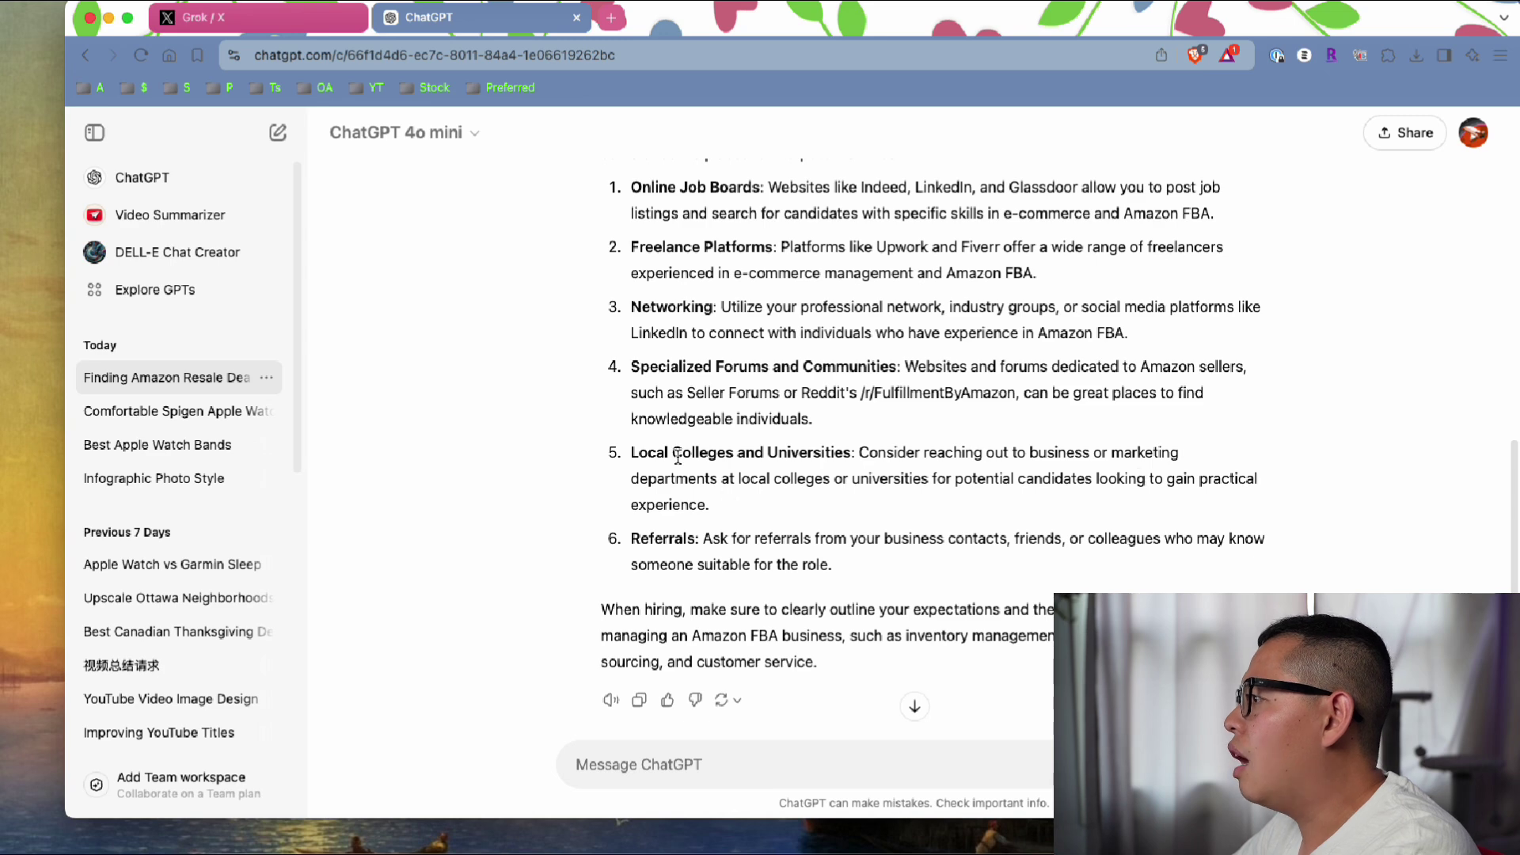
pyautogui.moveTo(650, 454); pyautogui.dragTo(1042, 511)
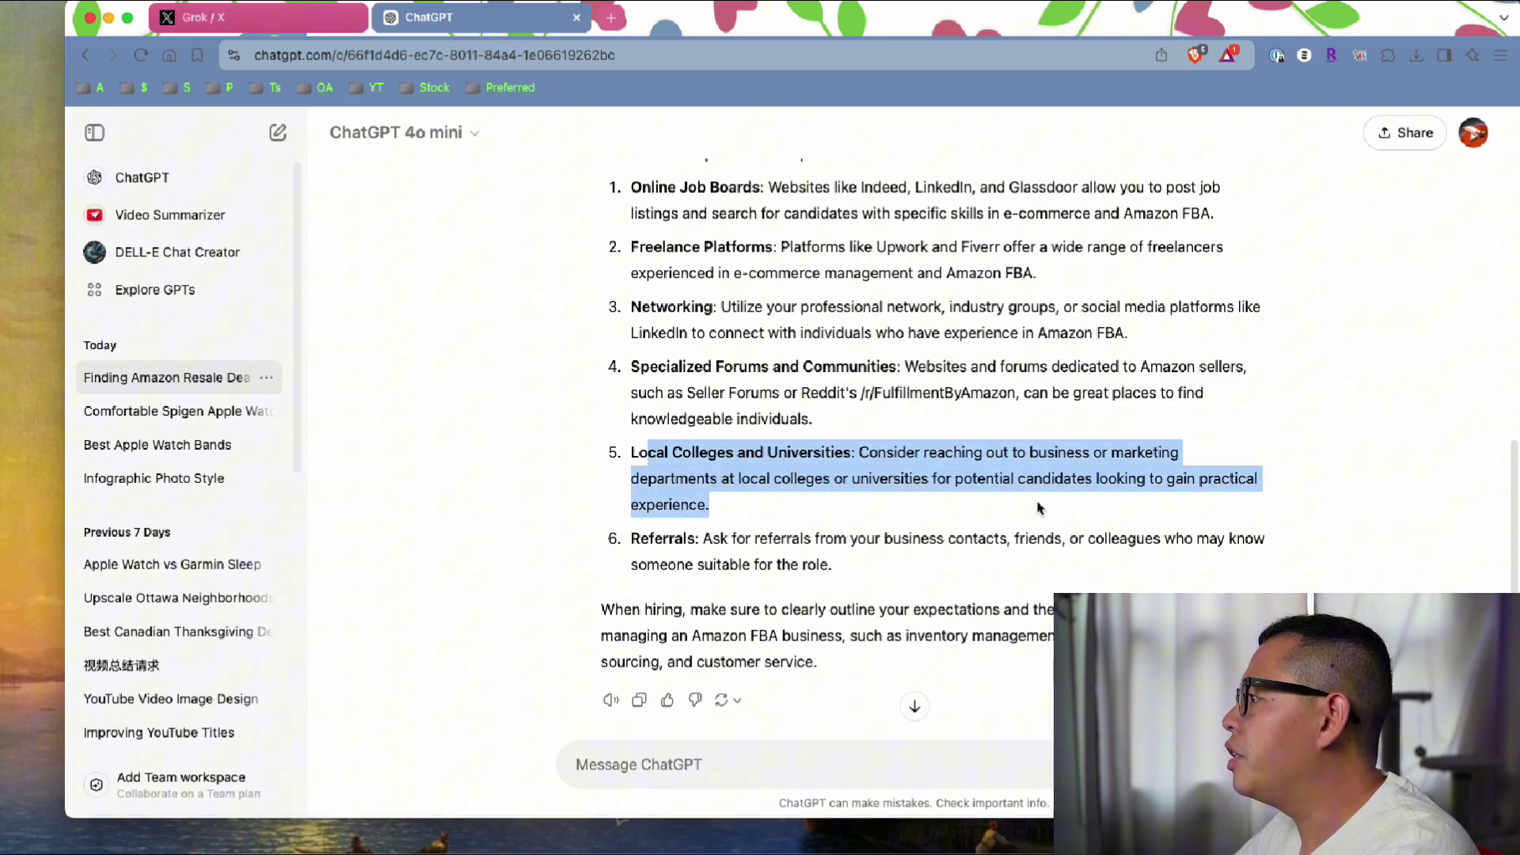
pyautogui.click(1041, 513)
pyautogui.scroll(5, 1125, 559)
pyautogui.scroll(-5, 1067, 546)
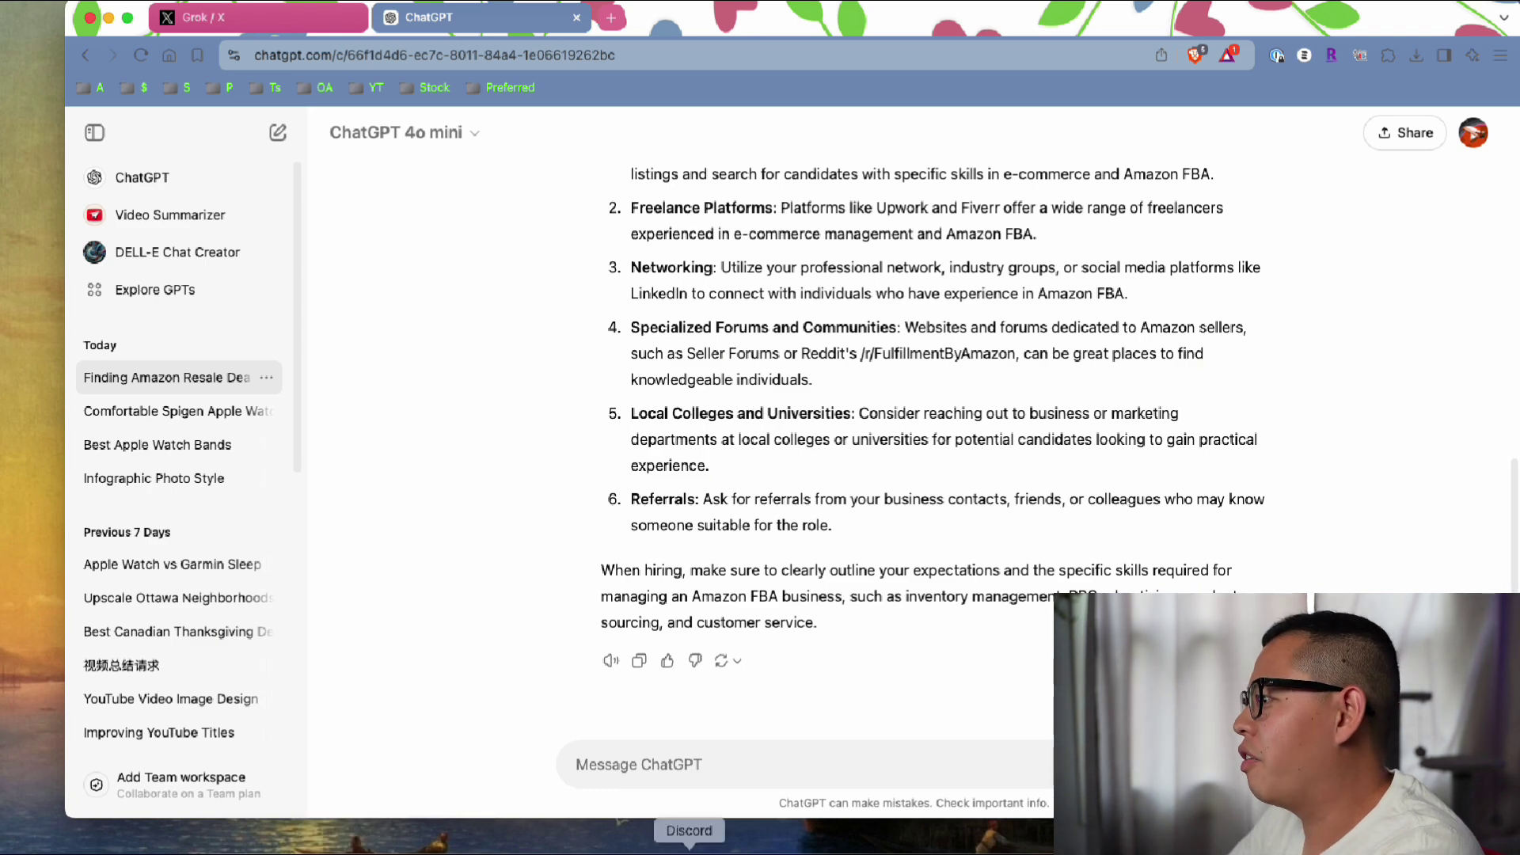
# Step: Send Grok a request to plan the Ottawa Thanksgiving trip with a 4-year-old daughter, fixing typos
pyautogui.click(263, 17)
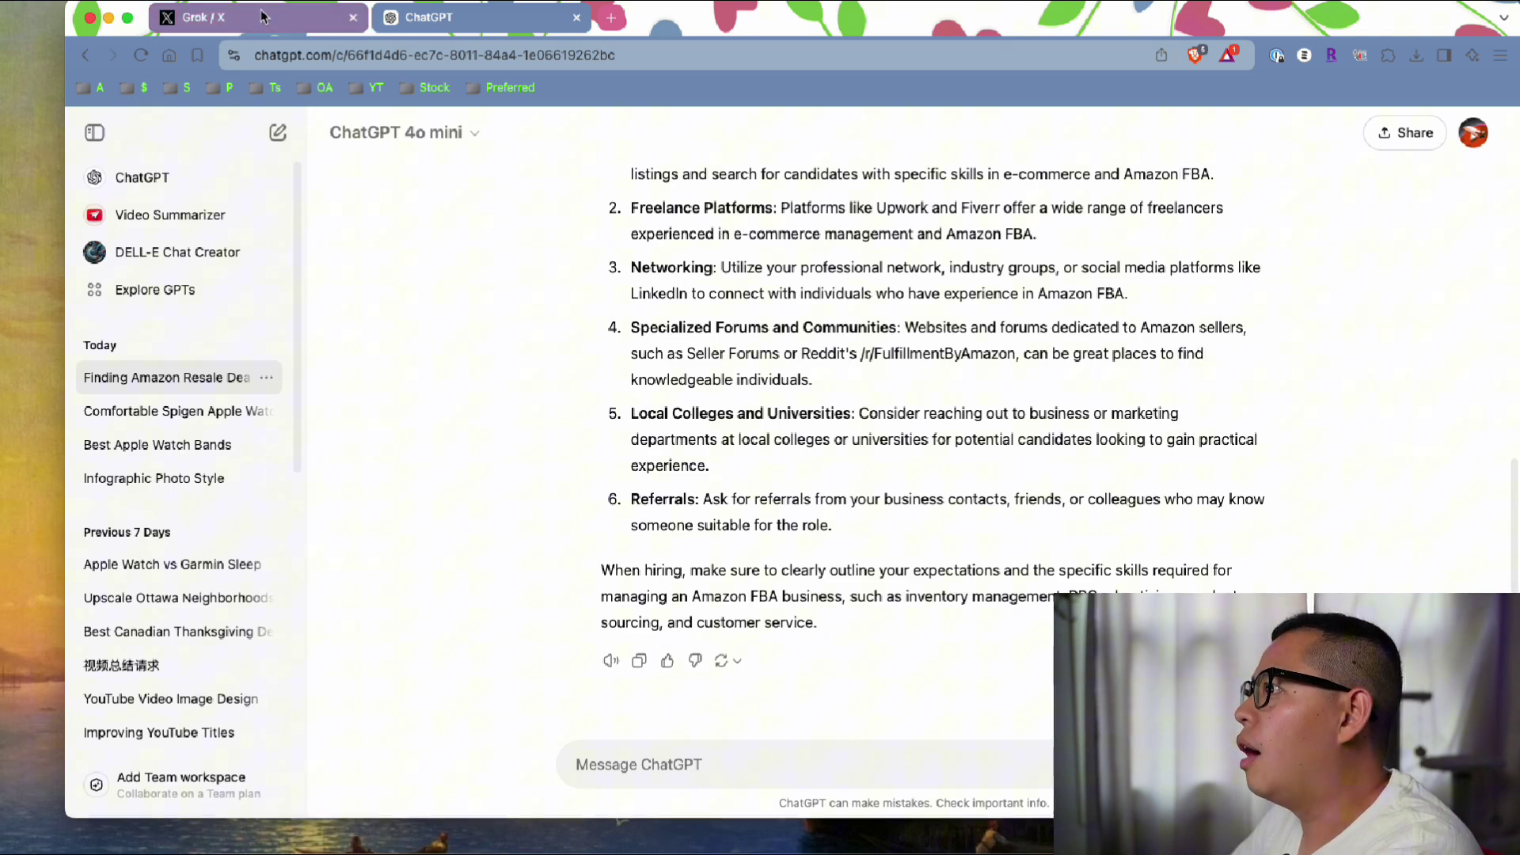
pyautogui.scroll(-5, 700, 737)
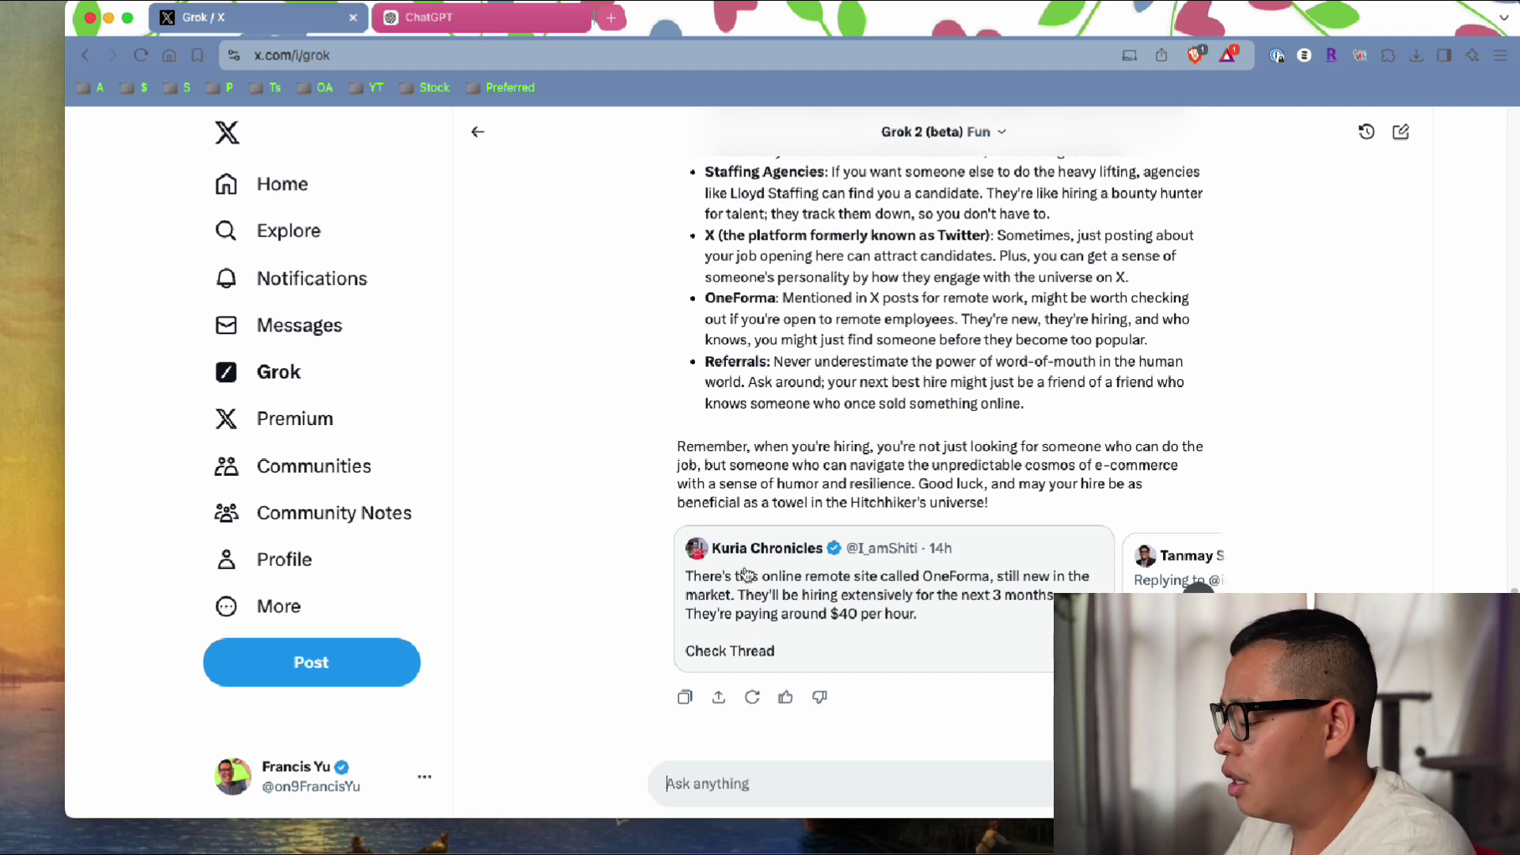
pyautogui.write('i am')
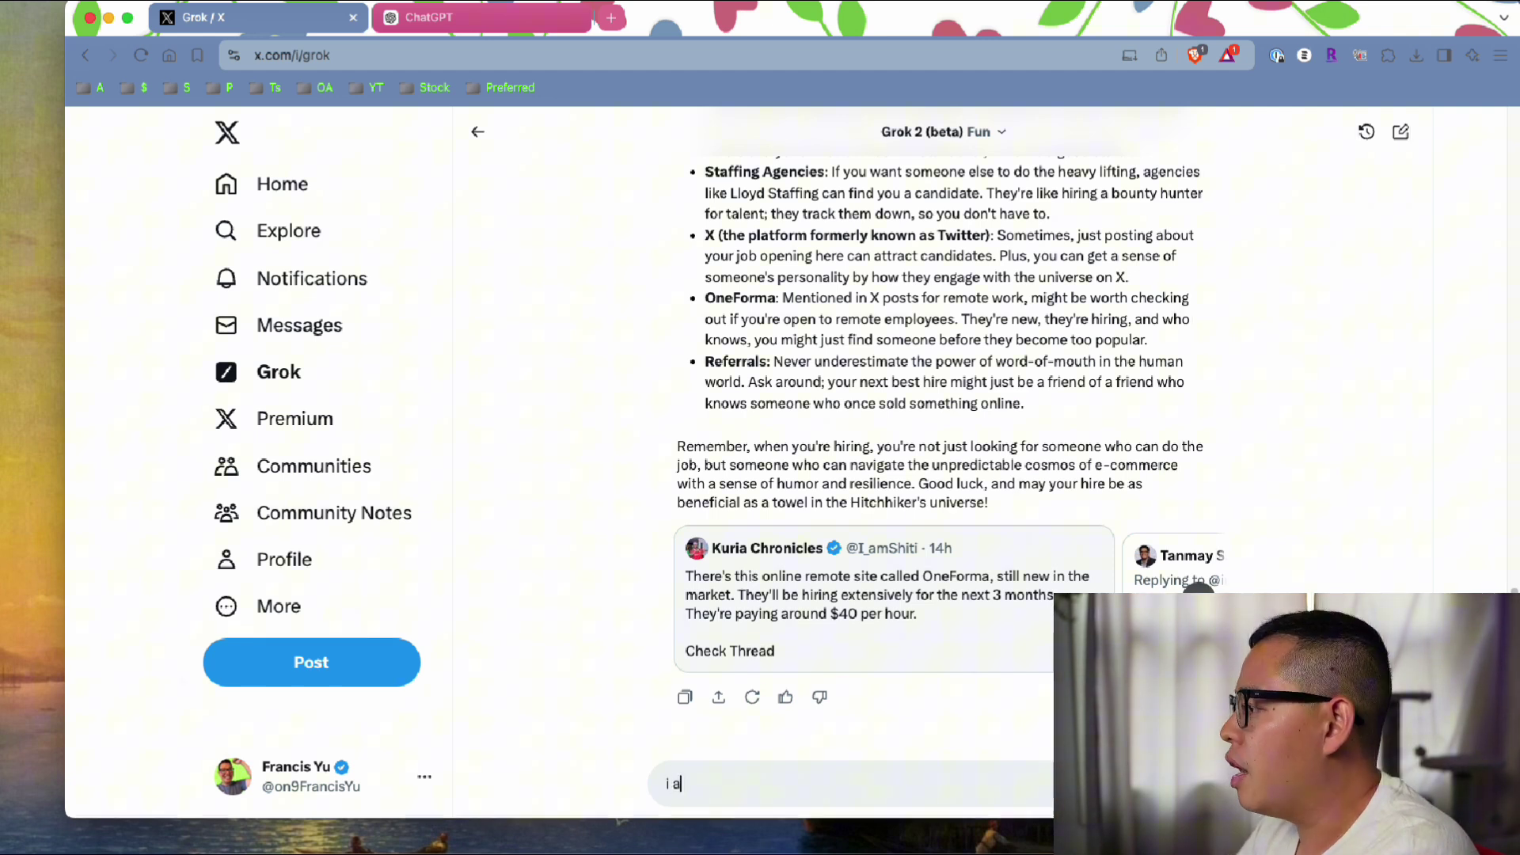
pyautogui.press('BackSpace')
pyautogui.press('BackSpace')
pyautogui.press('BackSpace')
pyautogui.press('BackSpace')
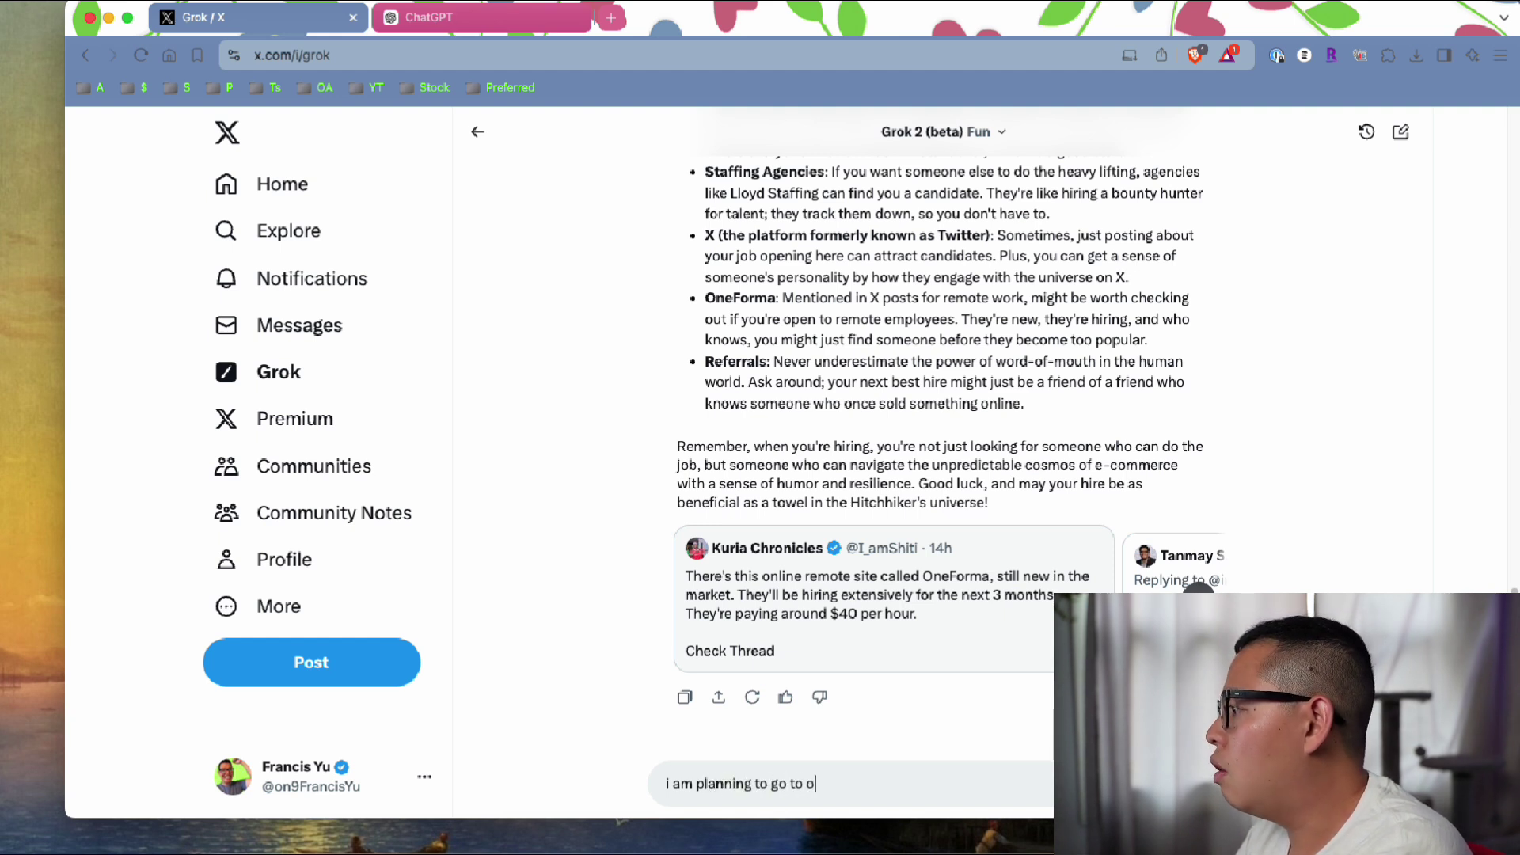
pyautogui.write('ttawa in the ne')
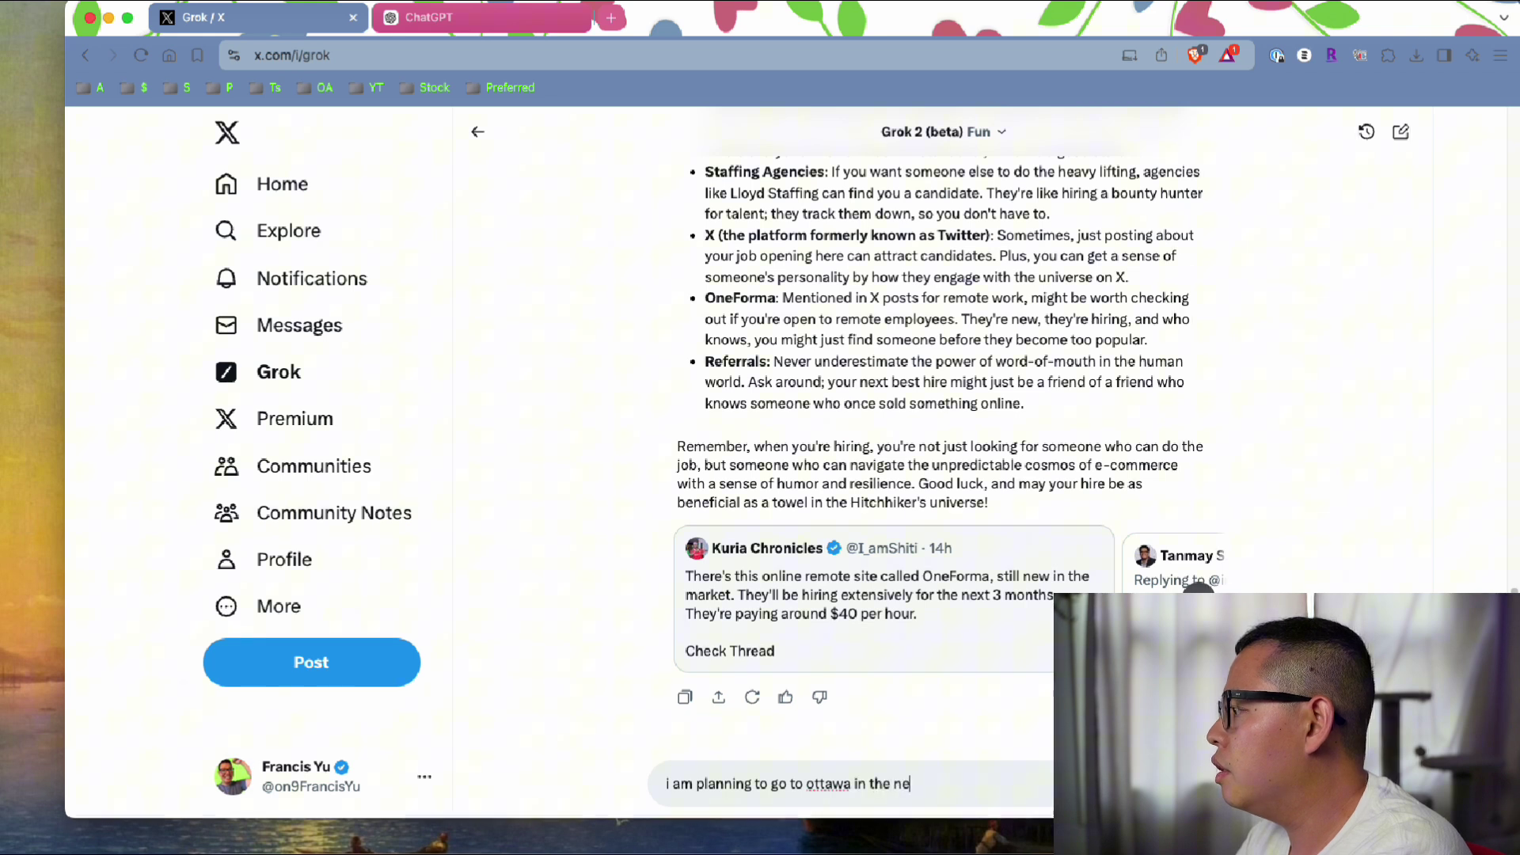
pyautogui.write('xt canadi')
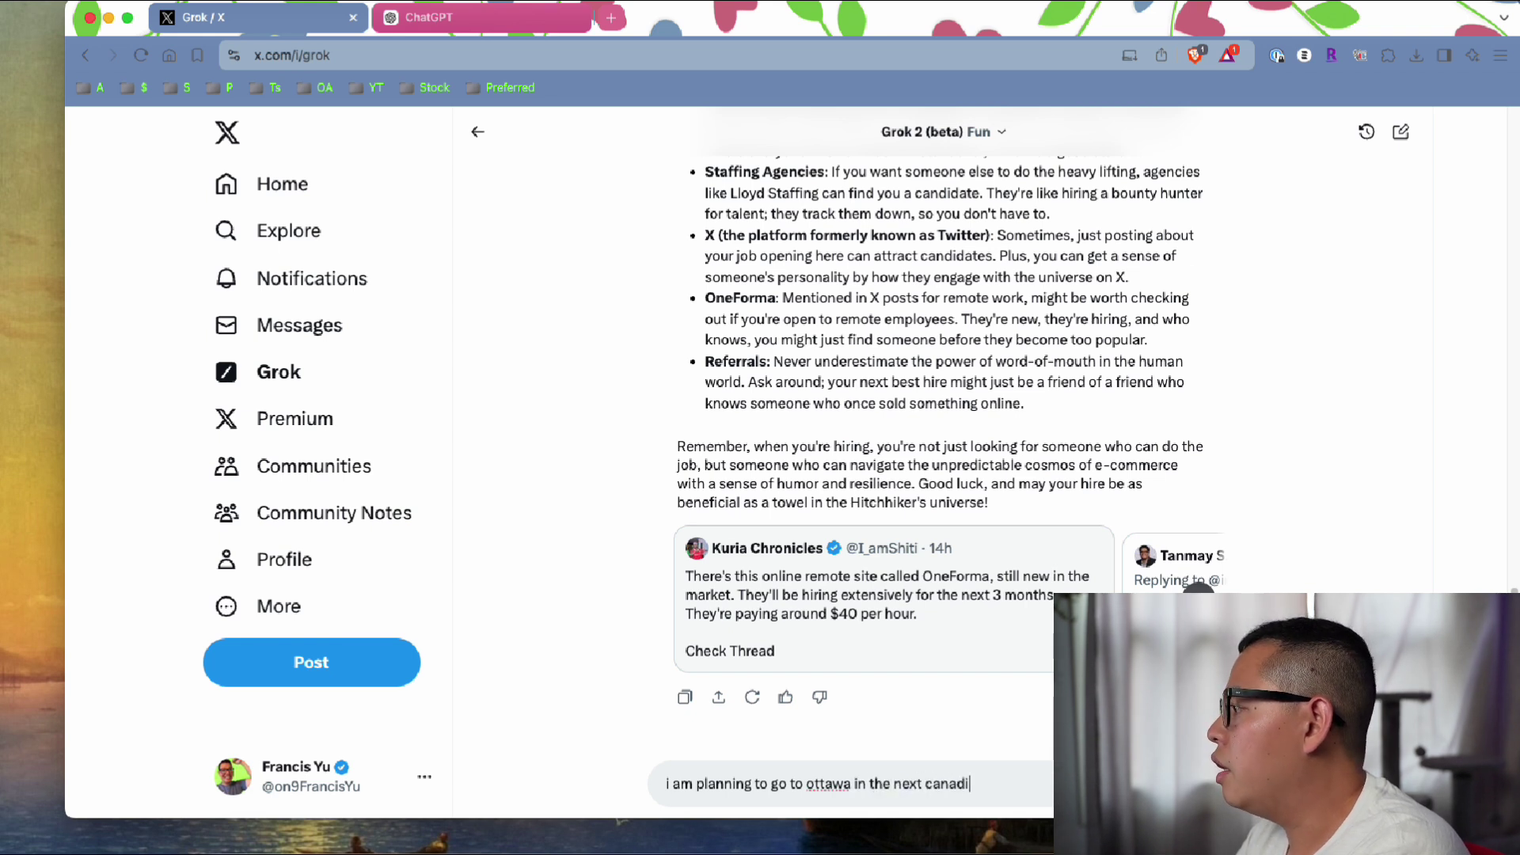
pyautogui.write('an thanksgivi')
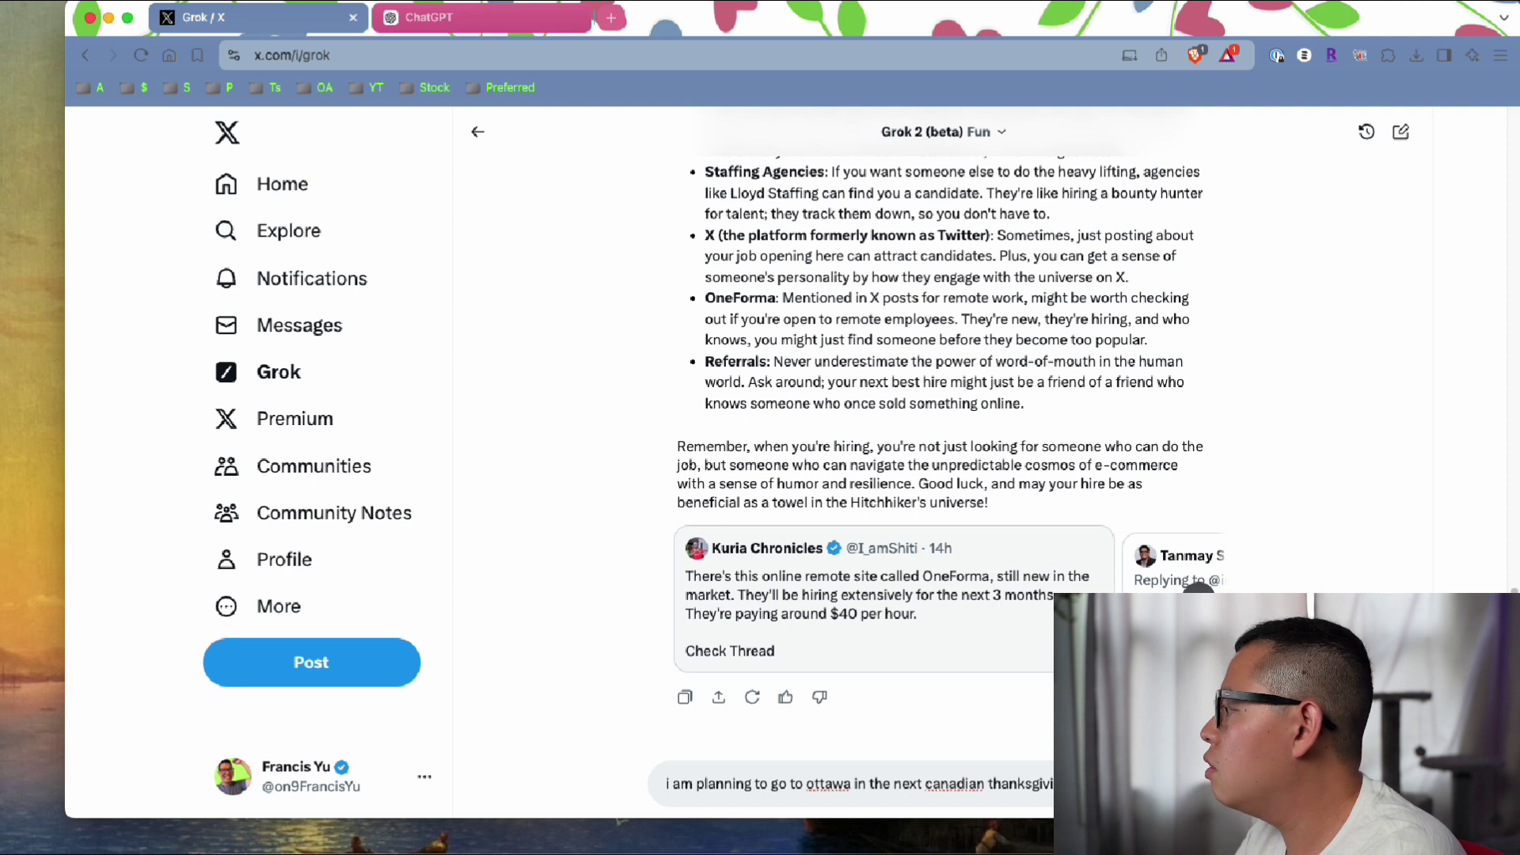
pyautogui.write('old daughter c')
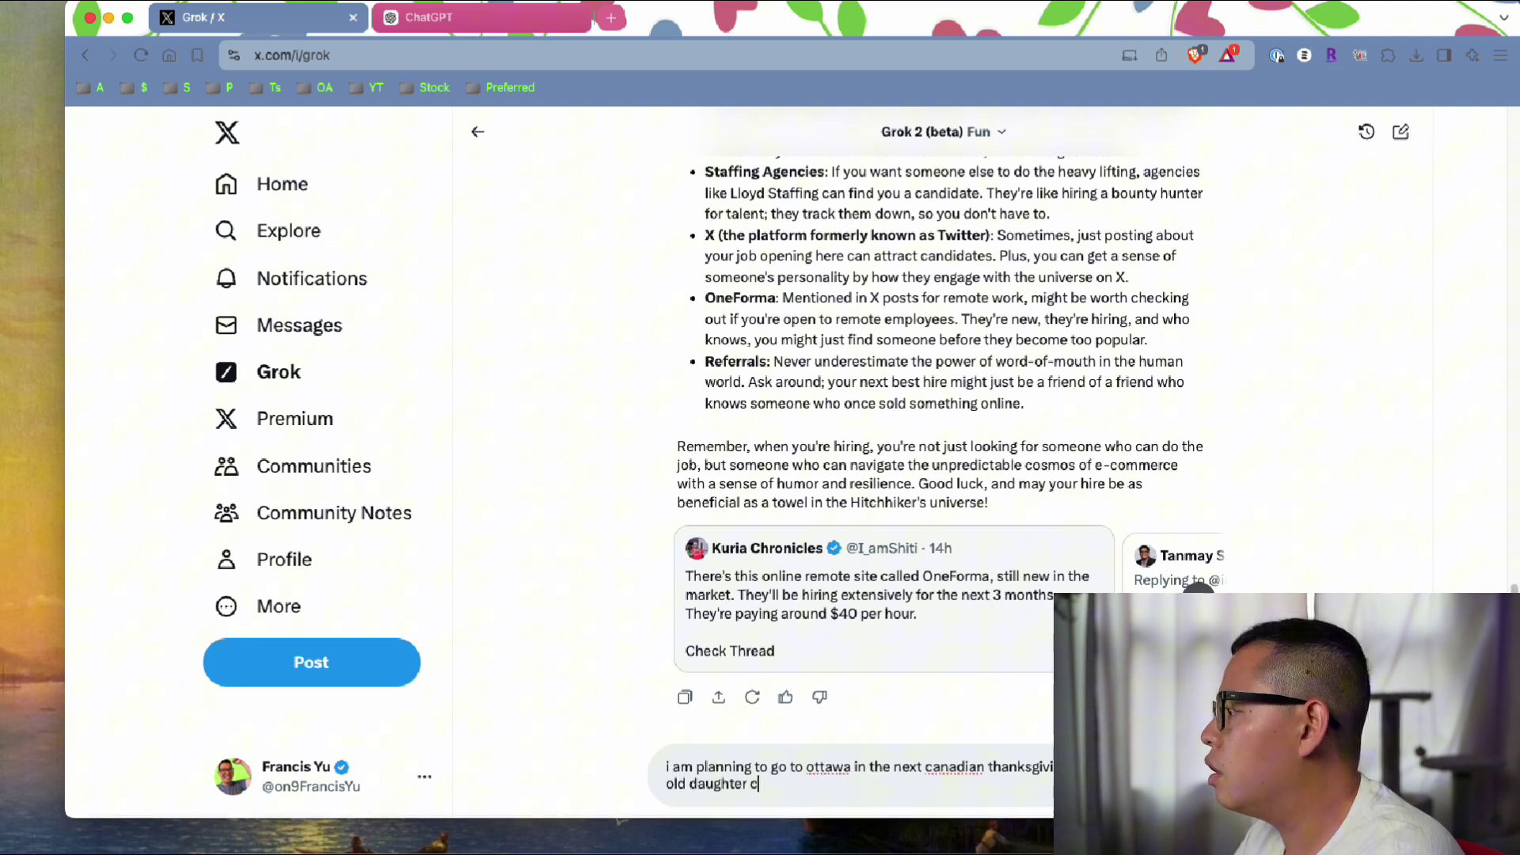
pyautogui.write('an you help me')
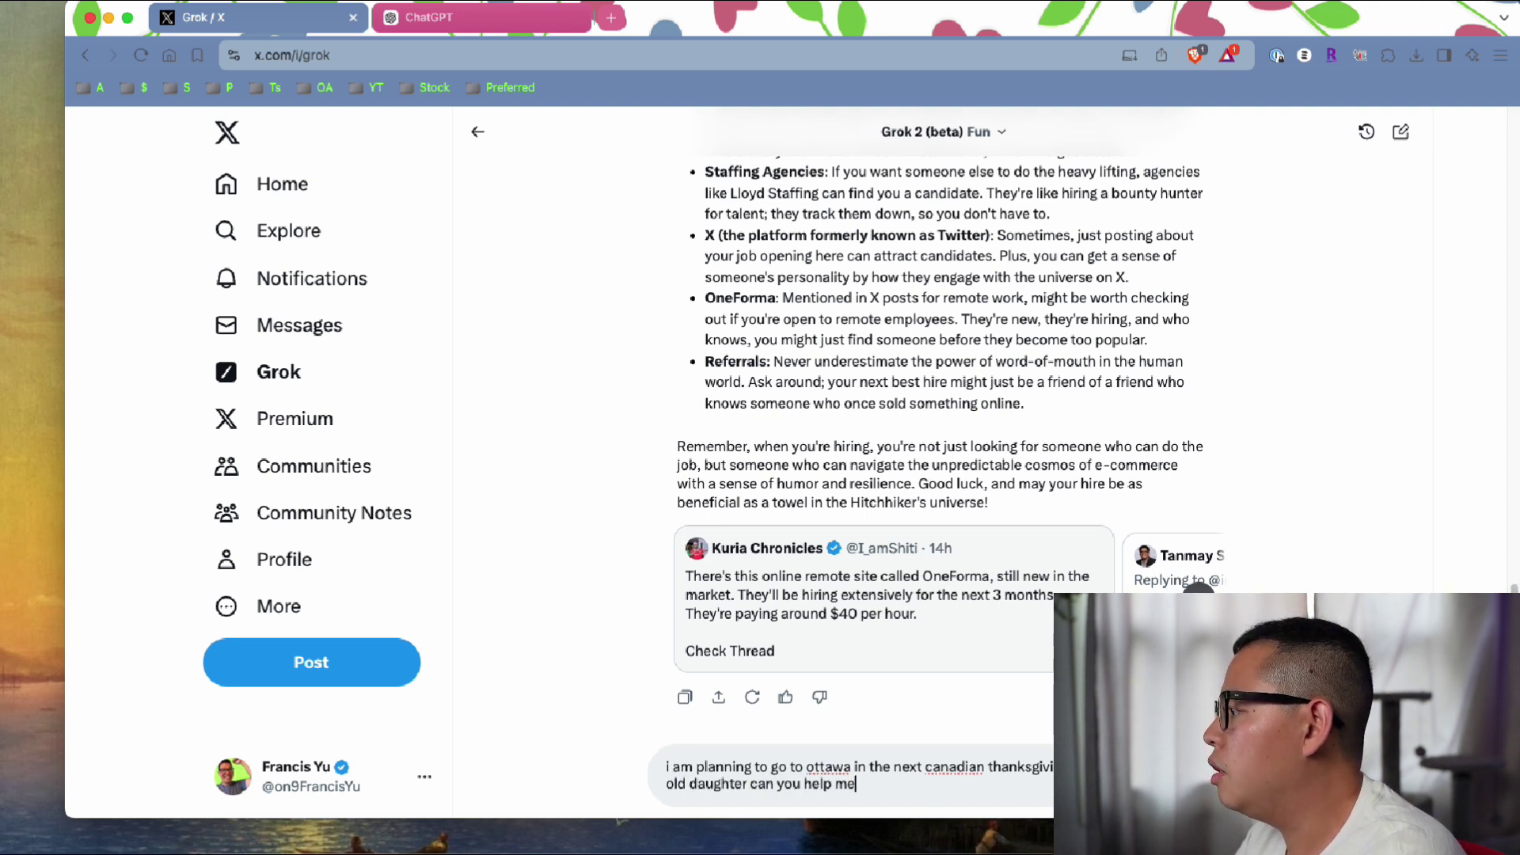
pyautogui.write(' plan my trip i am going to stay in o')
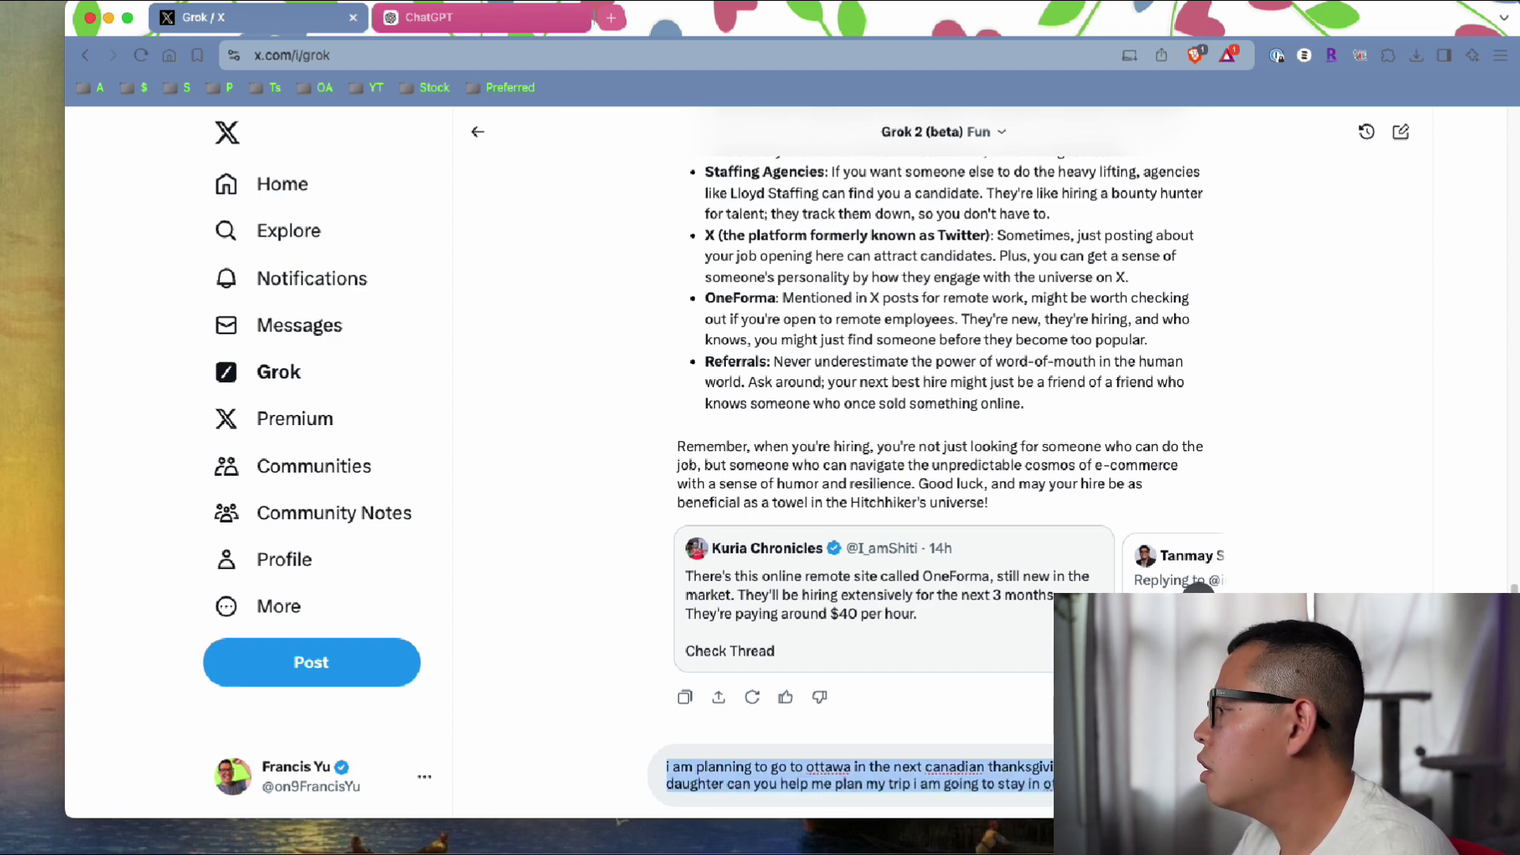
pyautogui.press('Return')
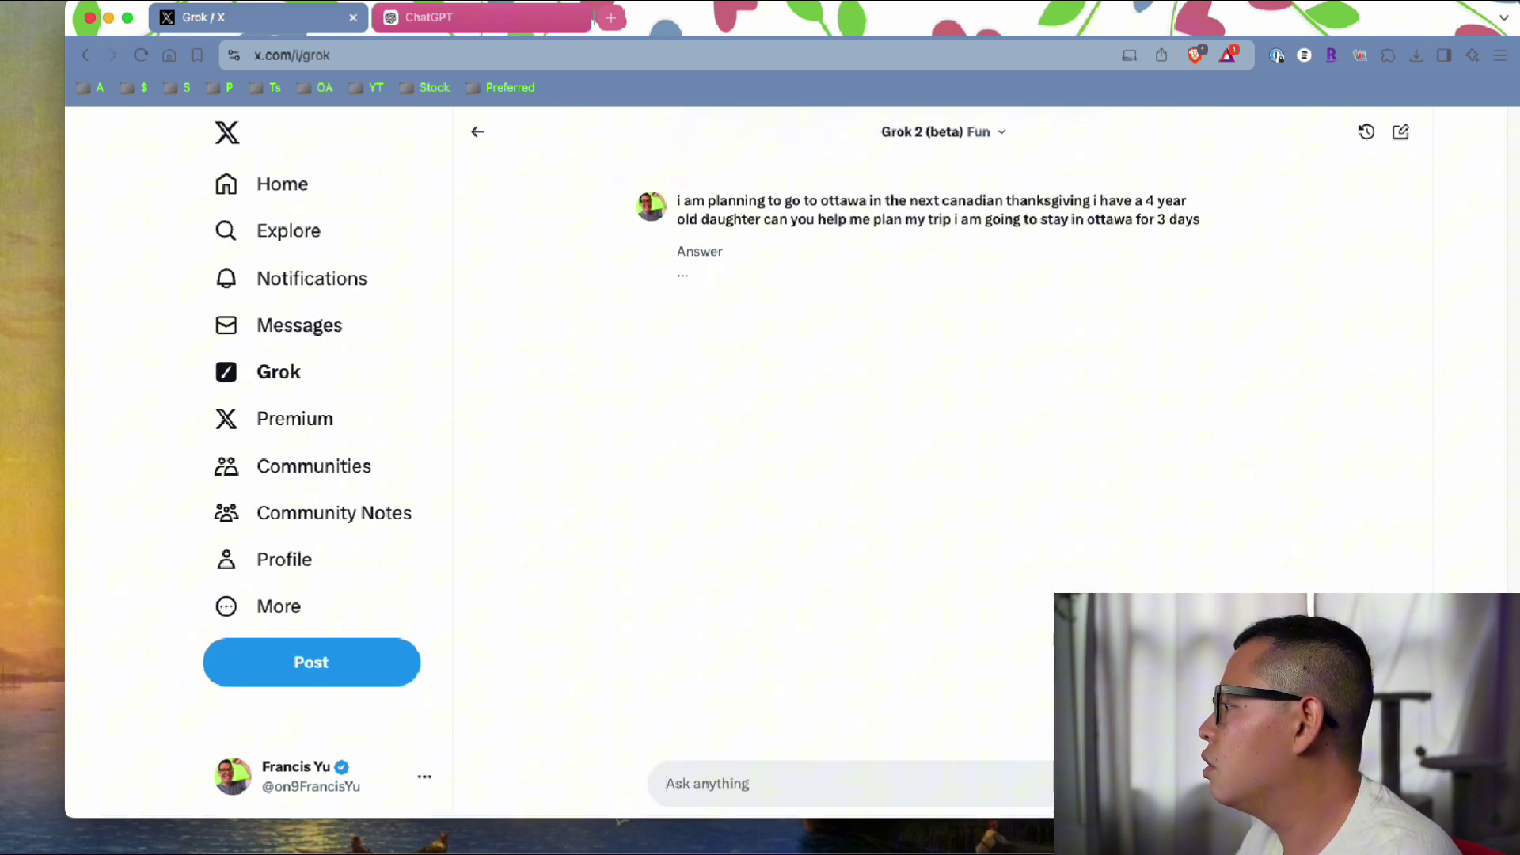
# Step: Send the trip prompt to ChatGPT and review Day 1: morning plan, Museum of Nature, ByWard Market
pyautogui.click(586, 17)
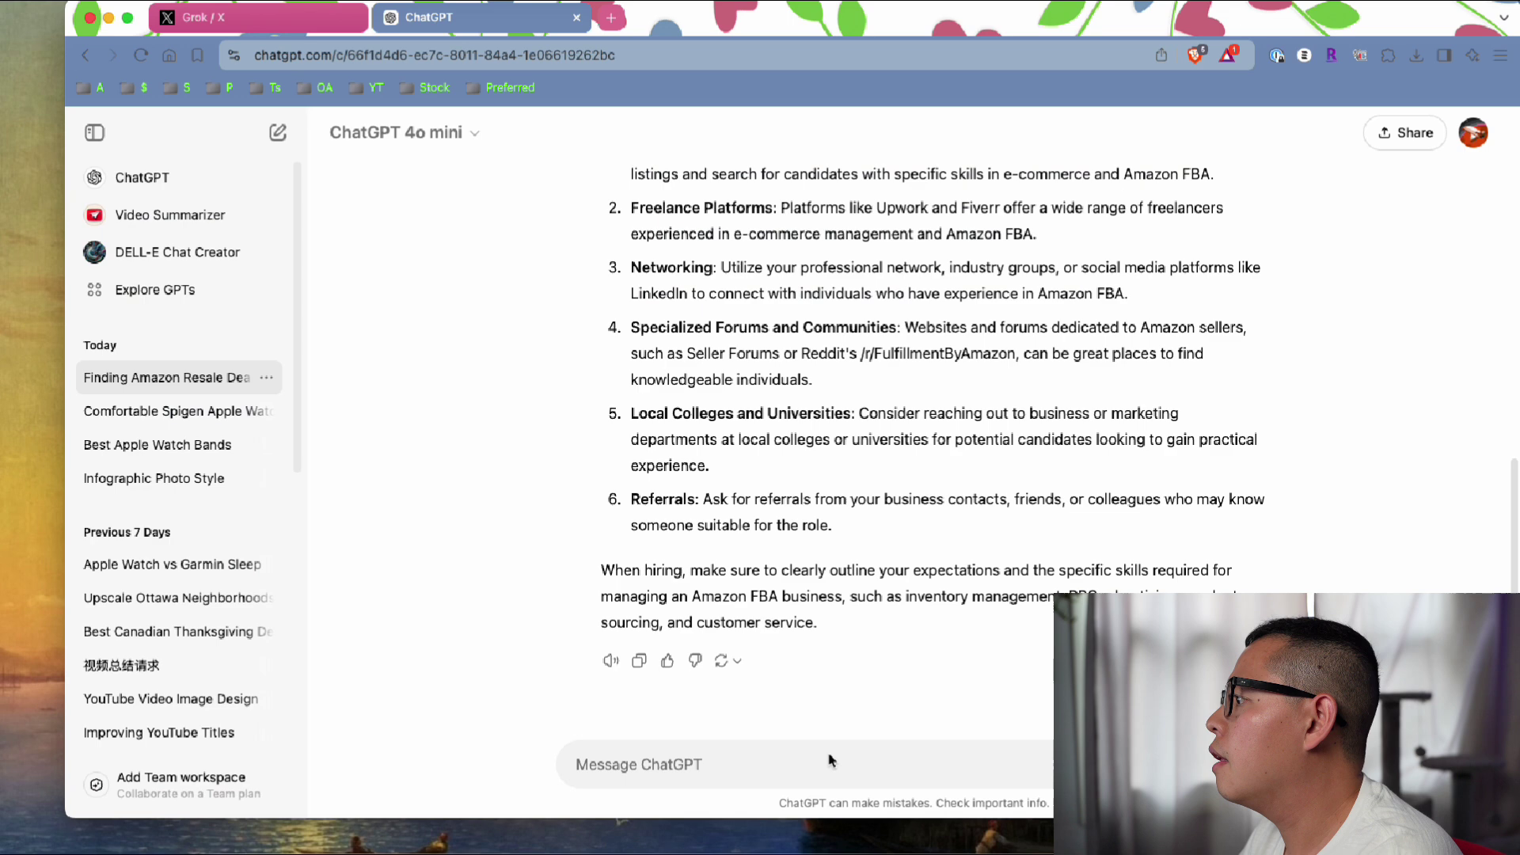
pyautogui.write('i am planning to go to ottawa in the next canadian thanksgiving i have a 4 year old daughter can you help me plan my trip i am going to stay in ottawa for 3 days')
pyautogui.press('Return')
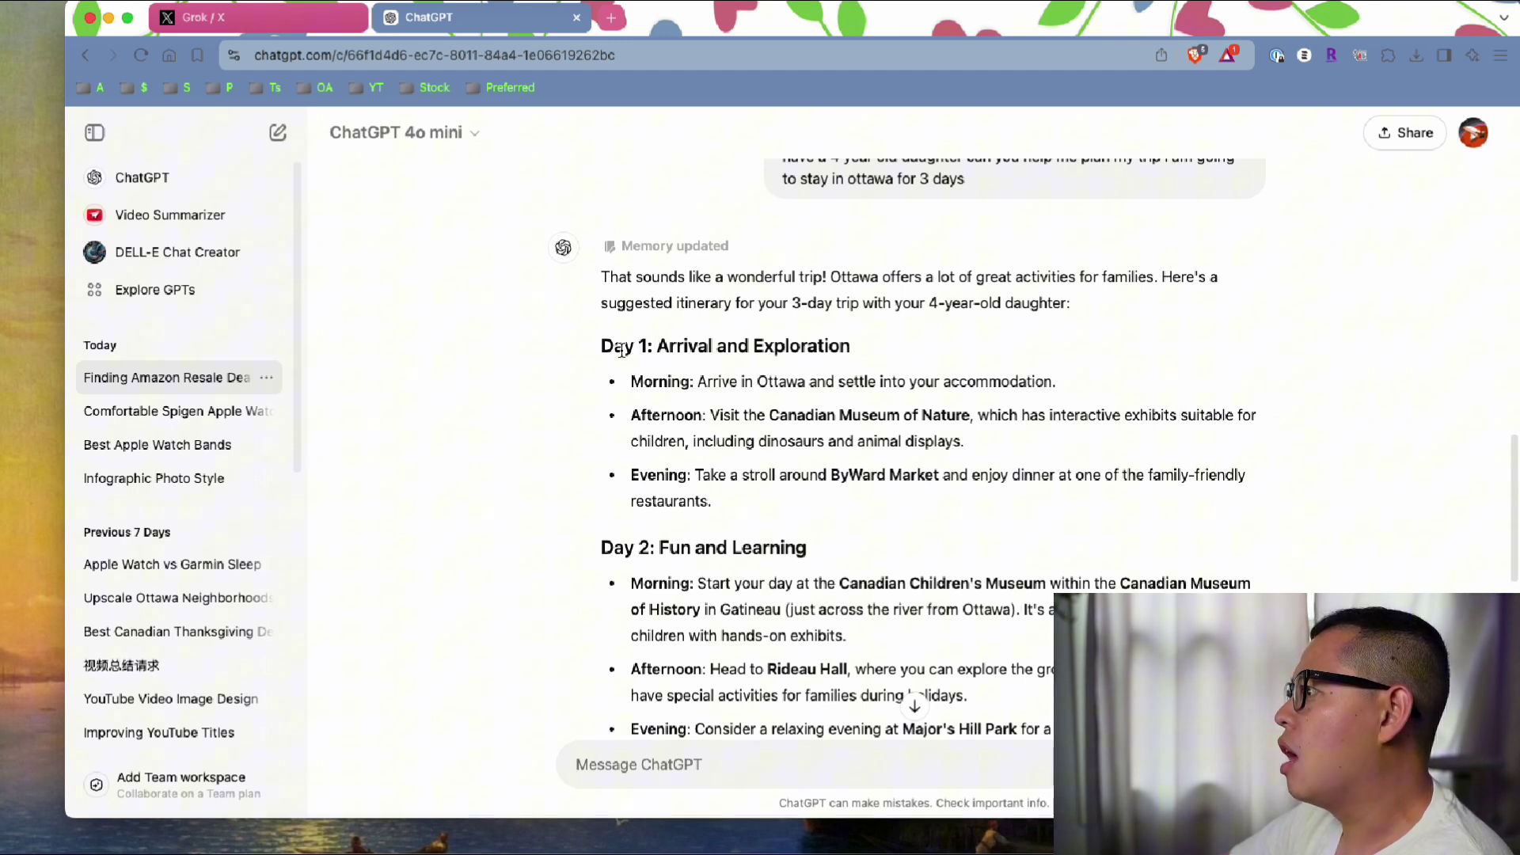
pyautogui.moveTo(622, 349); pyautogui.dragTo(1060, 388)
pyautogui.click(716, 416)
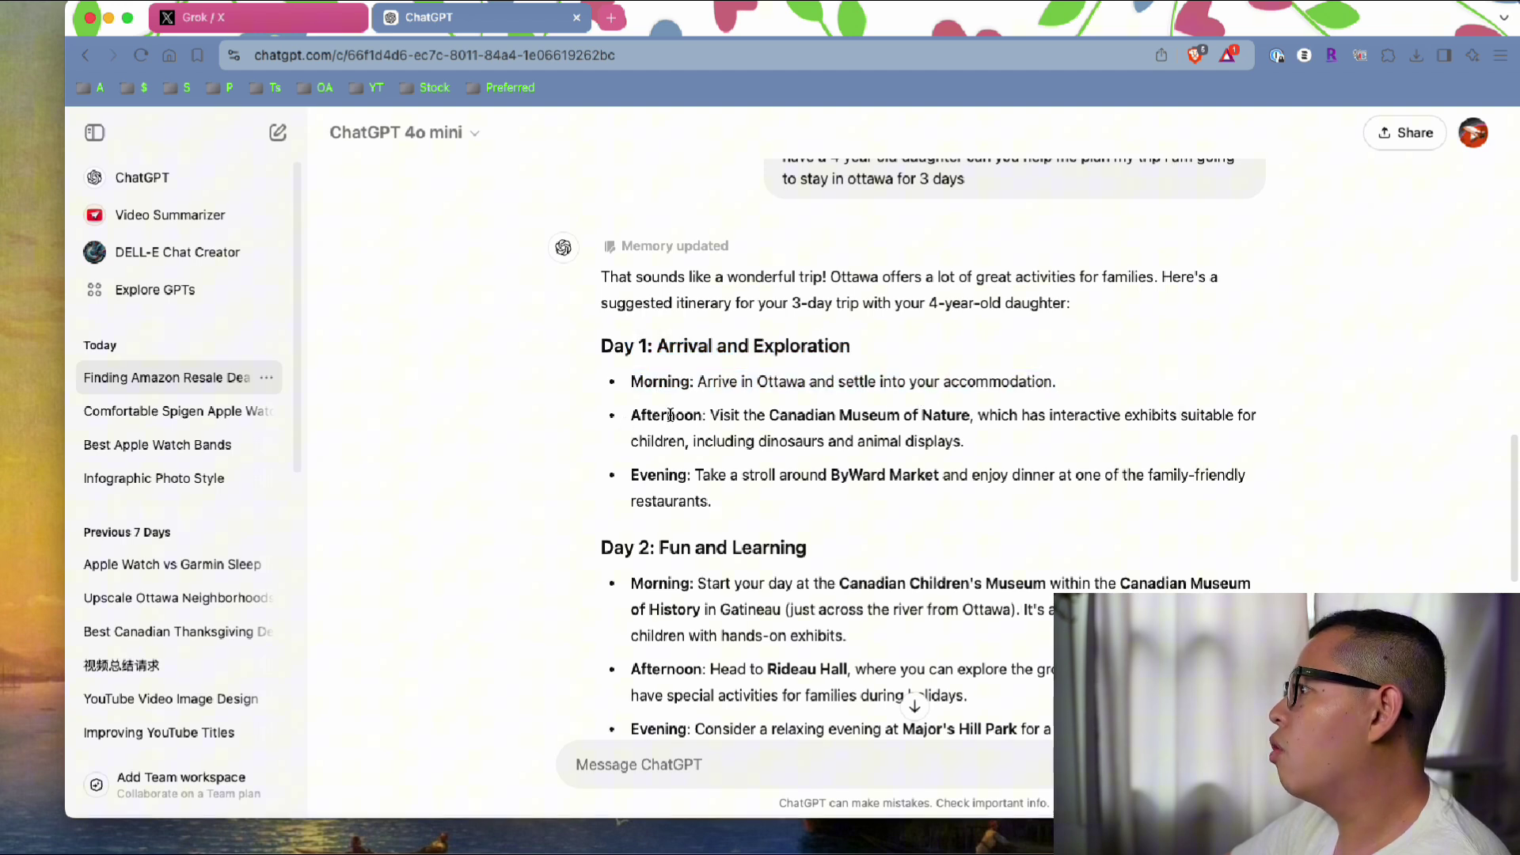
pyautogui.moveTo(669, 417); pyautogui.dragTo(1081, 443)
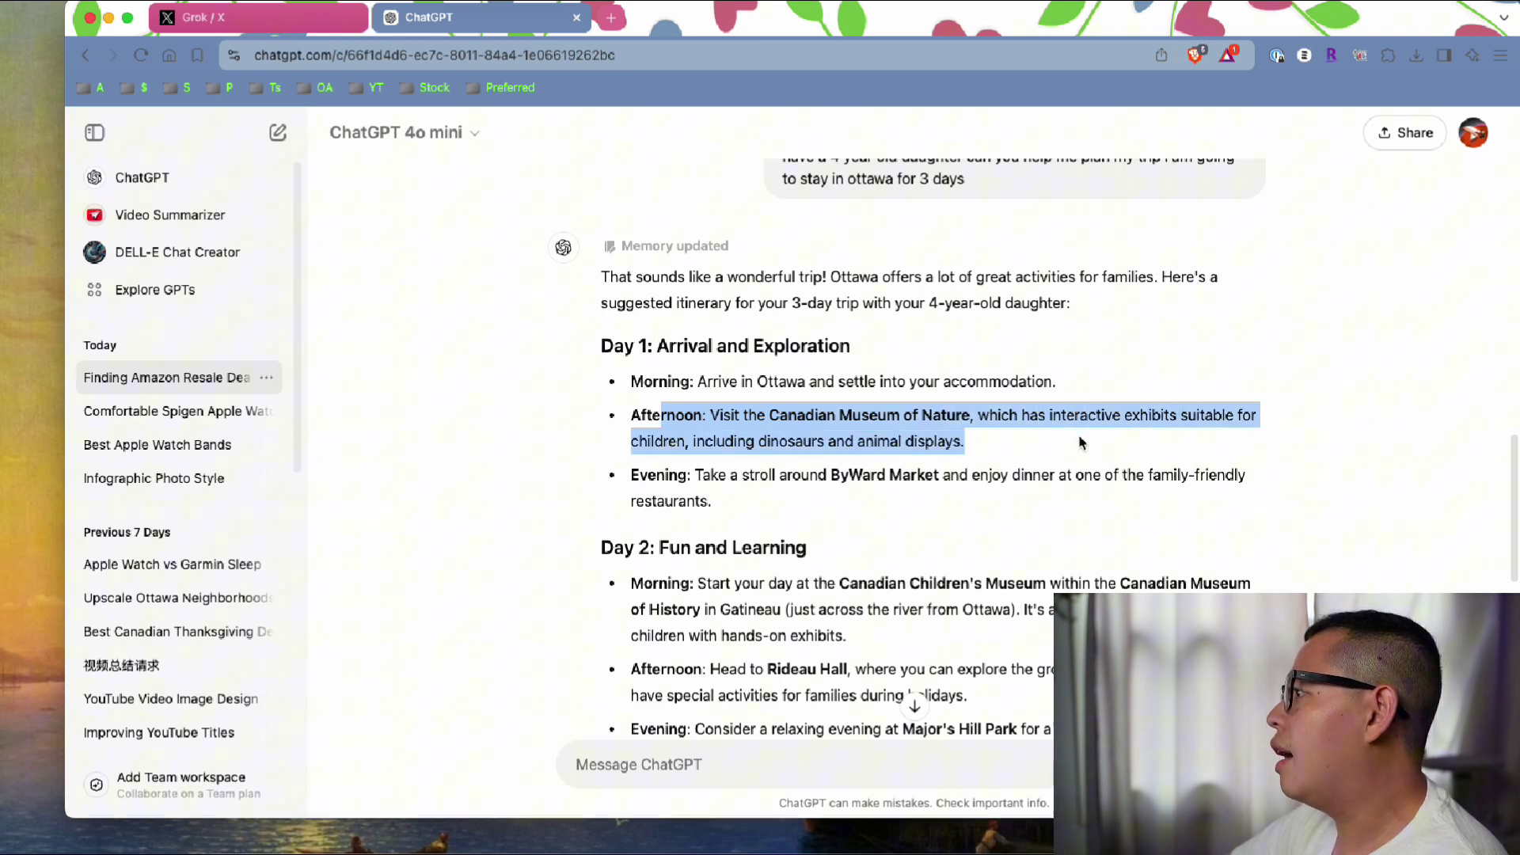
pyautogui.click(1021, 456)
pyautogui.moveTo(727, 477); pyautogui.dragTo(1136, 509)
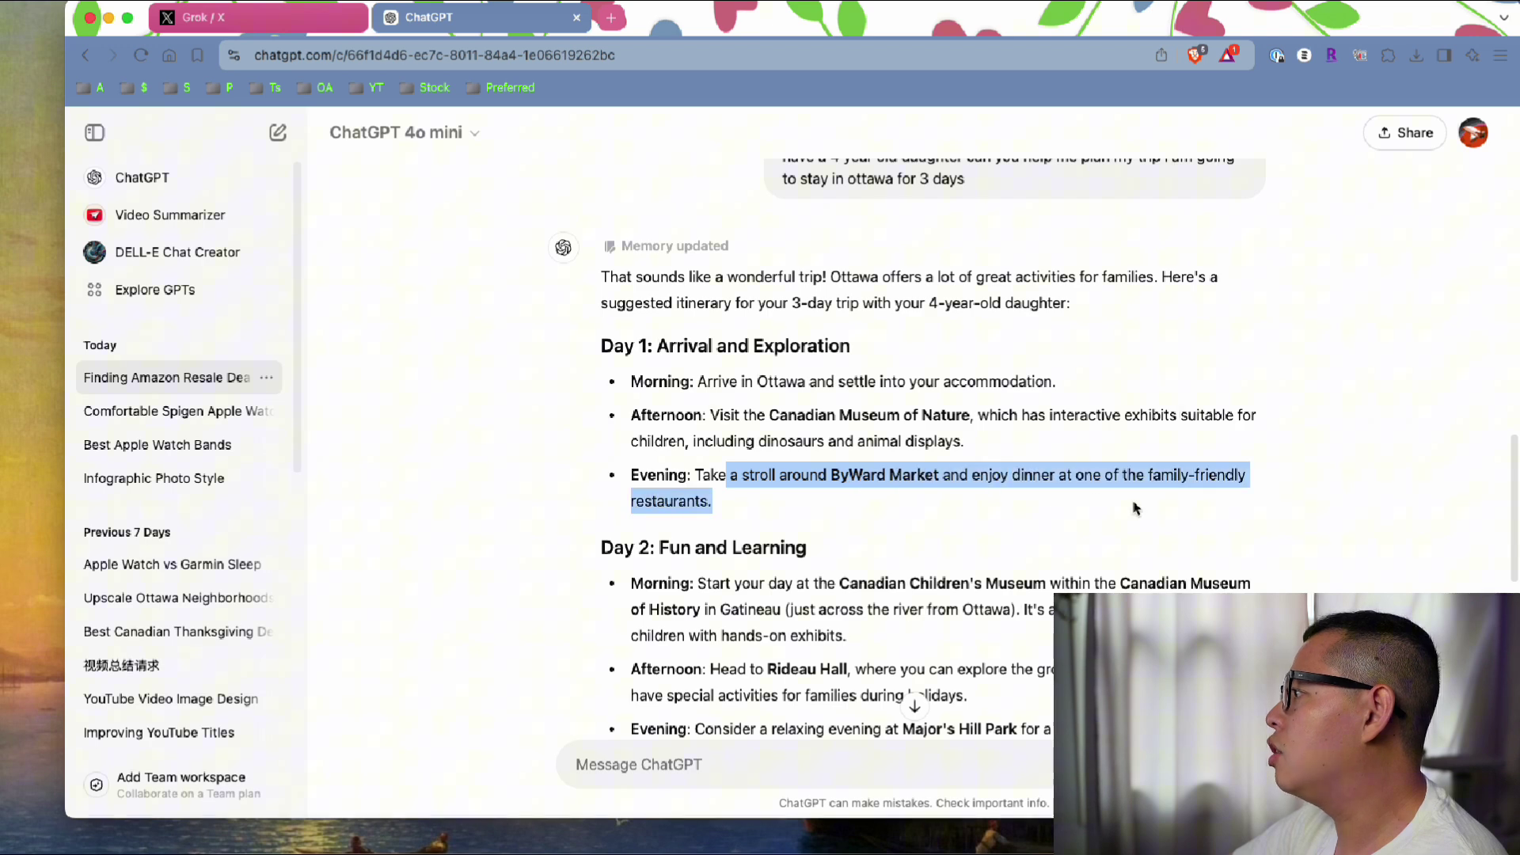
pyautogui.click(1152, 504)
# Step: Read Day 2 through the travel tips, then begin a follow-up 'can you help me check all the'
pyautogui.scroll(-1, 1156, 502)
pyautogui.scroll(-1, 1156, 502)
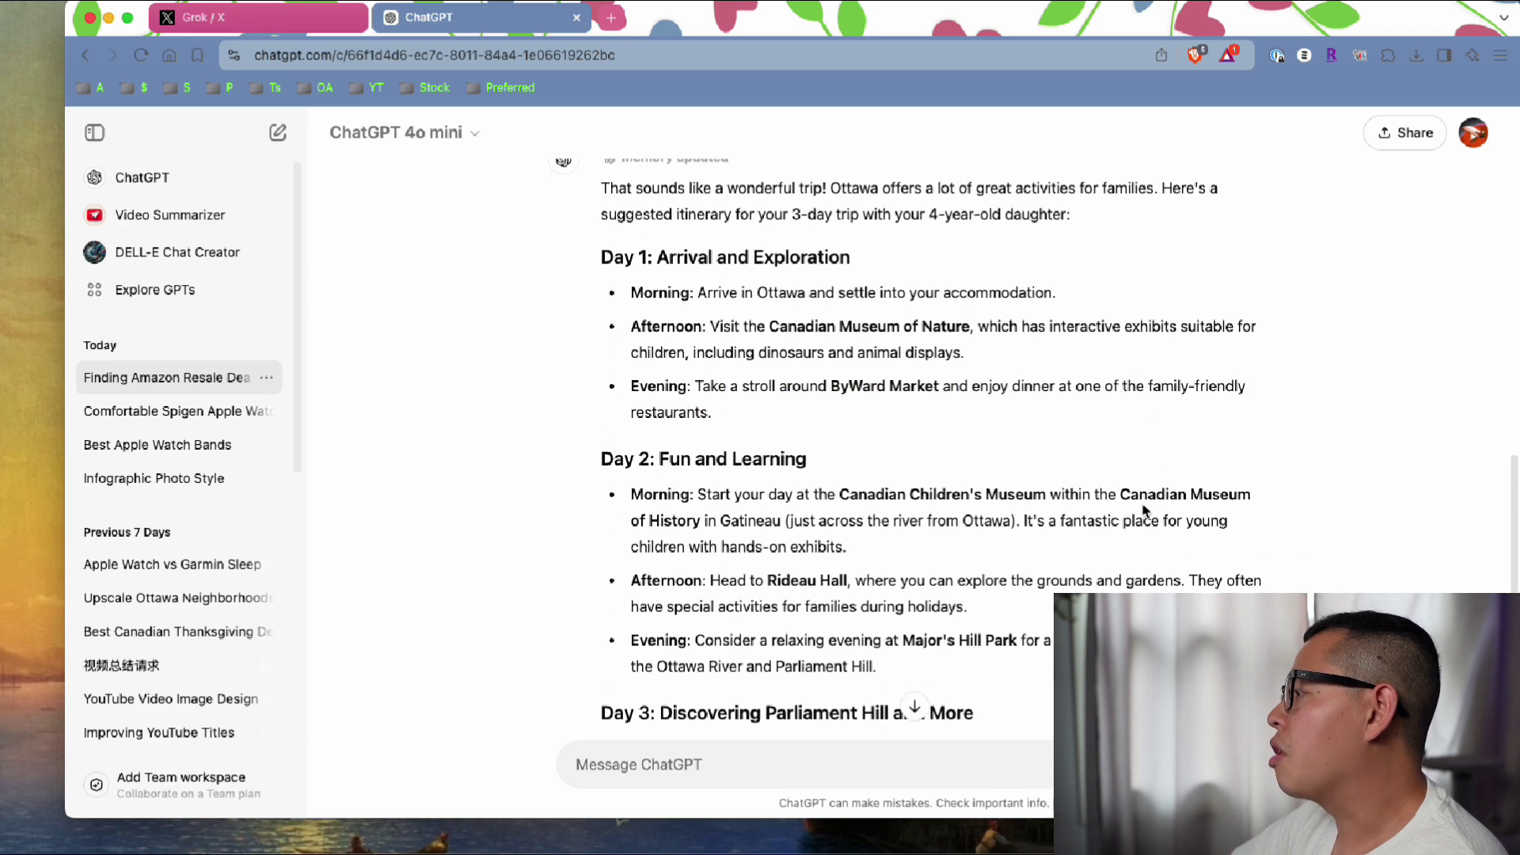
pyautogui.scroll(-1, 782, 487)
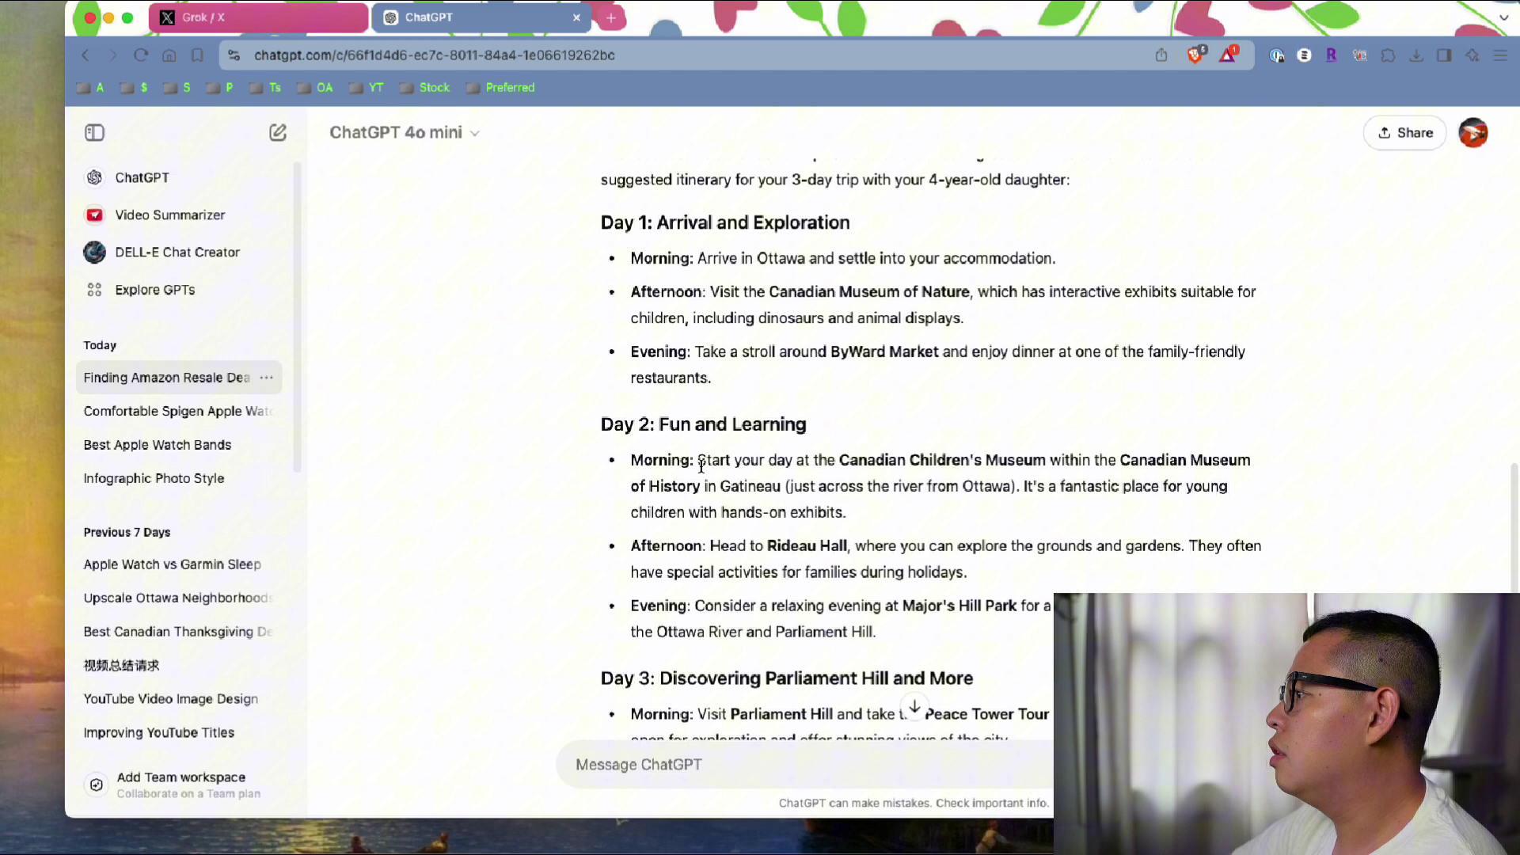
pyautogui.moveTo(693, 461); pyautogui.dragTo(1154, 516)
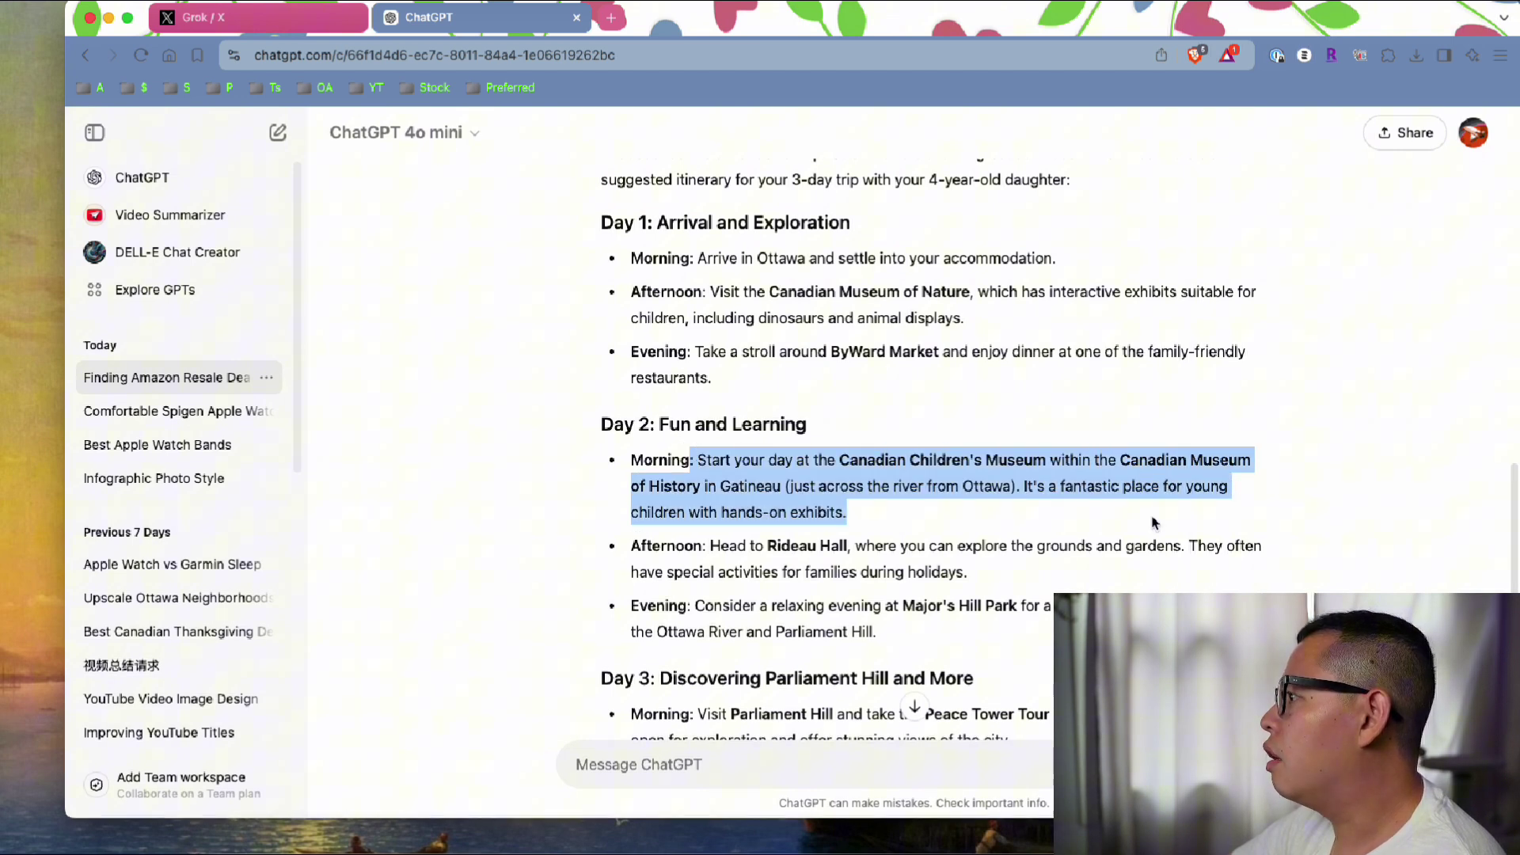
pyautogui.click(1154, 519)
pyautogui.scroll(-3, 1152, 541)
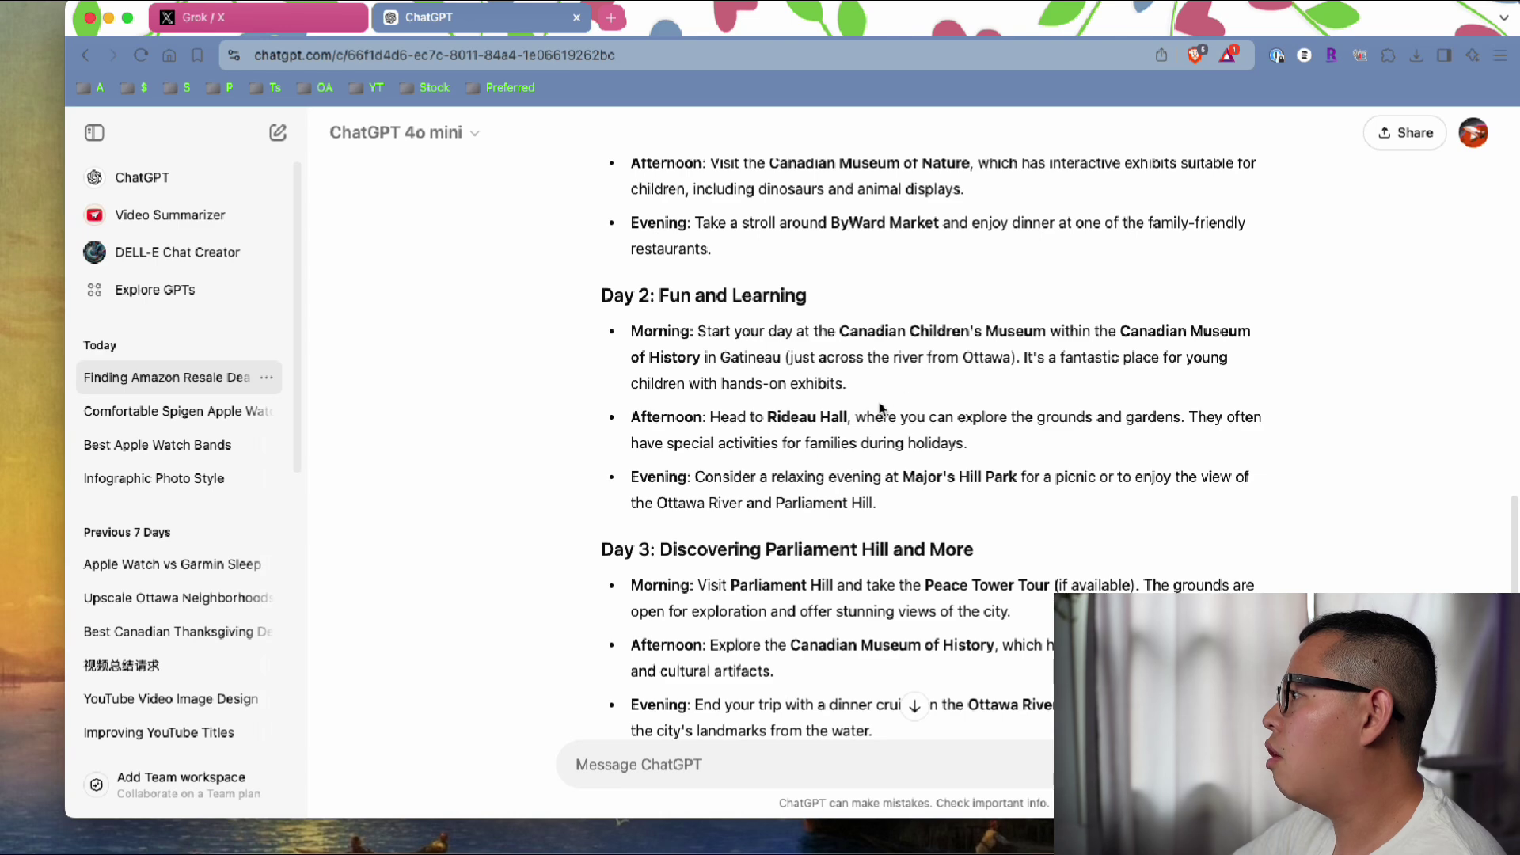
pyautogui.scroll(-3, 698, 529)
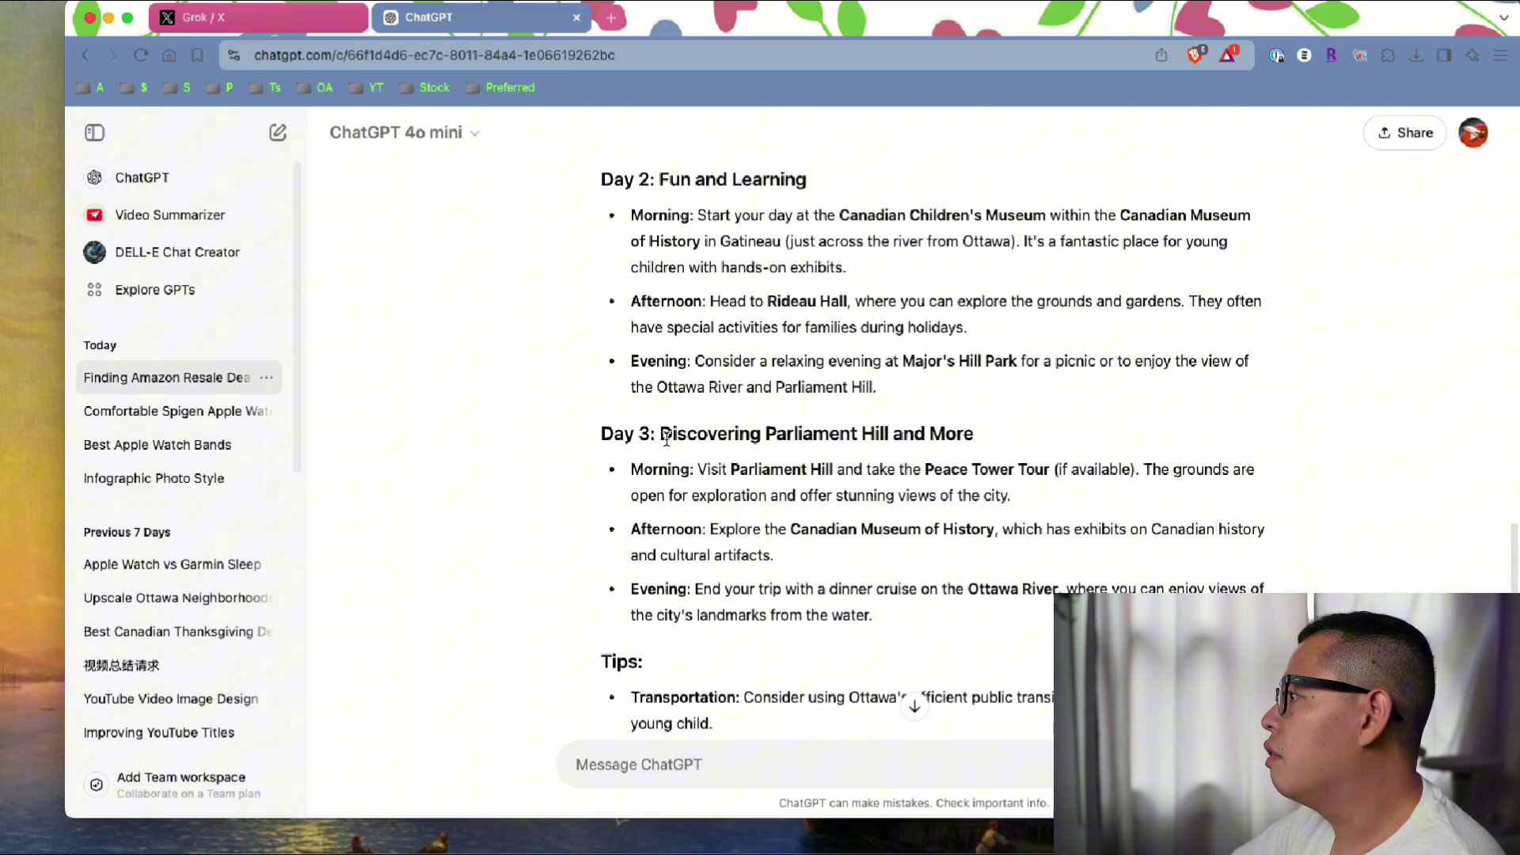
pyautogui.scroll(-6, 684, 489)
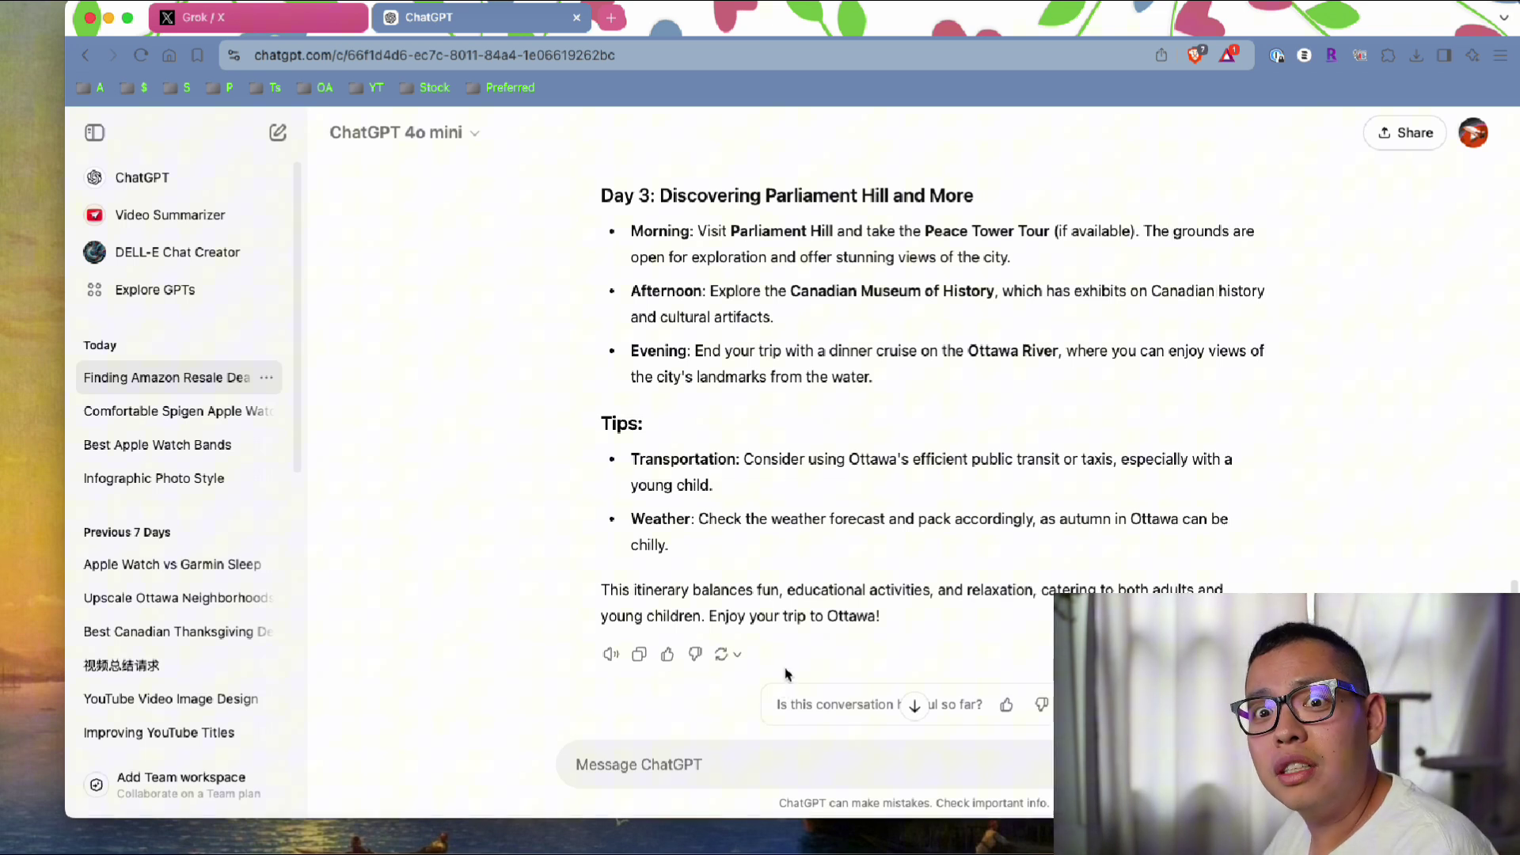
pyautogui.click(818, 786)
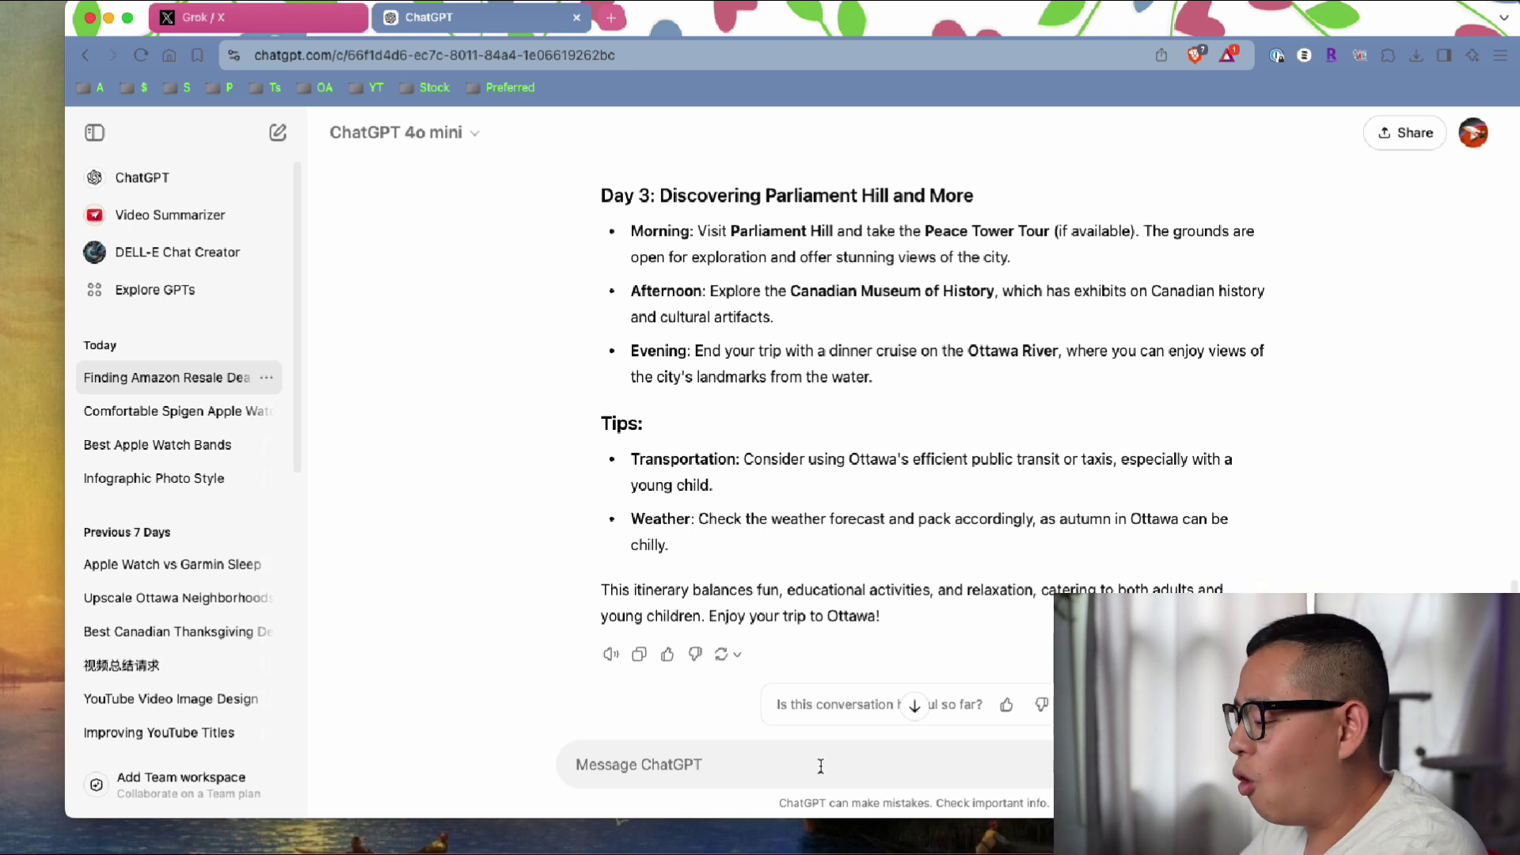
pyautogui.write('can you help')
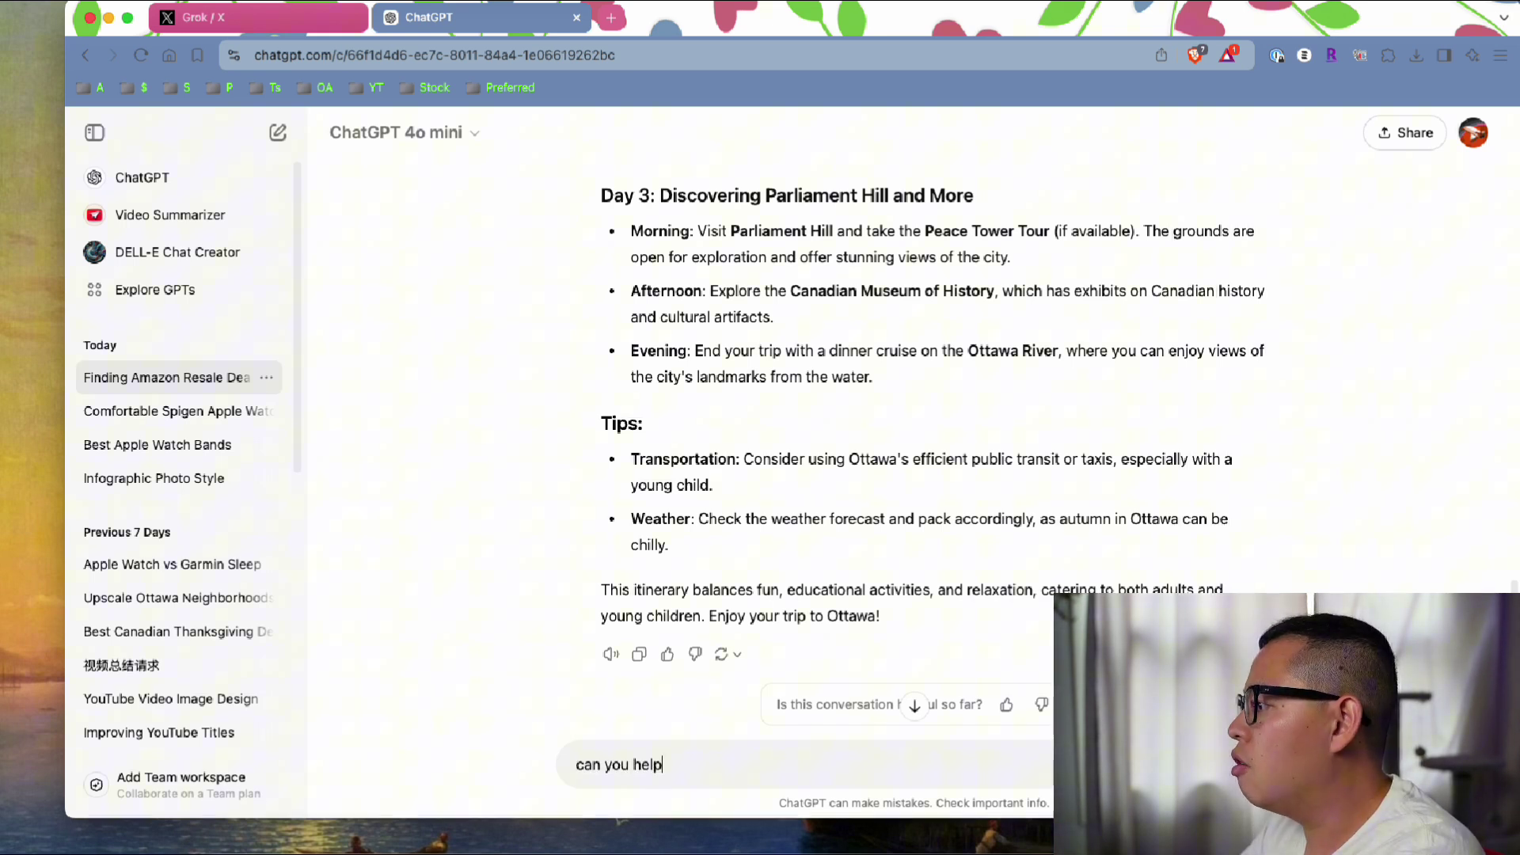
pyautogui.write(' me check ')
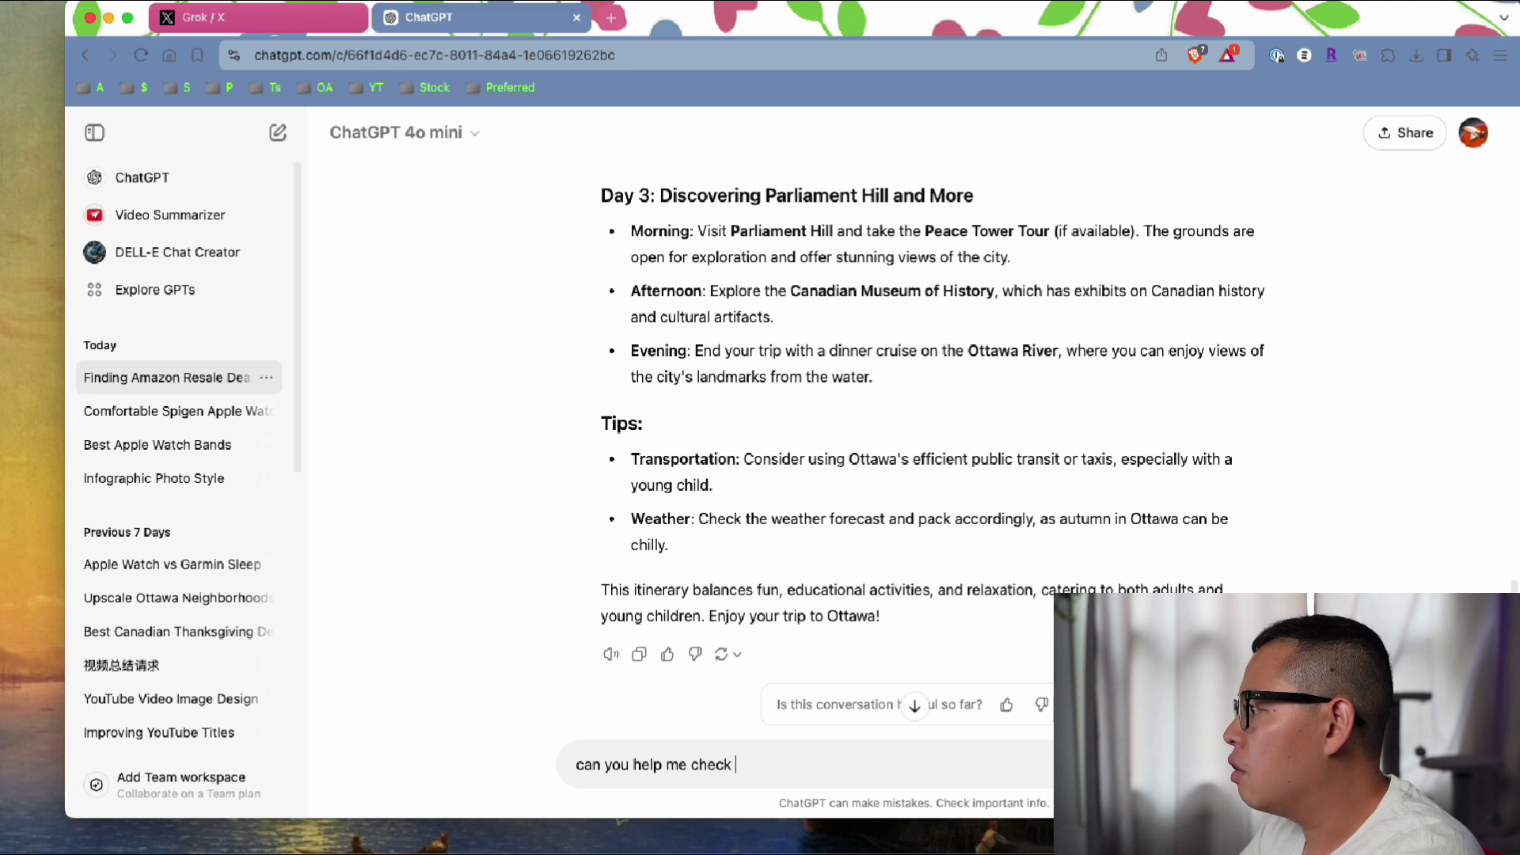
pyautogui.write('all teh')
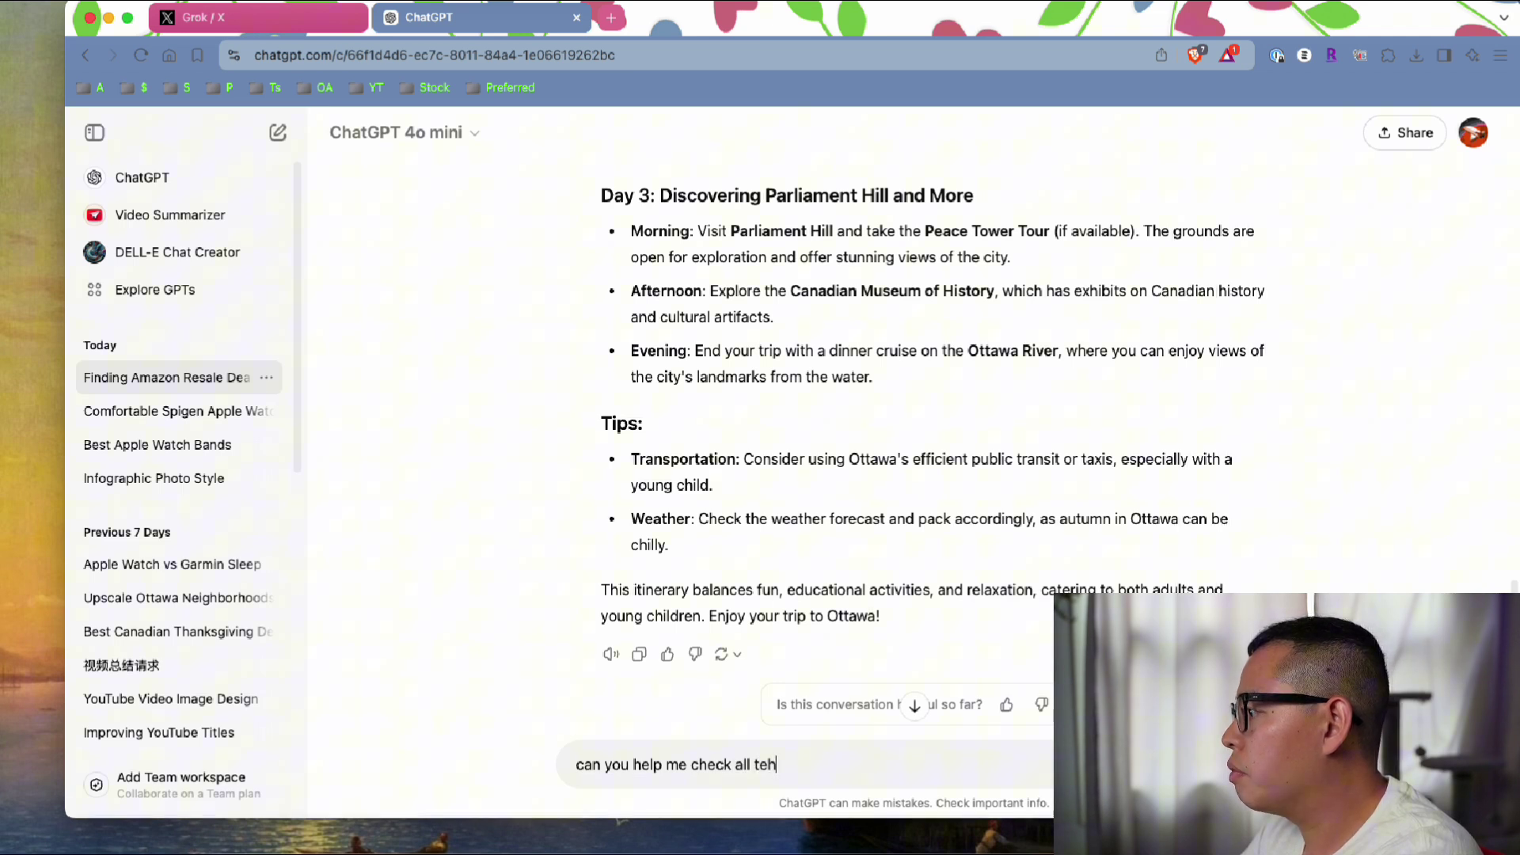
# Step: Finish and send the follow-up asking whether the sites to visit will be open on Thanksgiving
pyautogui.press('BackSpace')
pyautogui.press('BackSpace')
pyautogui.write('he site')
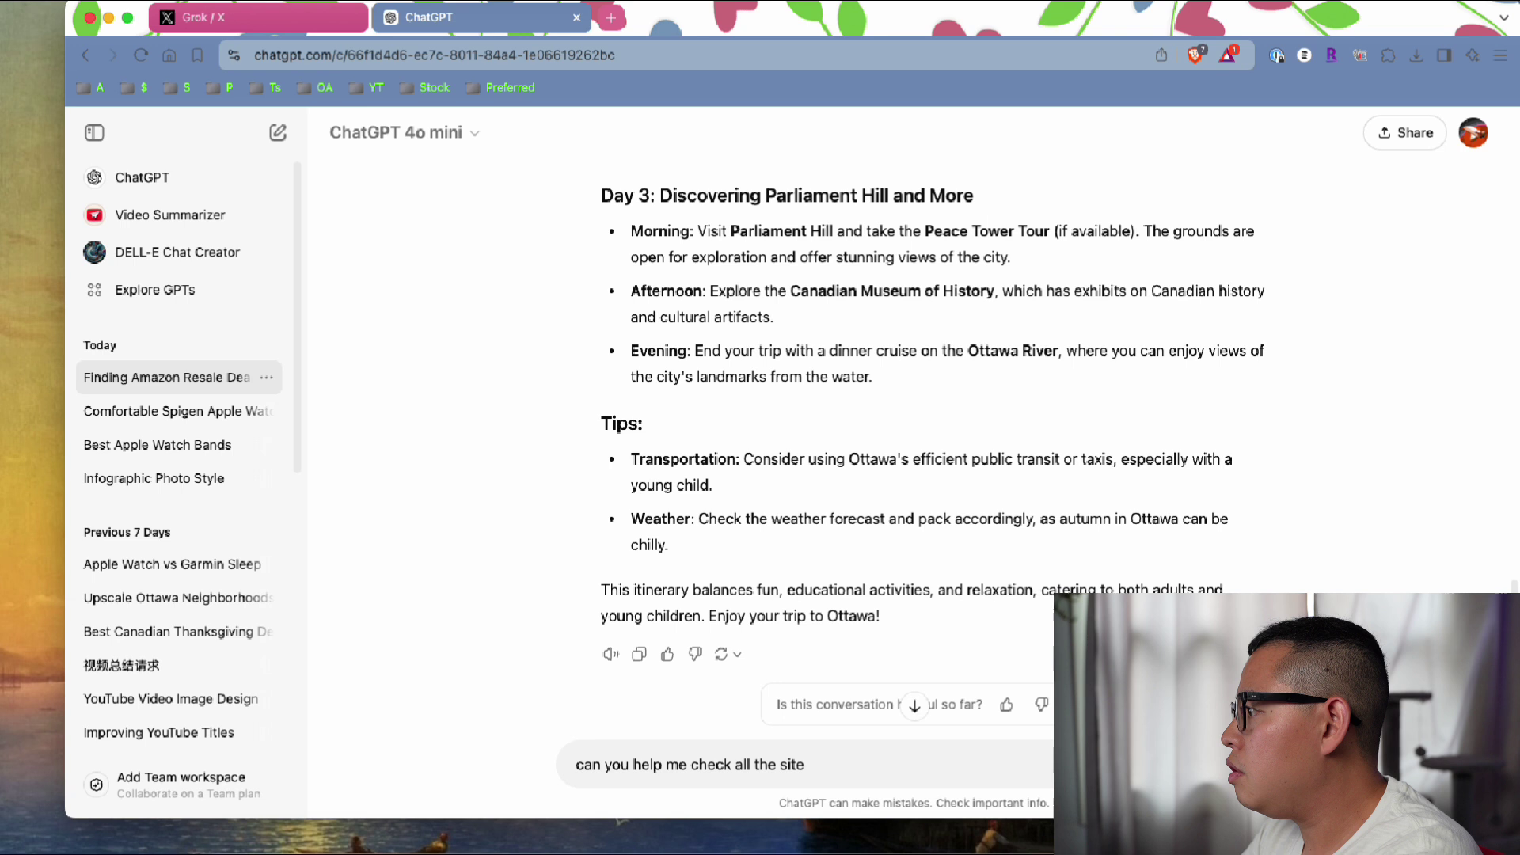
pyautogui.write('s')
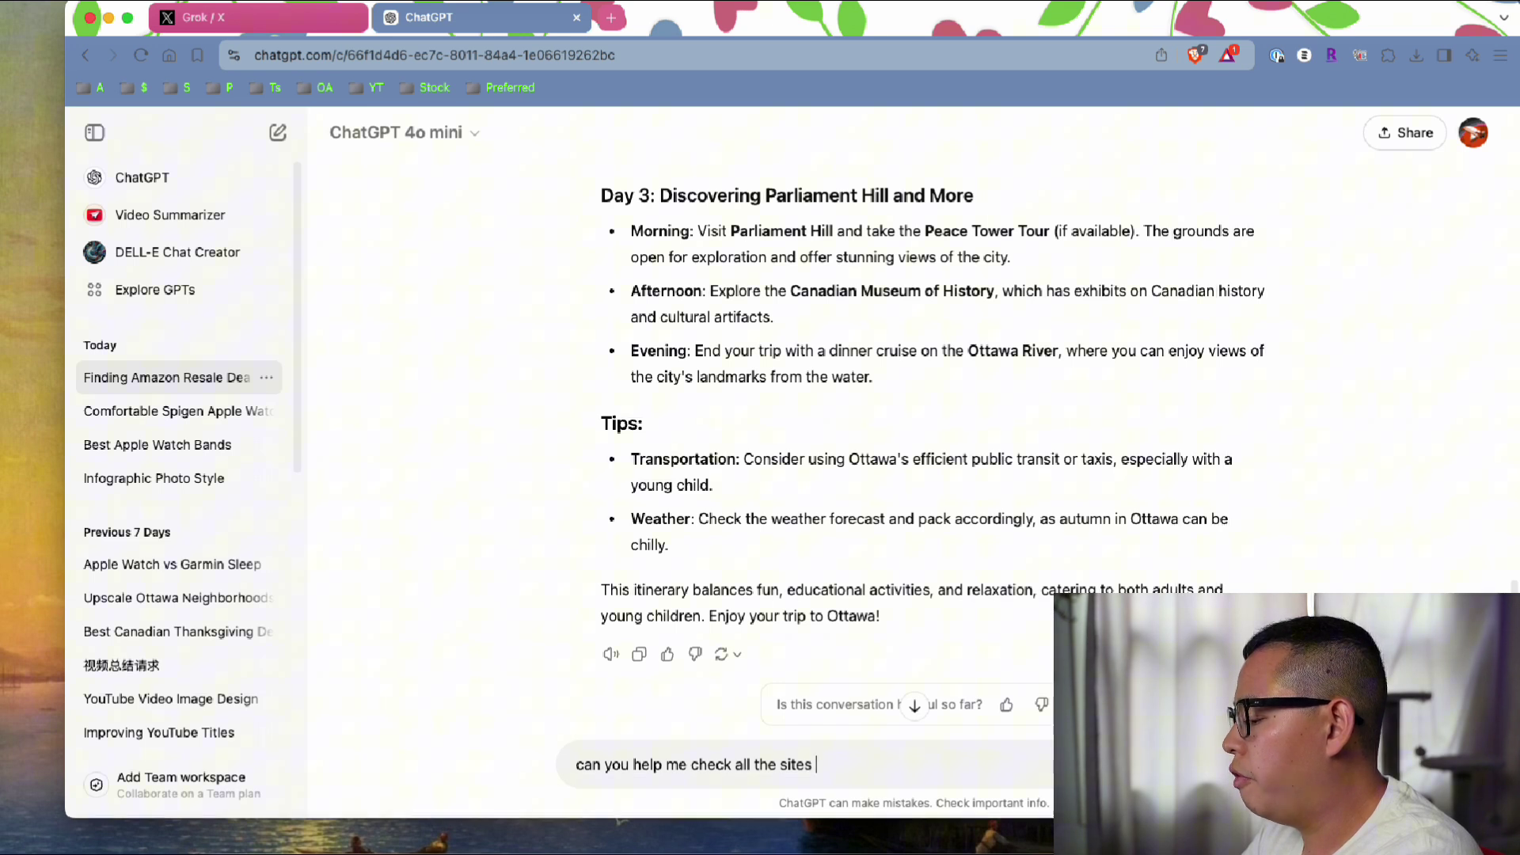
pyautogui.write(' for visit will')
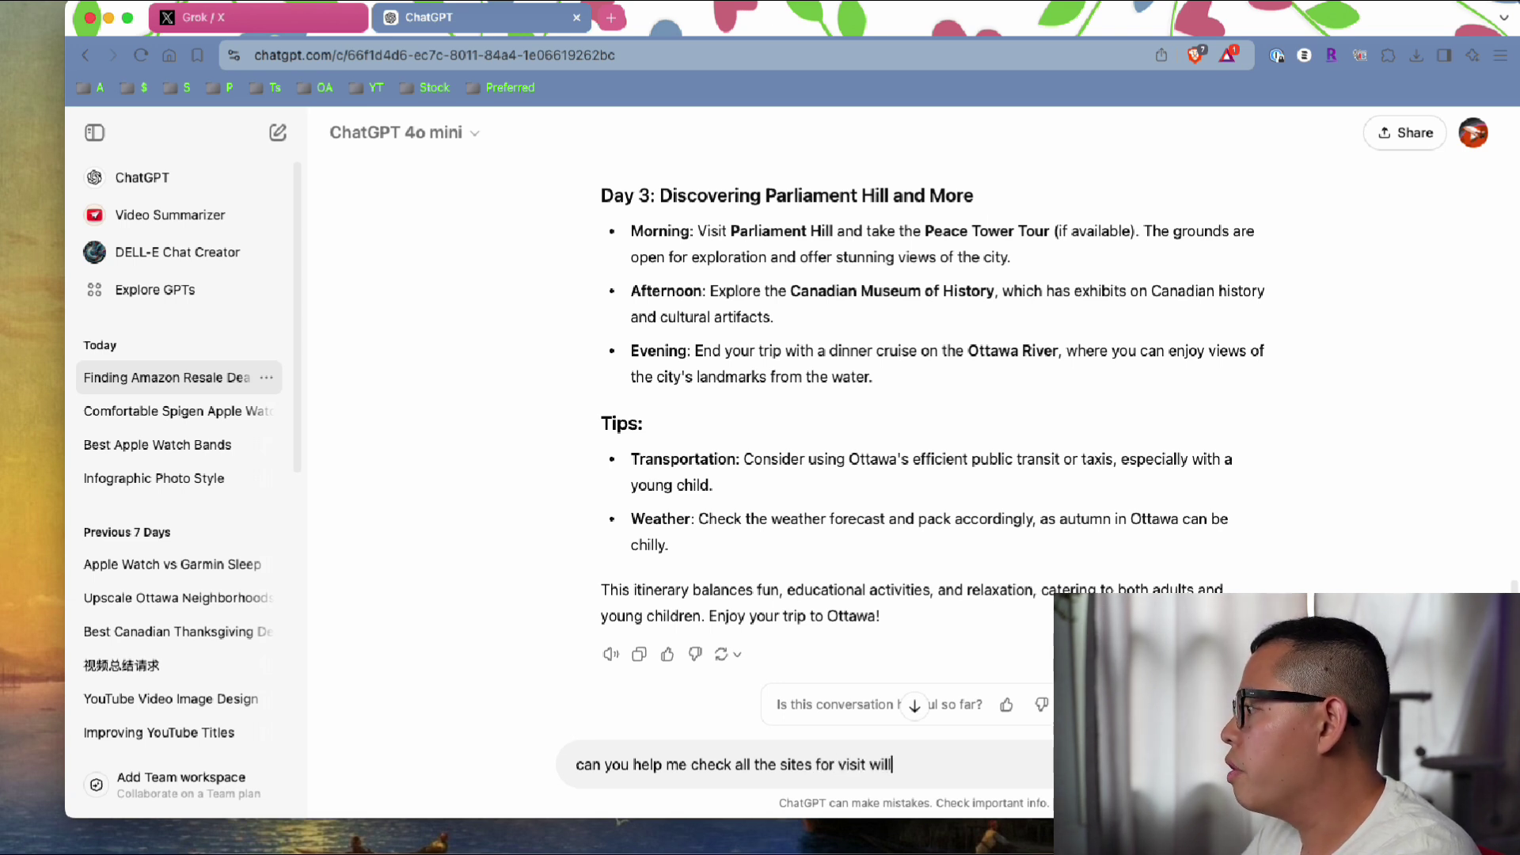
pyautogui.write(' be oep')
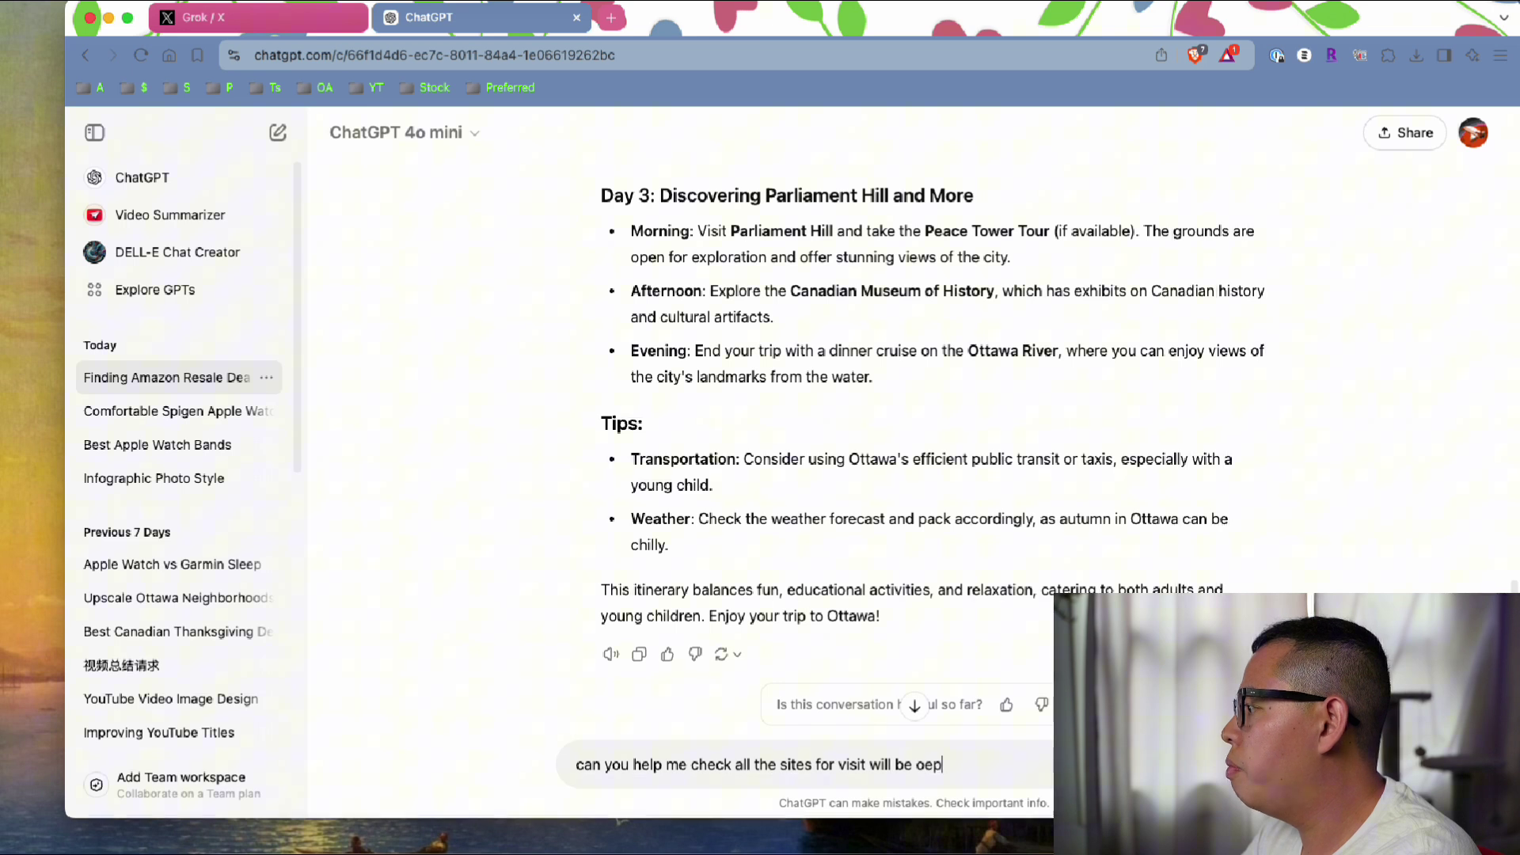
pyautogui.write('n')
pyautogui.press('BackSpace')
pyautogui.press('BackSpace')
pyautogui.press('BackSpace')
pyautogui.write('pend on')
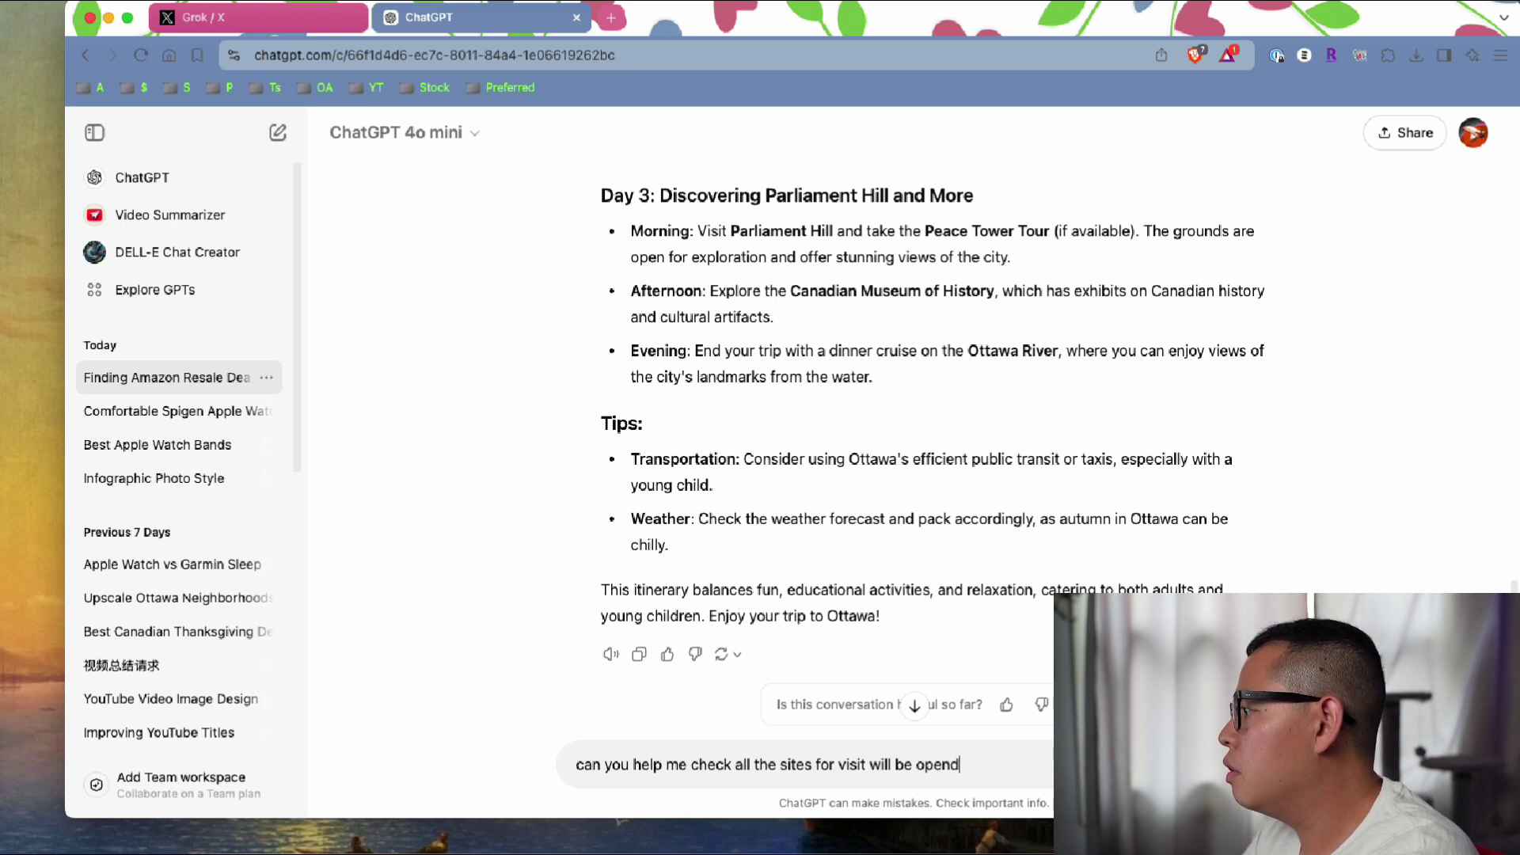
pyautogui.press('BackSpace')
pyautogui.press('BackSpace')
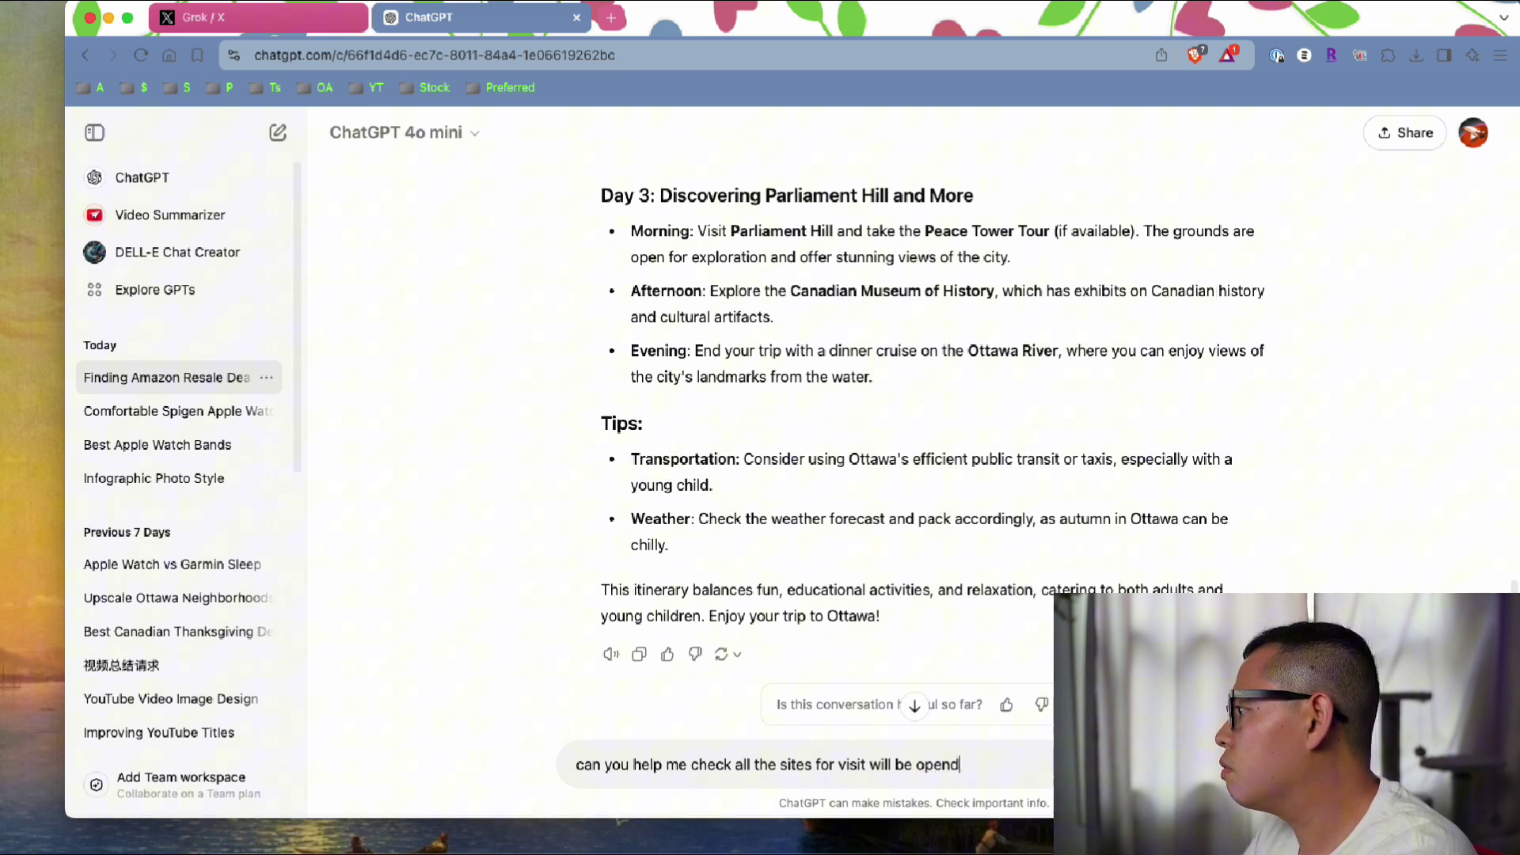
pyautogui.write('on thanks')
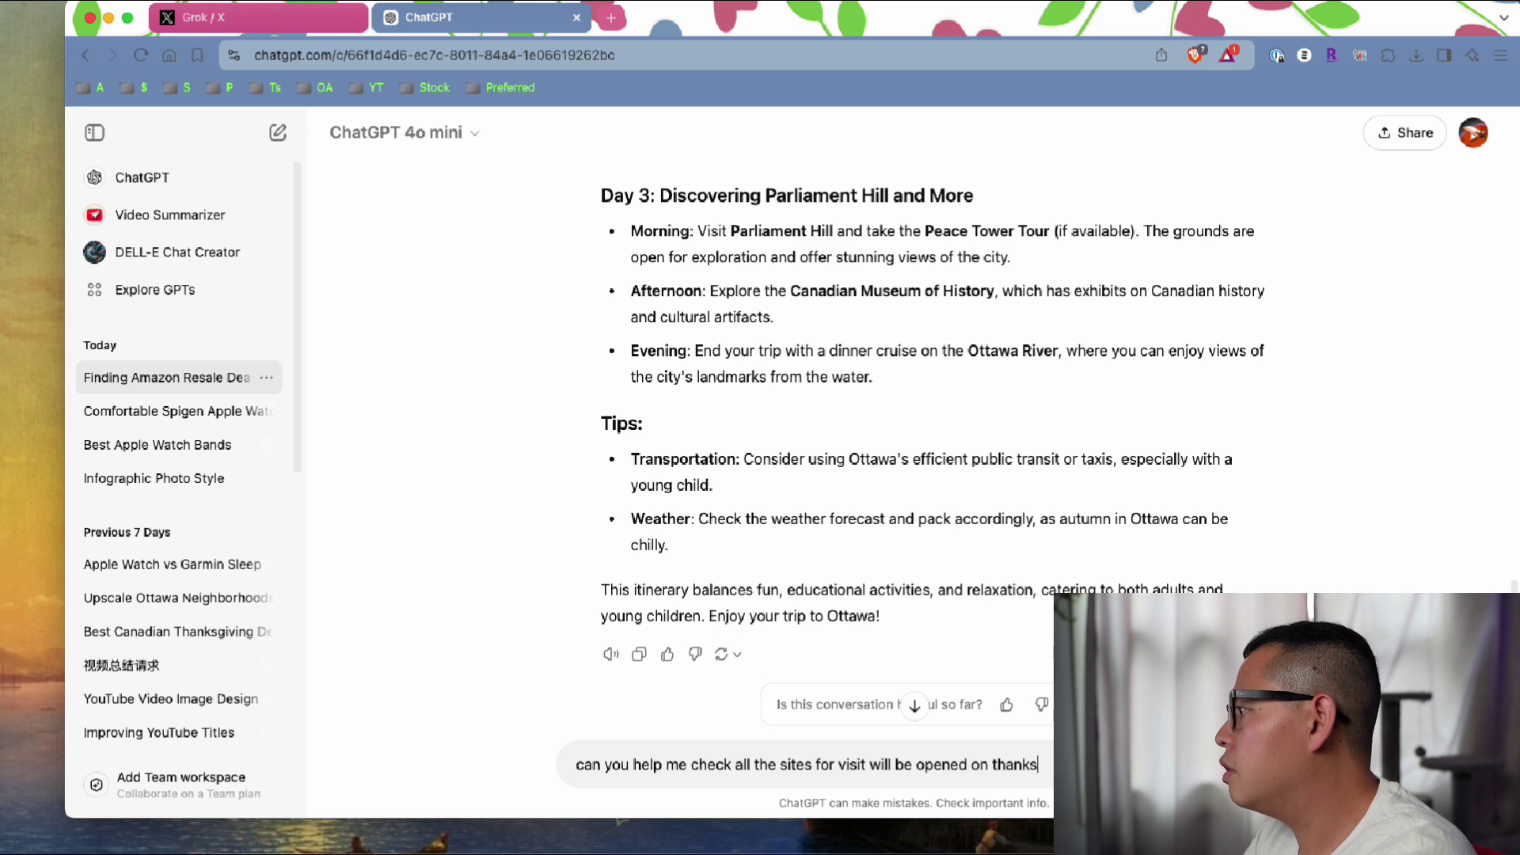
pyautogui.write('vi')
pyautogui.write('giv')
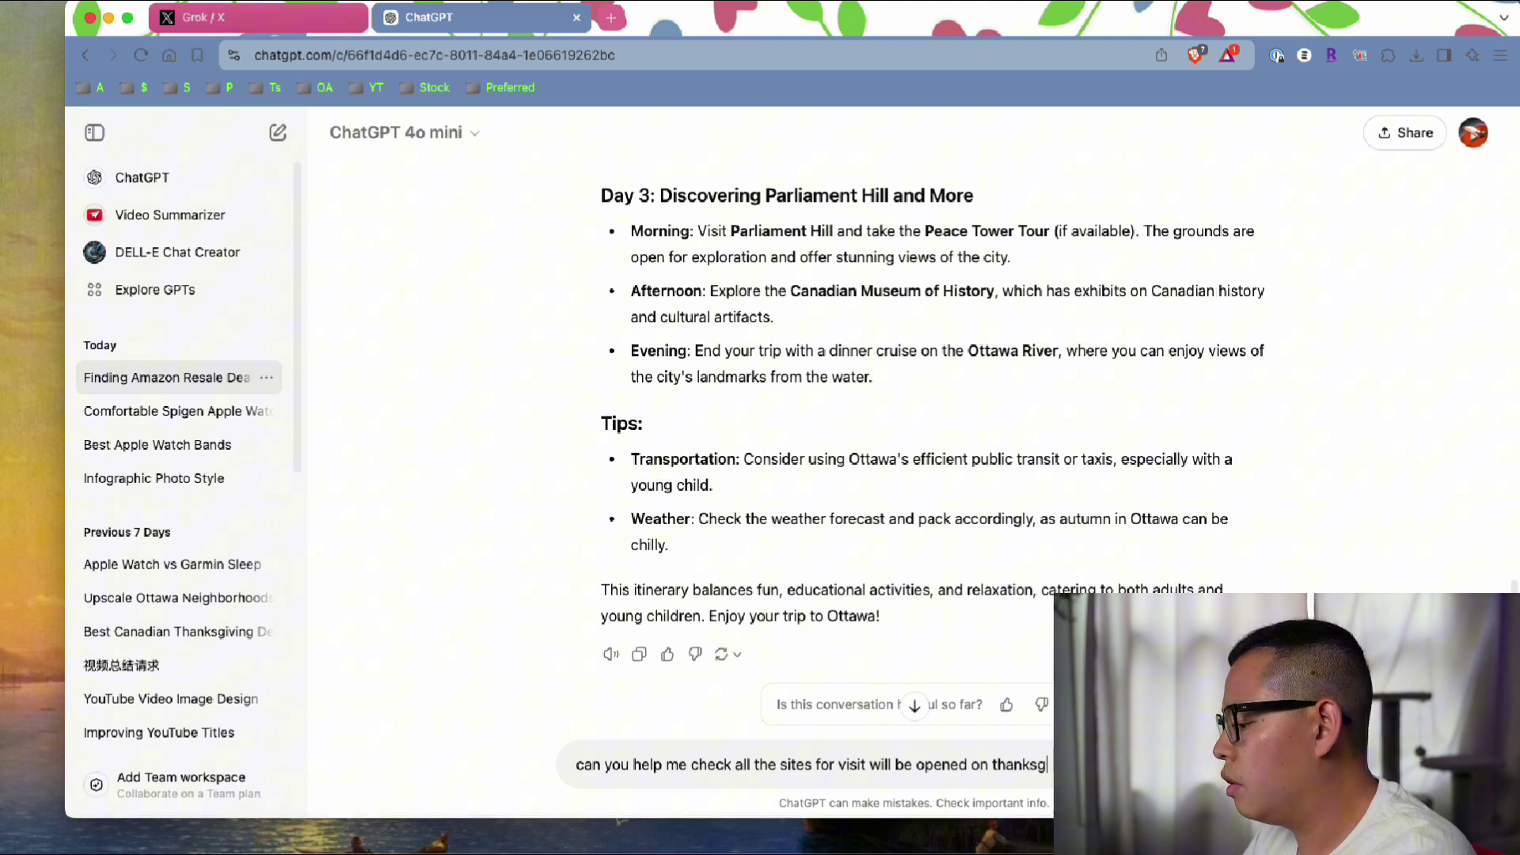
pyautogui.press('super+a')
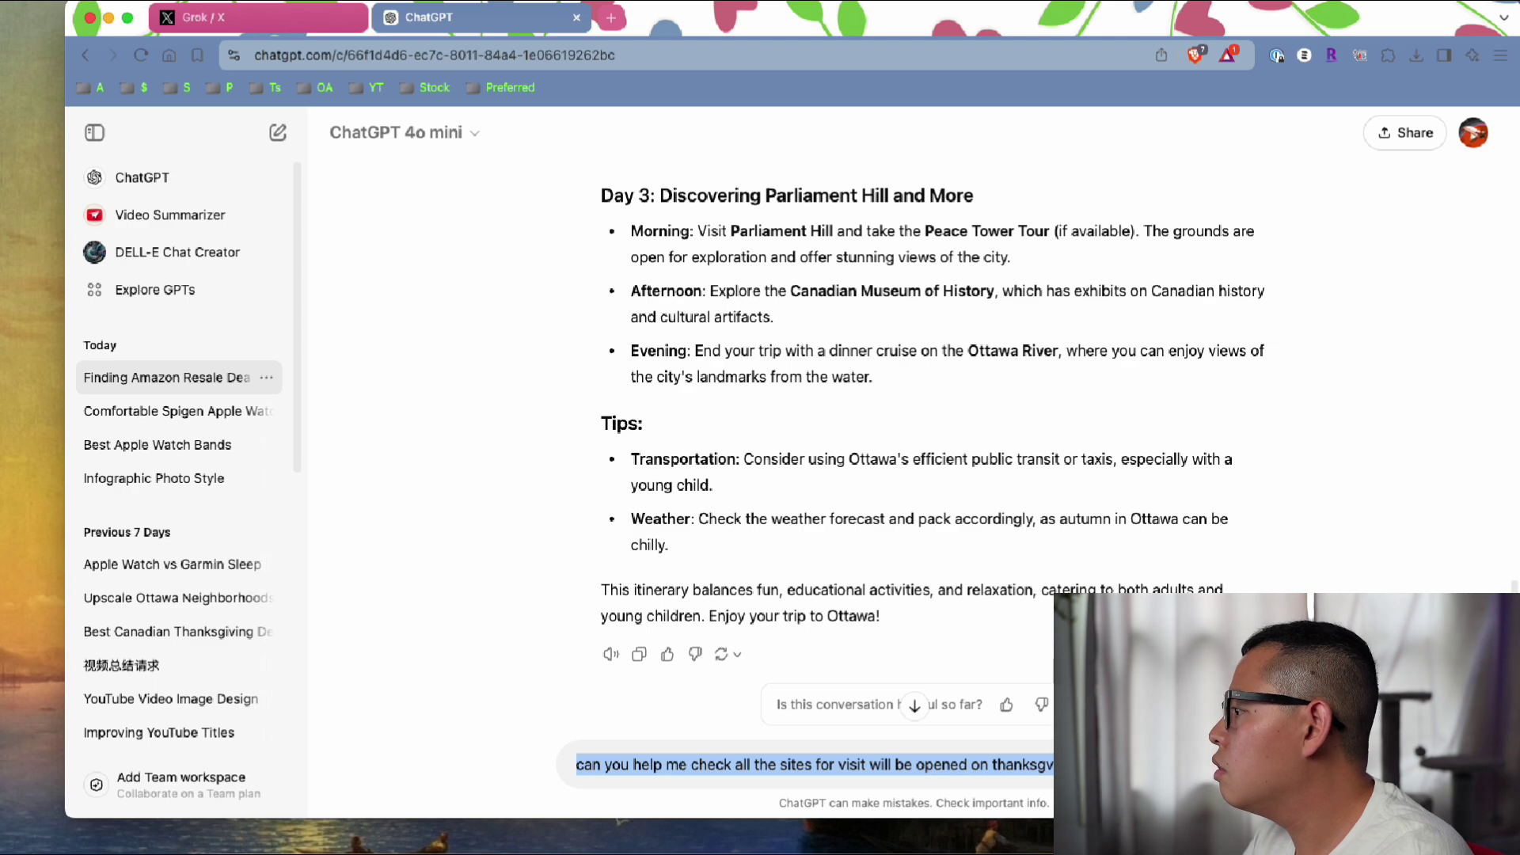
pyautogui.press('Return')
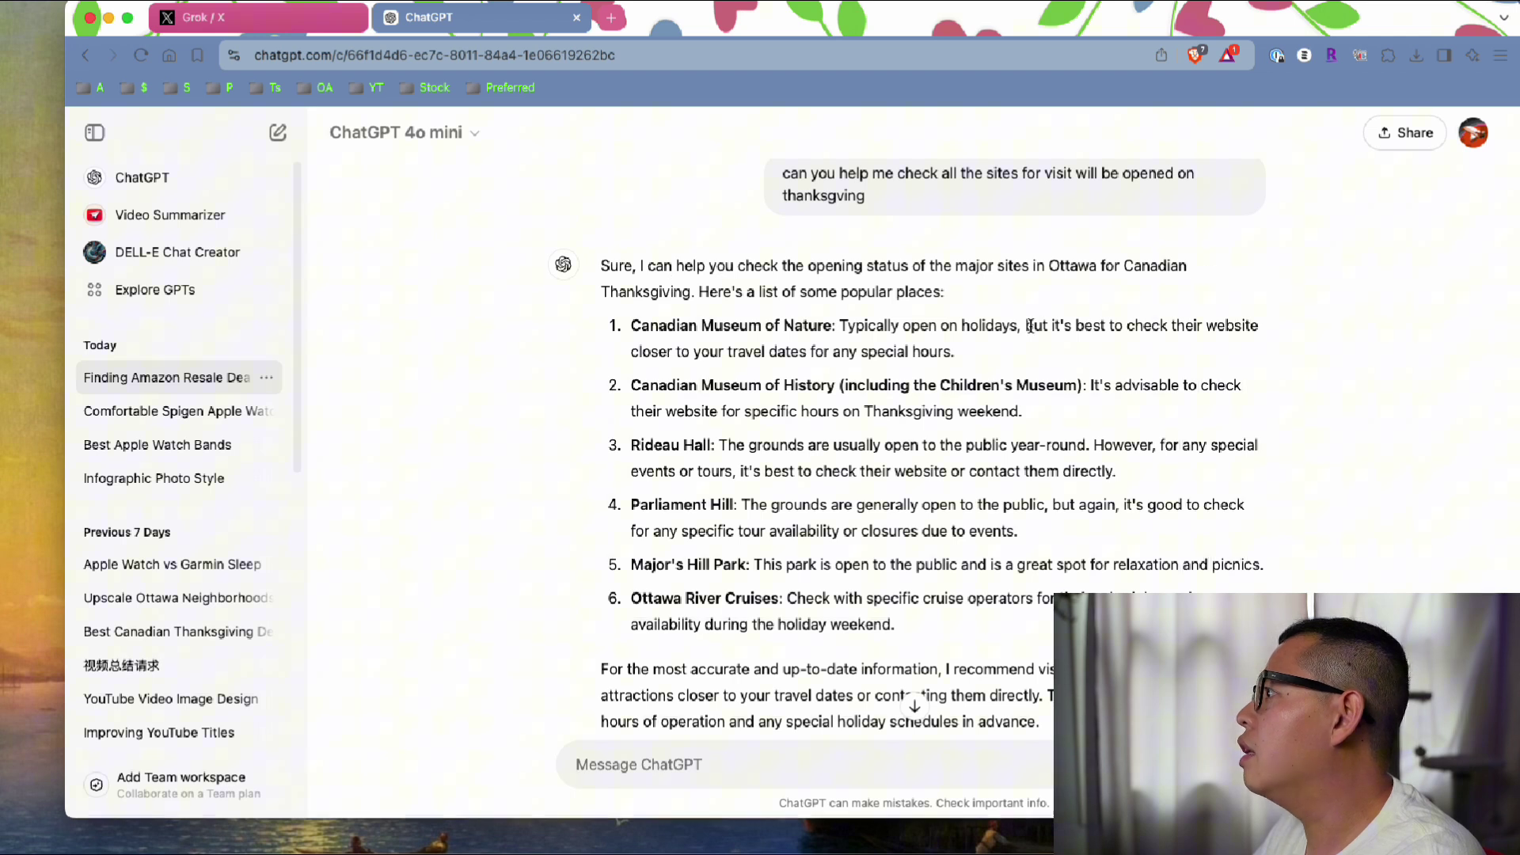
# Step: Review the Museum of Nature, Museum of History, and Rideau Hall to Ottawa River Cruises entries
pyautogui.moveTo(630, 332); pyautogui.dragTo(1002, 348)
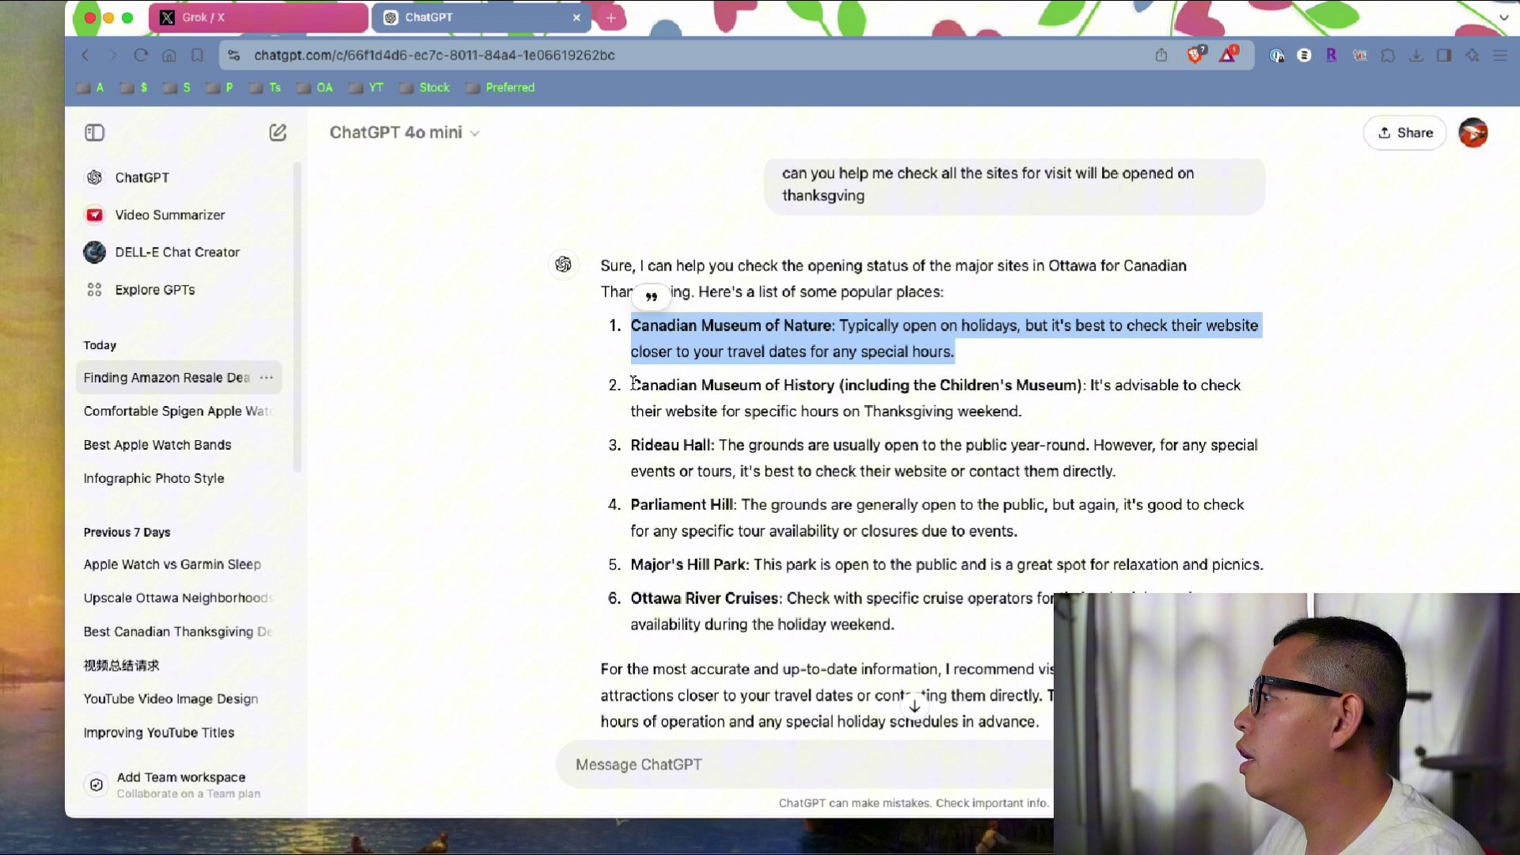
pyautogui.moveTo(634, 384); pyautogui.dragTo(1002, 411)
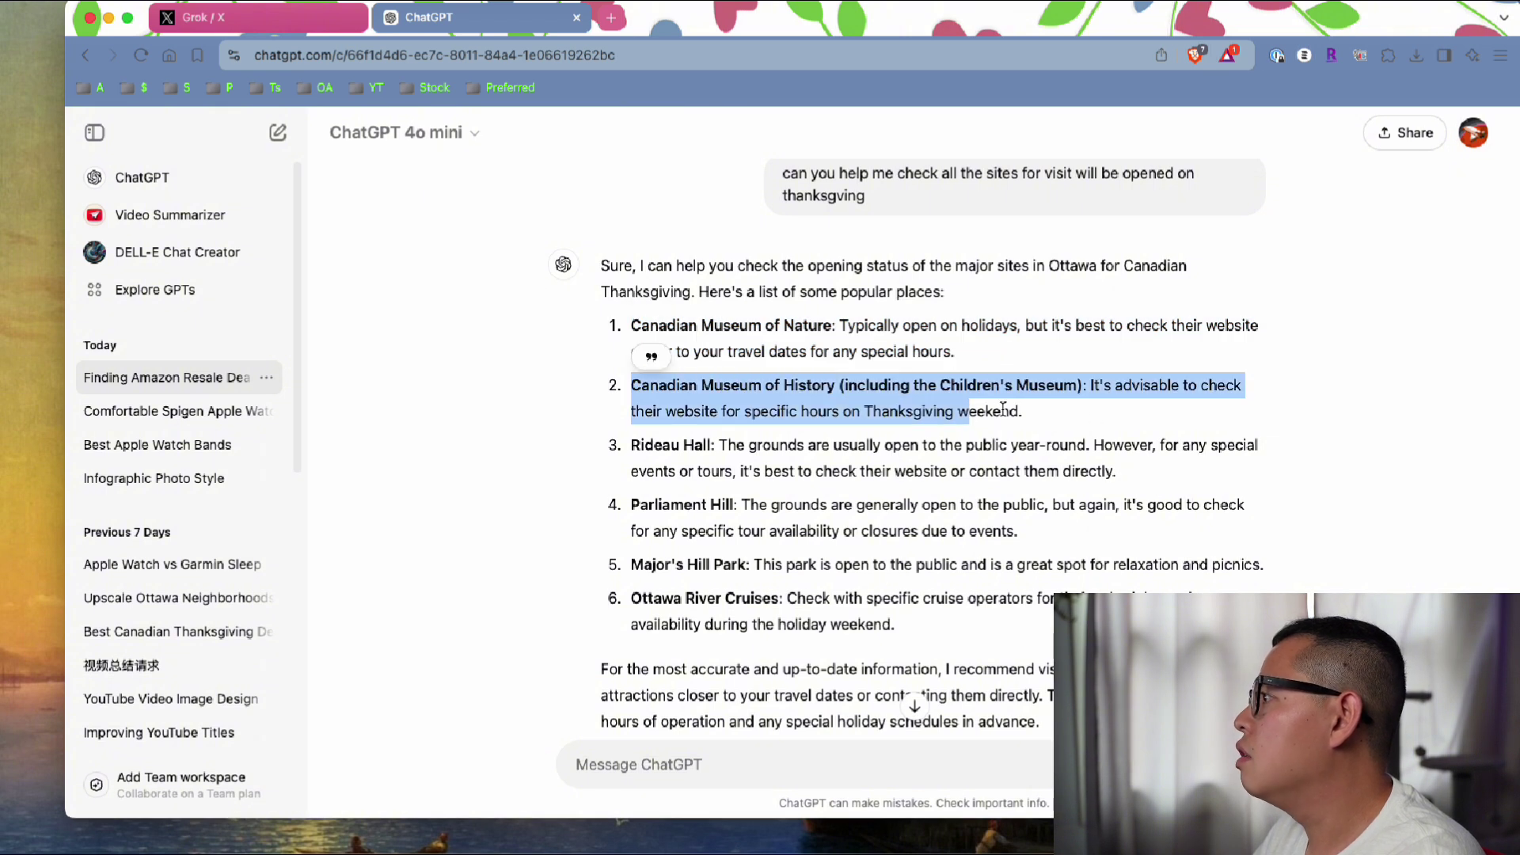
pyautogui.click(1095, 421)
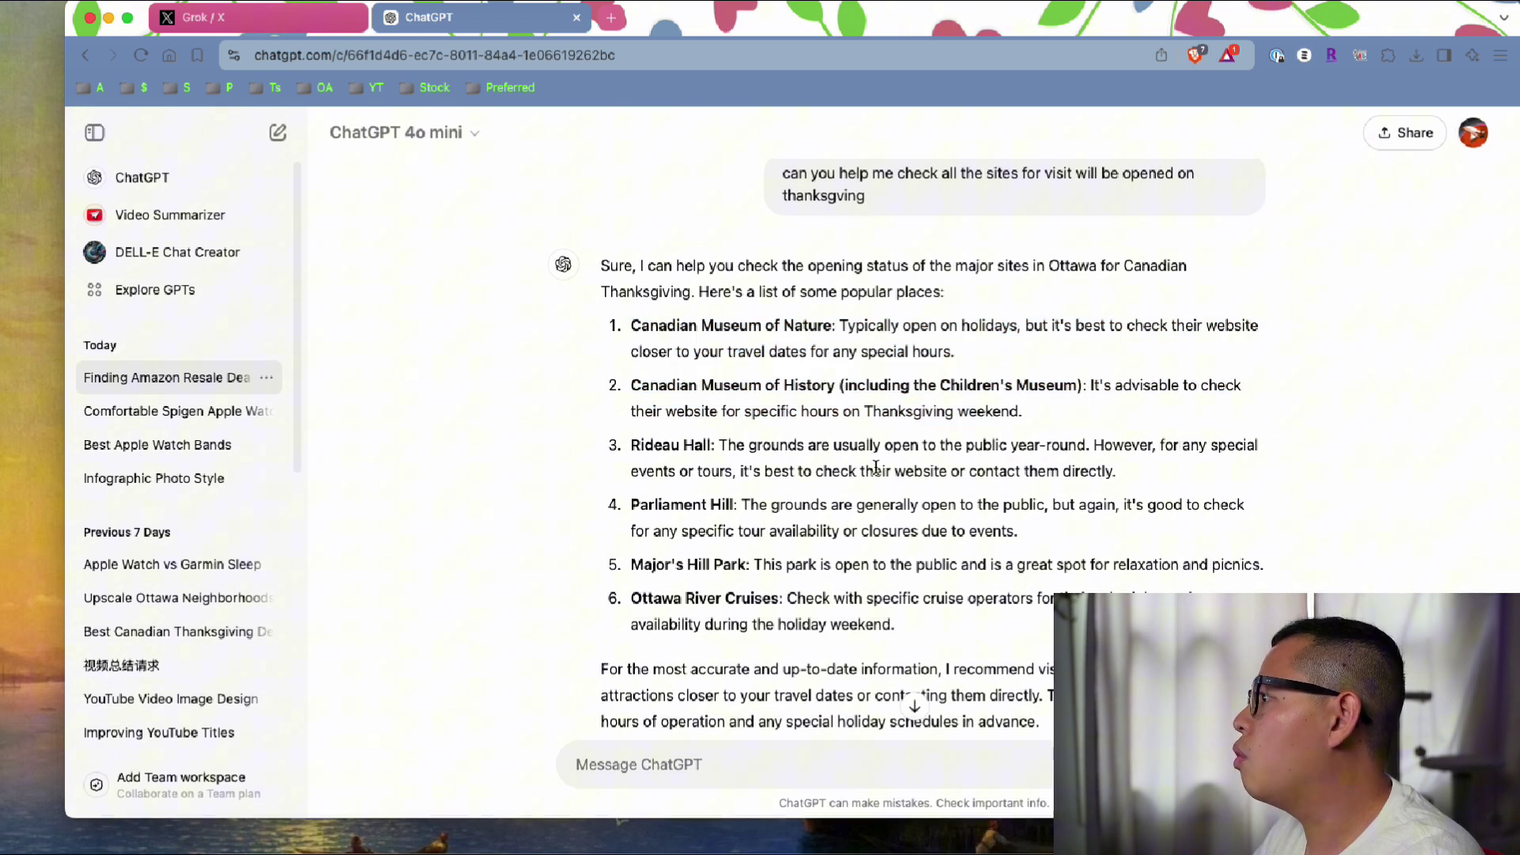
pyautogui.moveTo(632, 445); pyautogui.dragTo(934, 627)
pyautogui.scroll(-2, 935, 627)
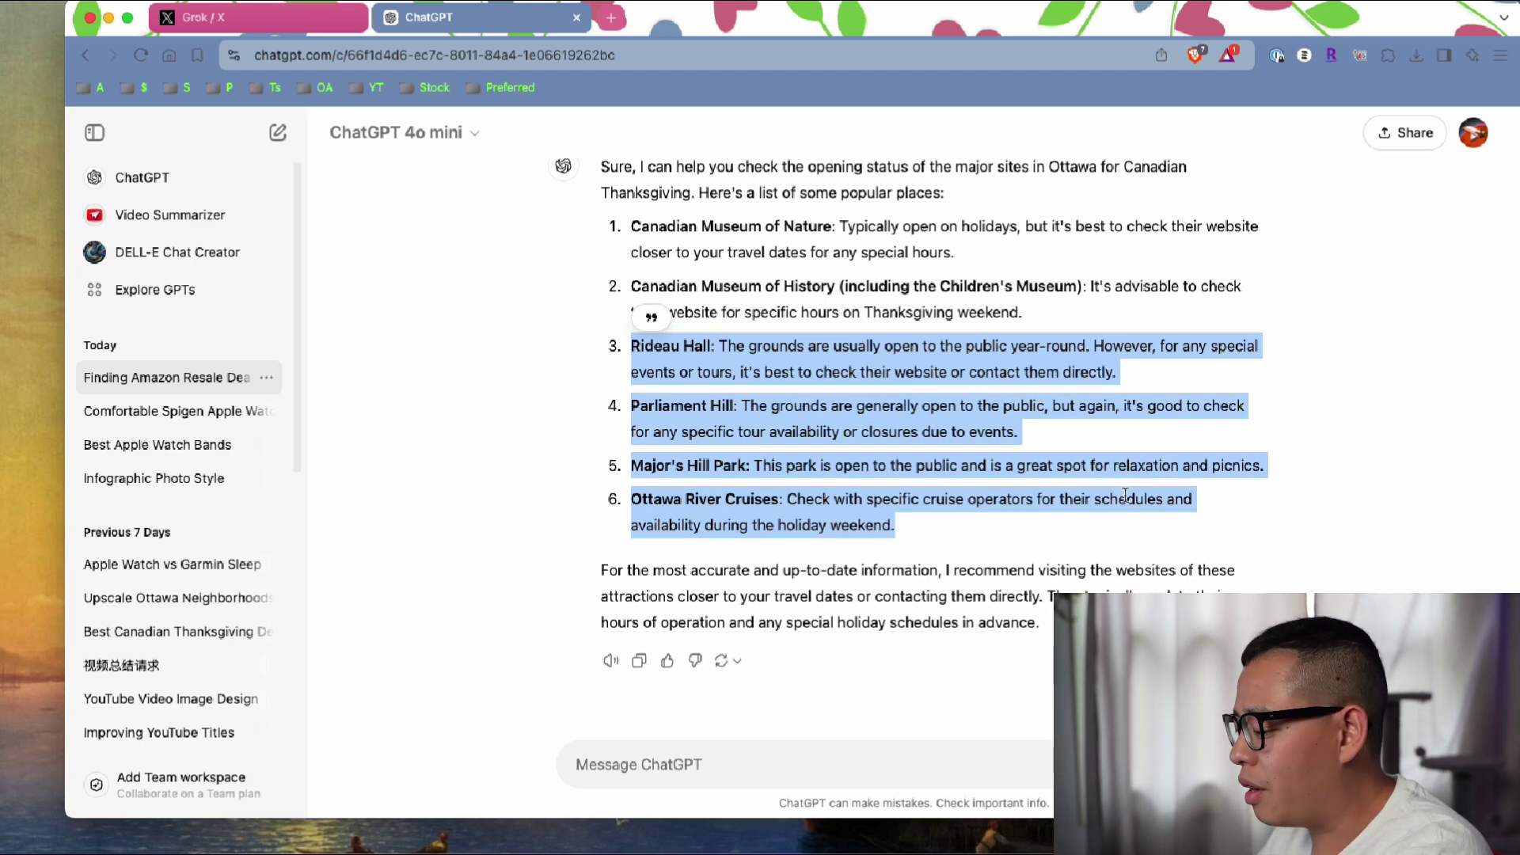
# Step: Read Grok's Ottawa itinerary, highlighting the Museum of Nature visit and Day 2 local event
pyautogui.click(356, 20)
pyautogui.scroll(-10, 861, 669)
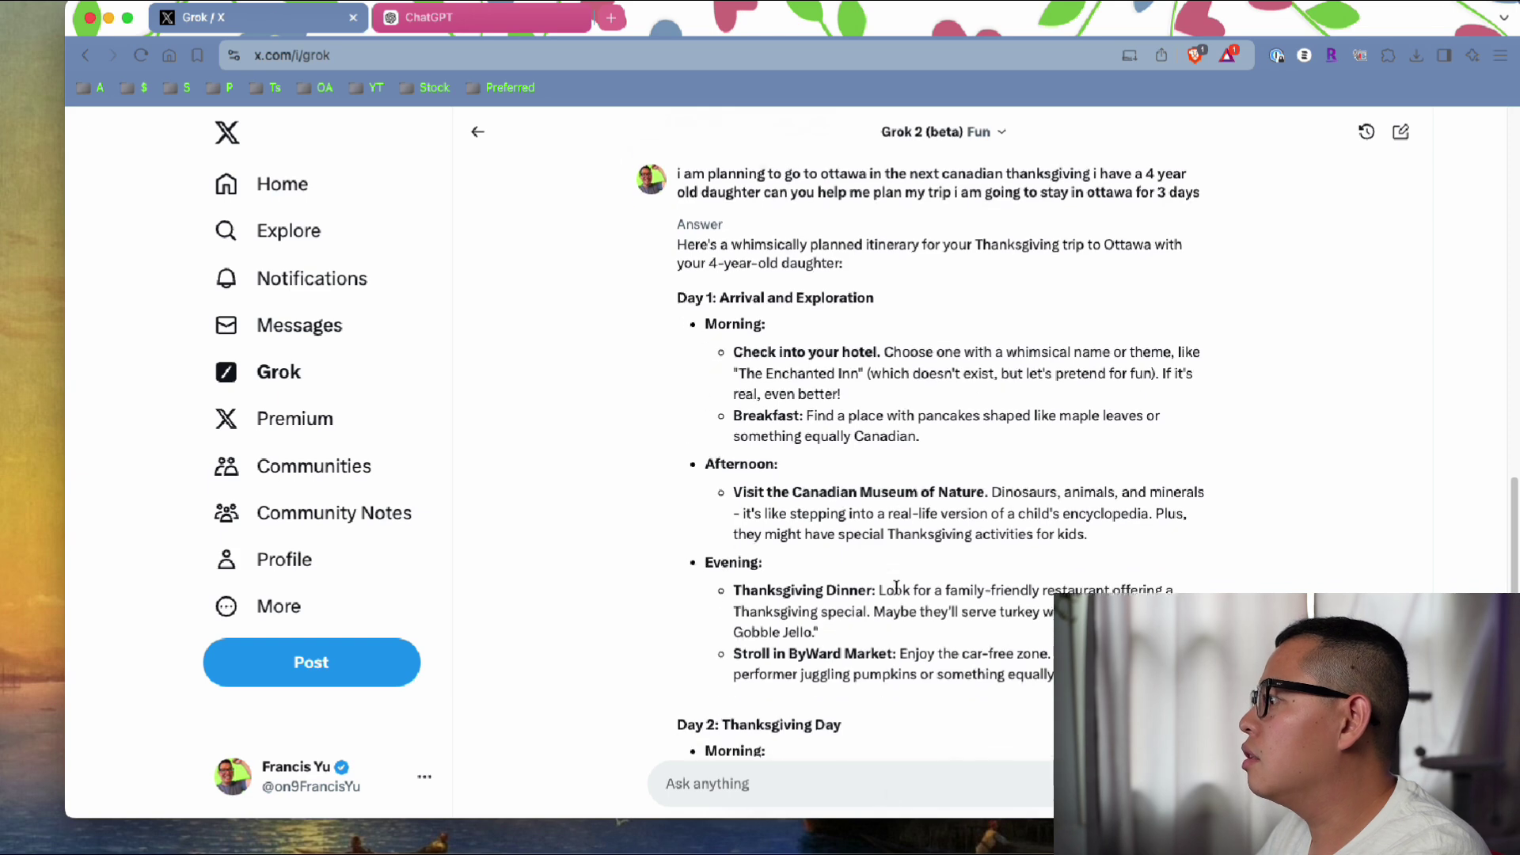
pyautogui.scroll(7, 861, 669)
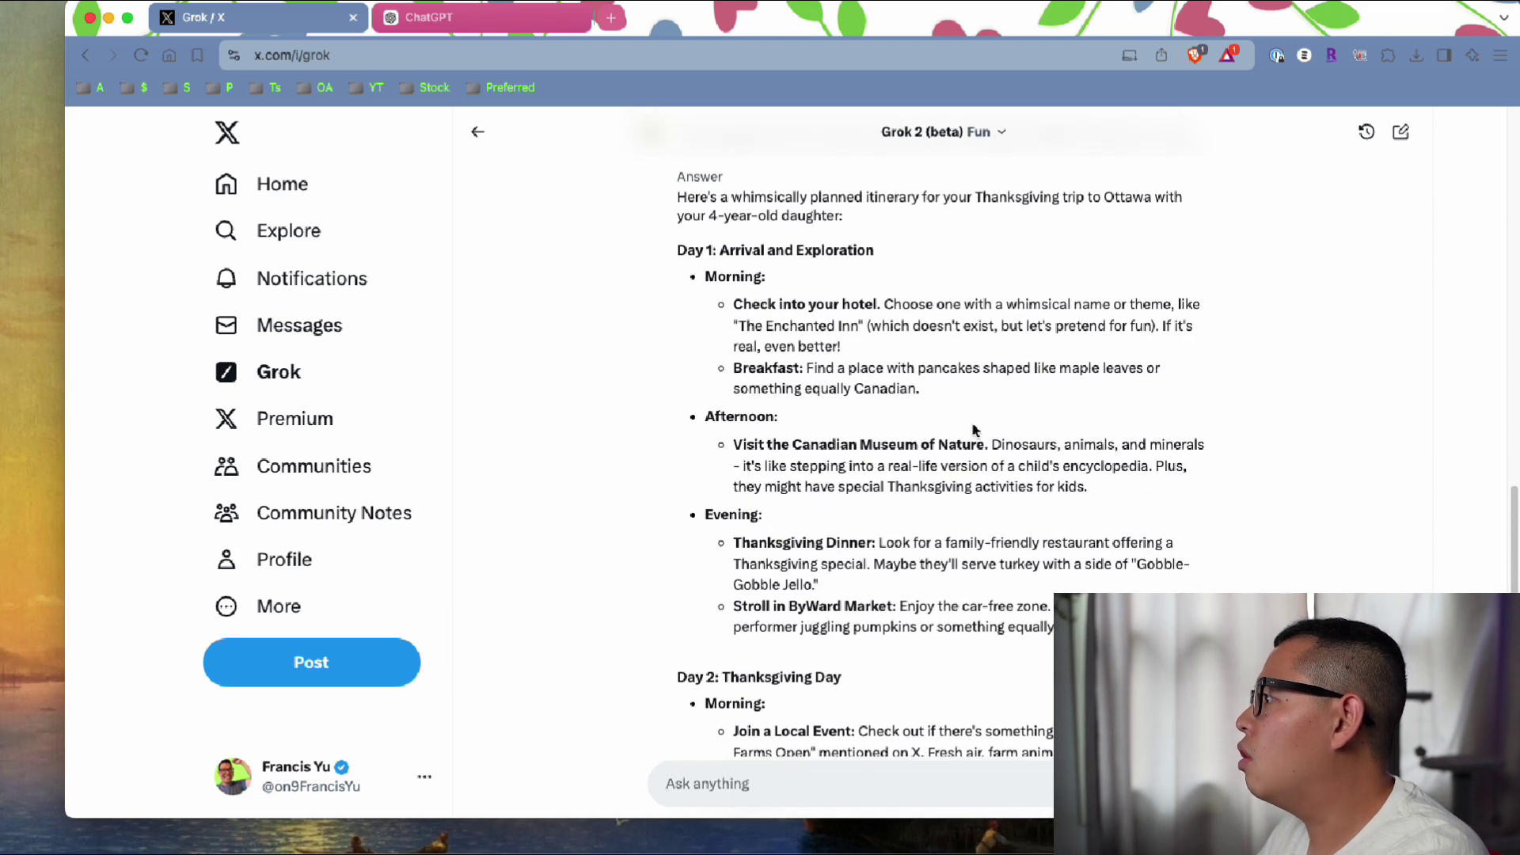
pyautogui.moveTo(765, 444); pyautogui.dragTo(1128, 468)
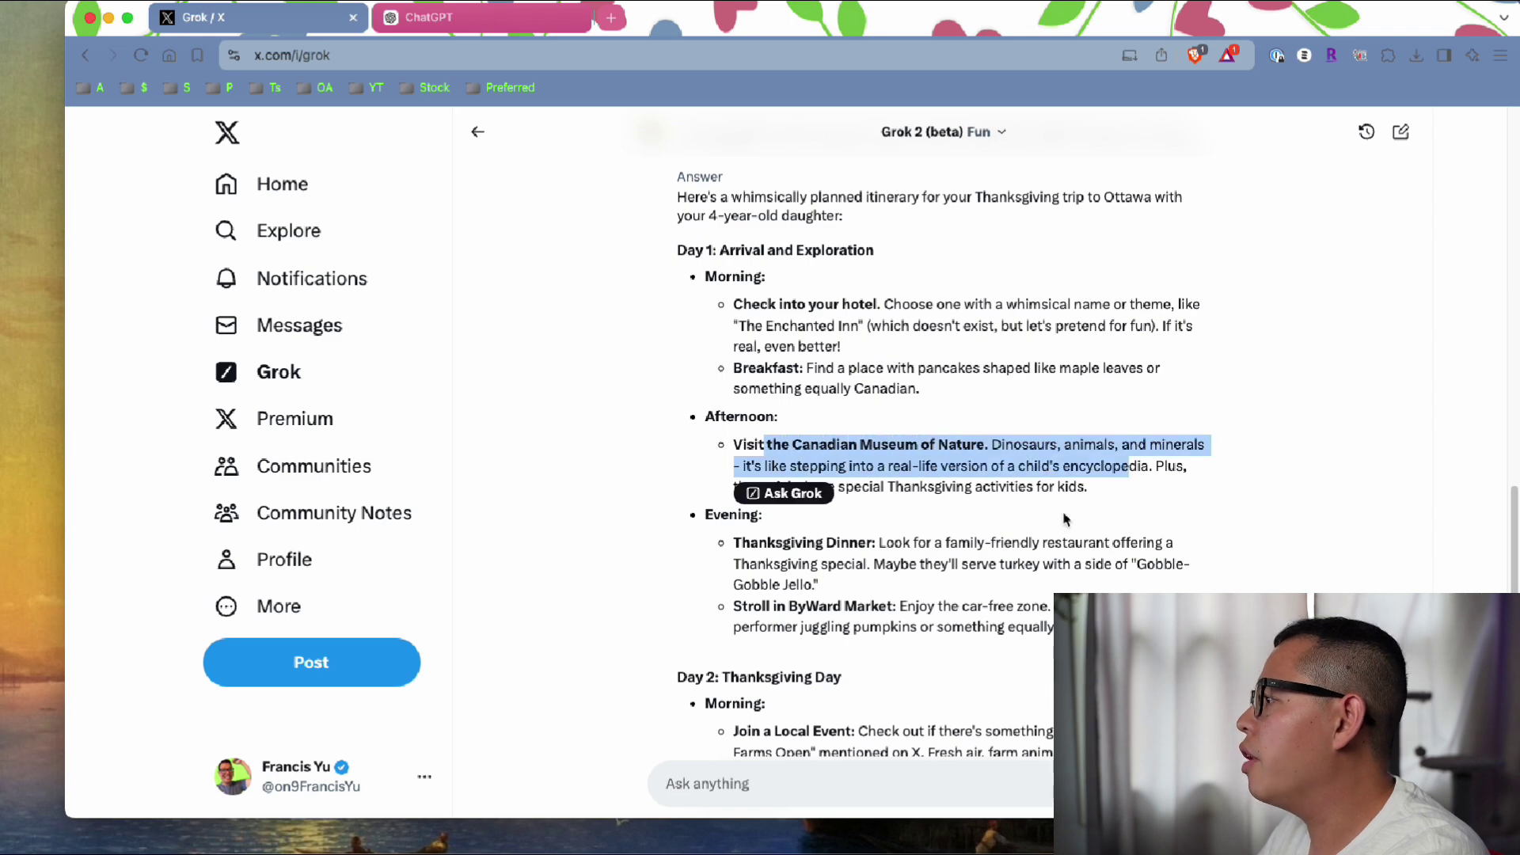
pyautogui.click(1065, 519)
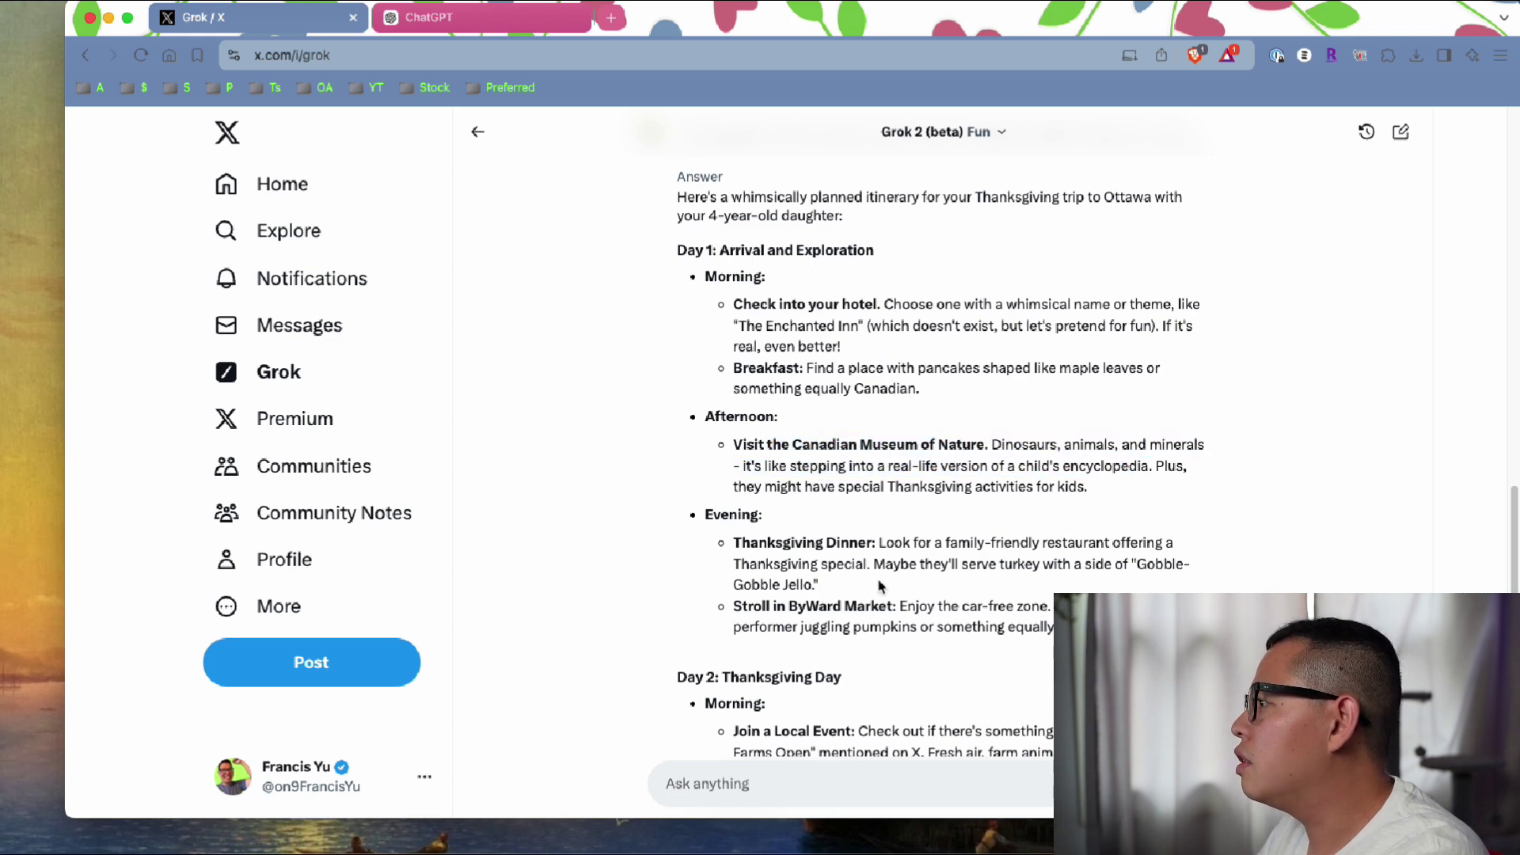
pyautogui.scroll(-3, 1023, 538)
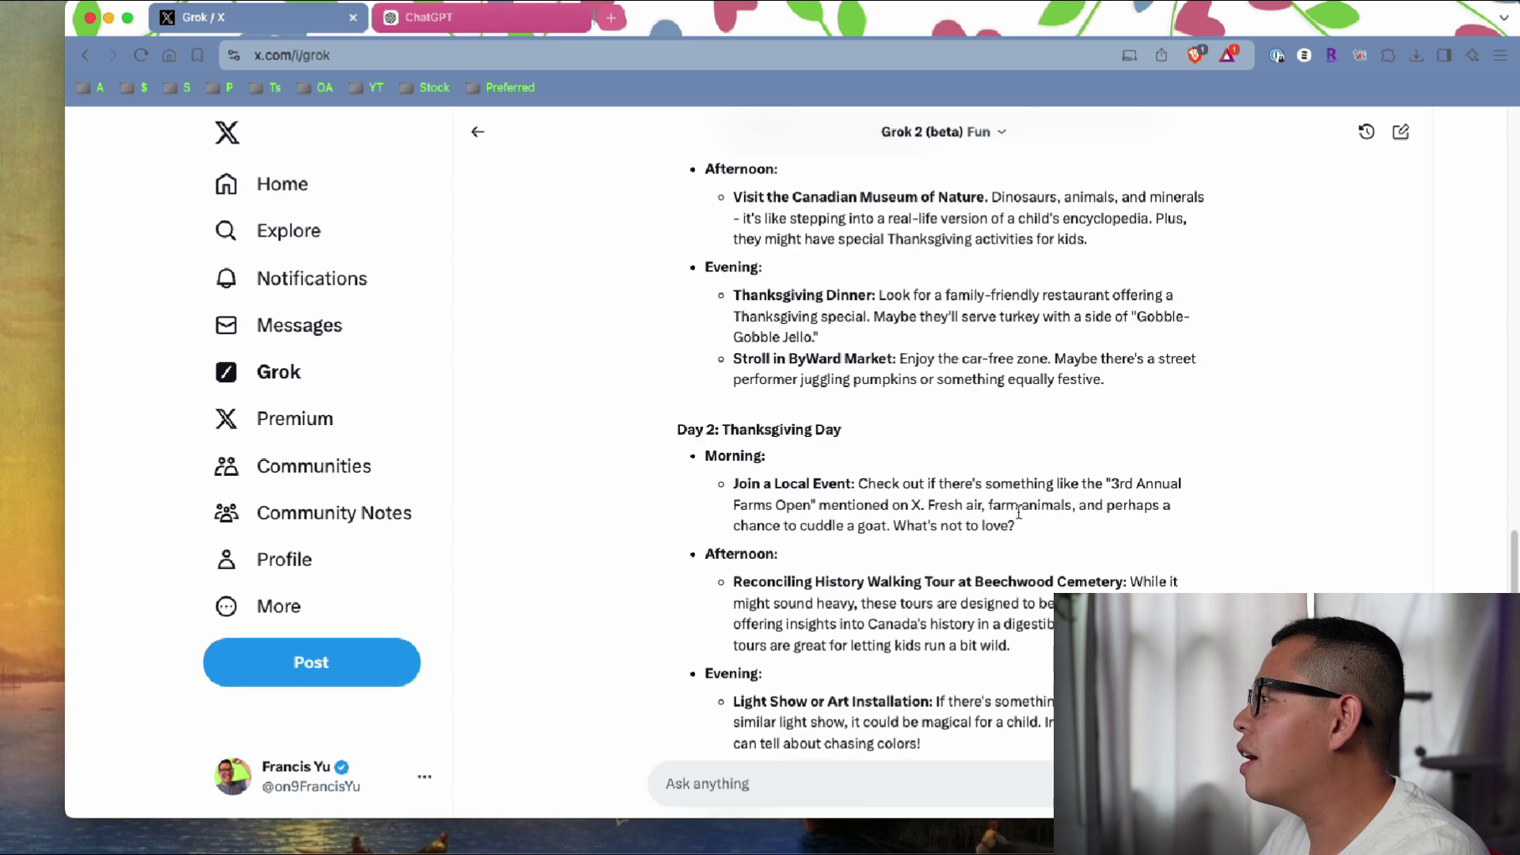
pyautogui.scroll(-3, 969, 432)
pyautogui.moveTo(749, 328); pyautogui.dragTo(1091, 377)
# Step: Compare against ChatGPT's itinerary, then return to Grok's
pyautogui.click(420, 18)
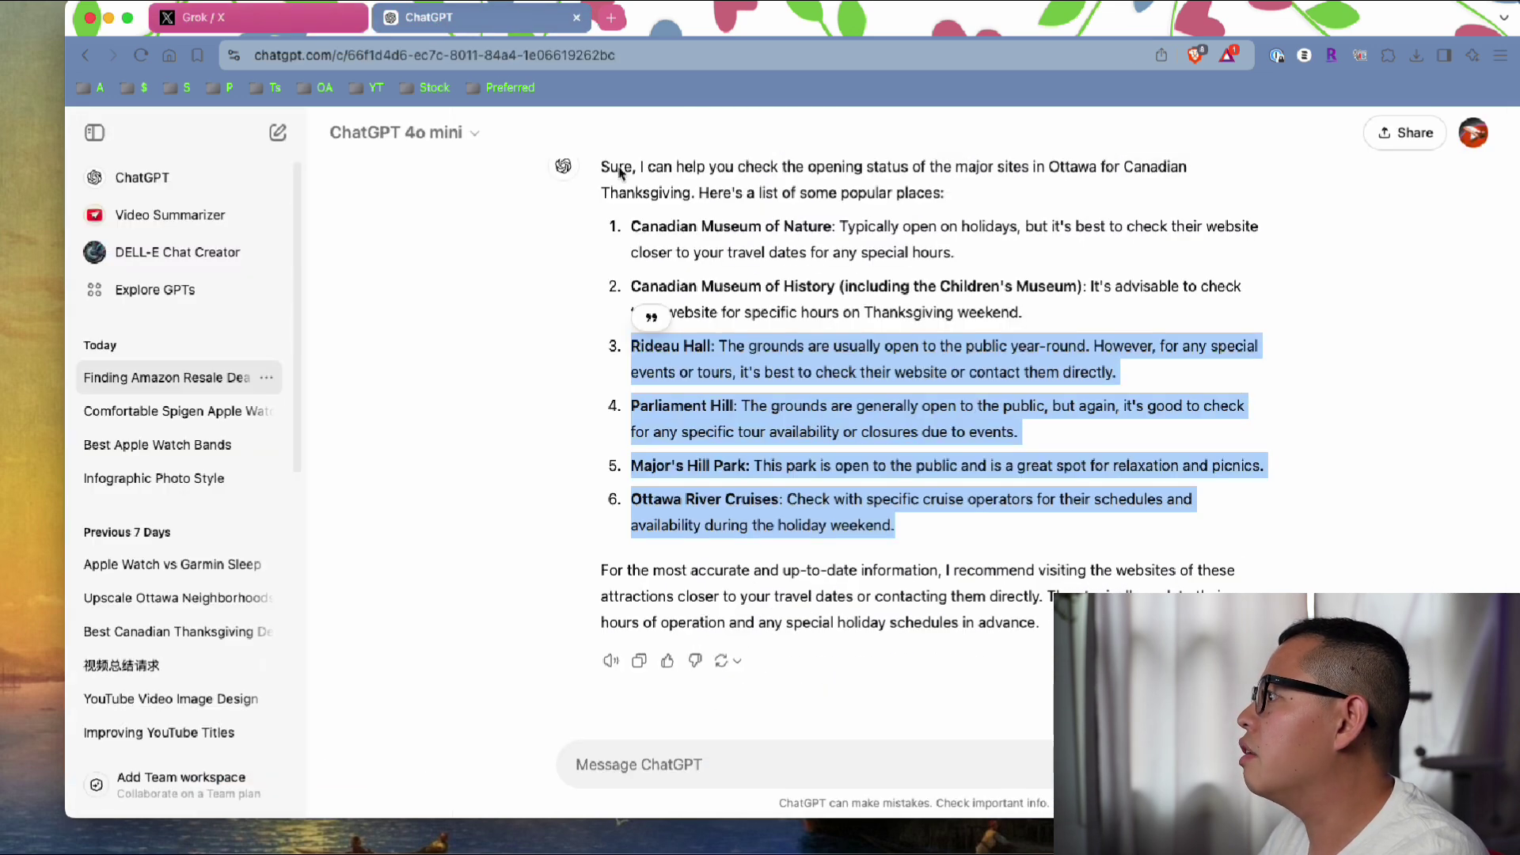
pyautogui.scroll(10, 911, 705)
pyautogui.scroll(2, 853, 370)
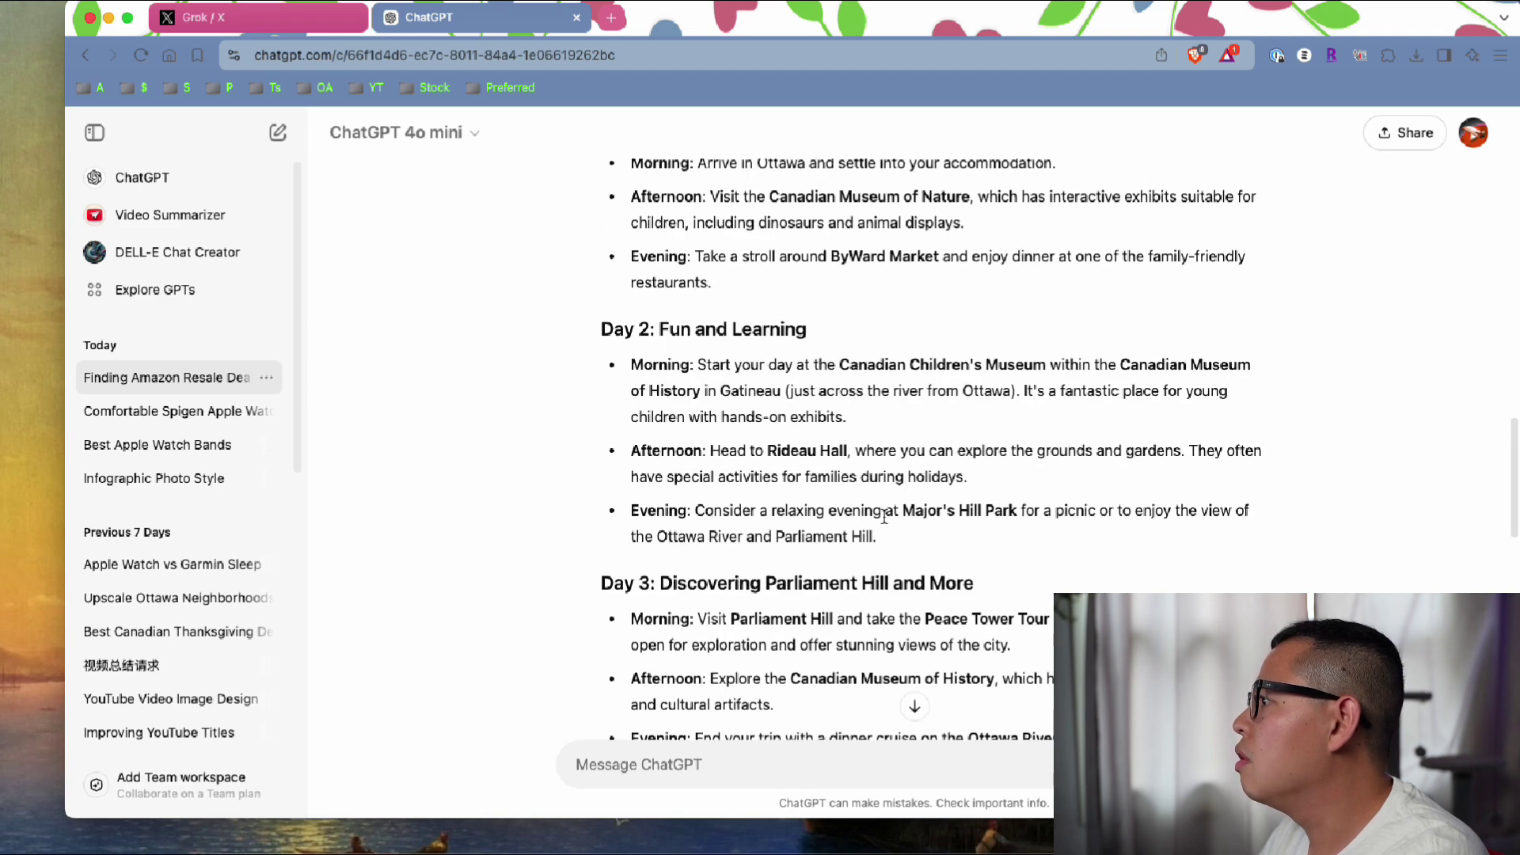
pyautogui.scroll(-4, 884, 516)
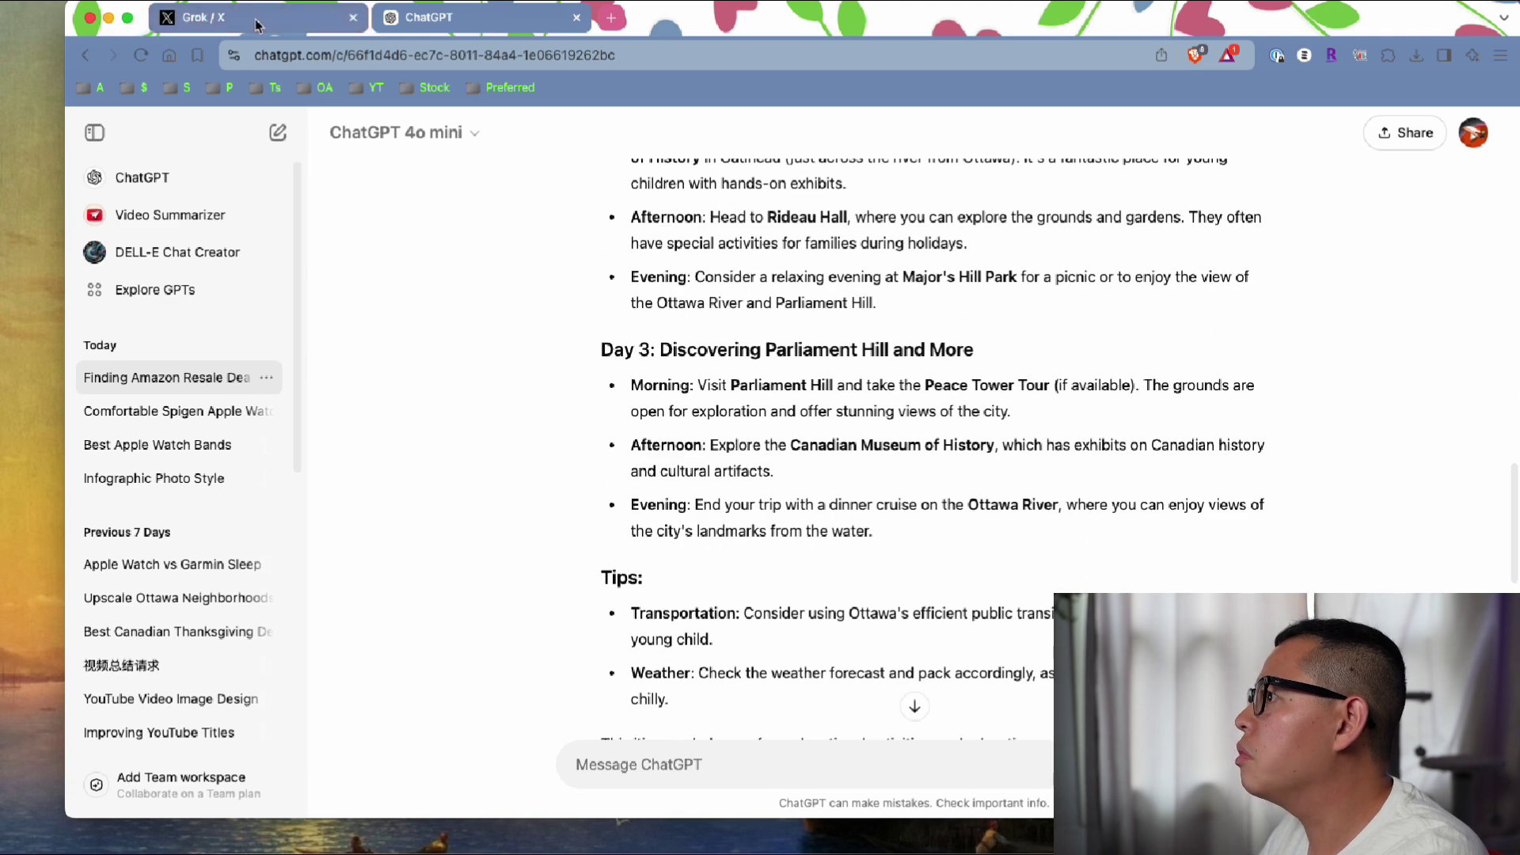
pyautogui.click(256, 26)
pyautogui.click(1161, 460)
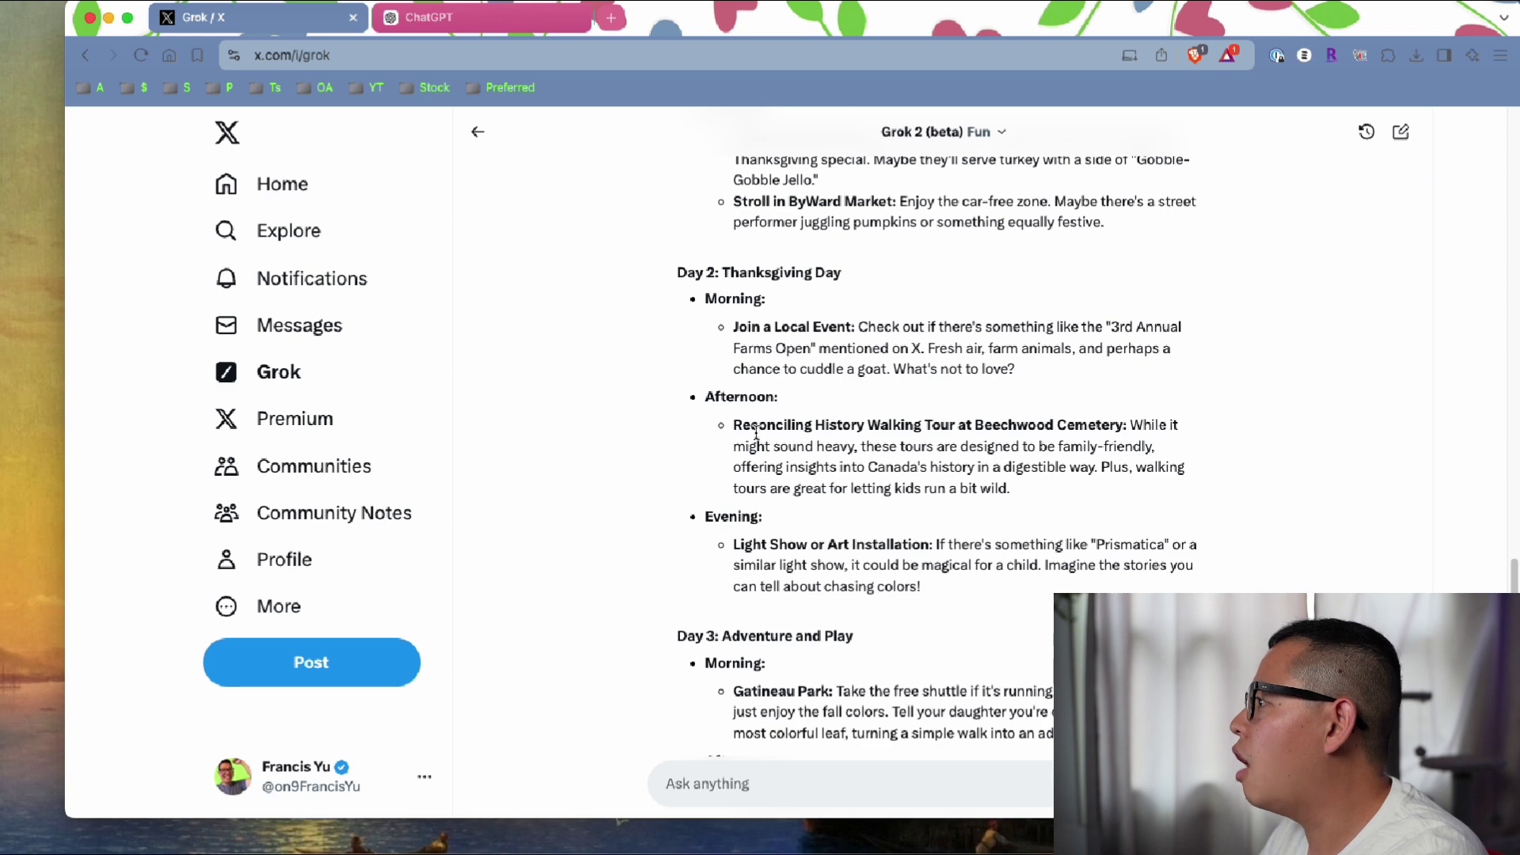
# Step: Continue past the walking tour and Gatineau Park suggestions to Grok's closing paragraph
pyautogui.moveTo(763, 428); pyautogui.dragTo(1238, 485)
pyautogui.click(1239, 484)
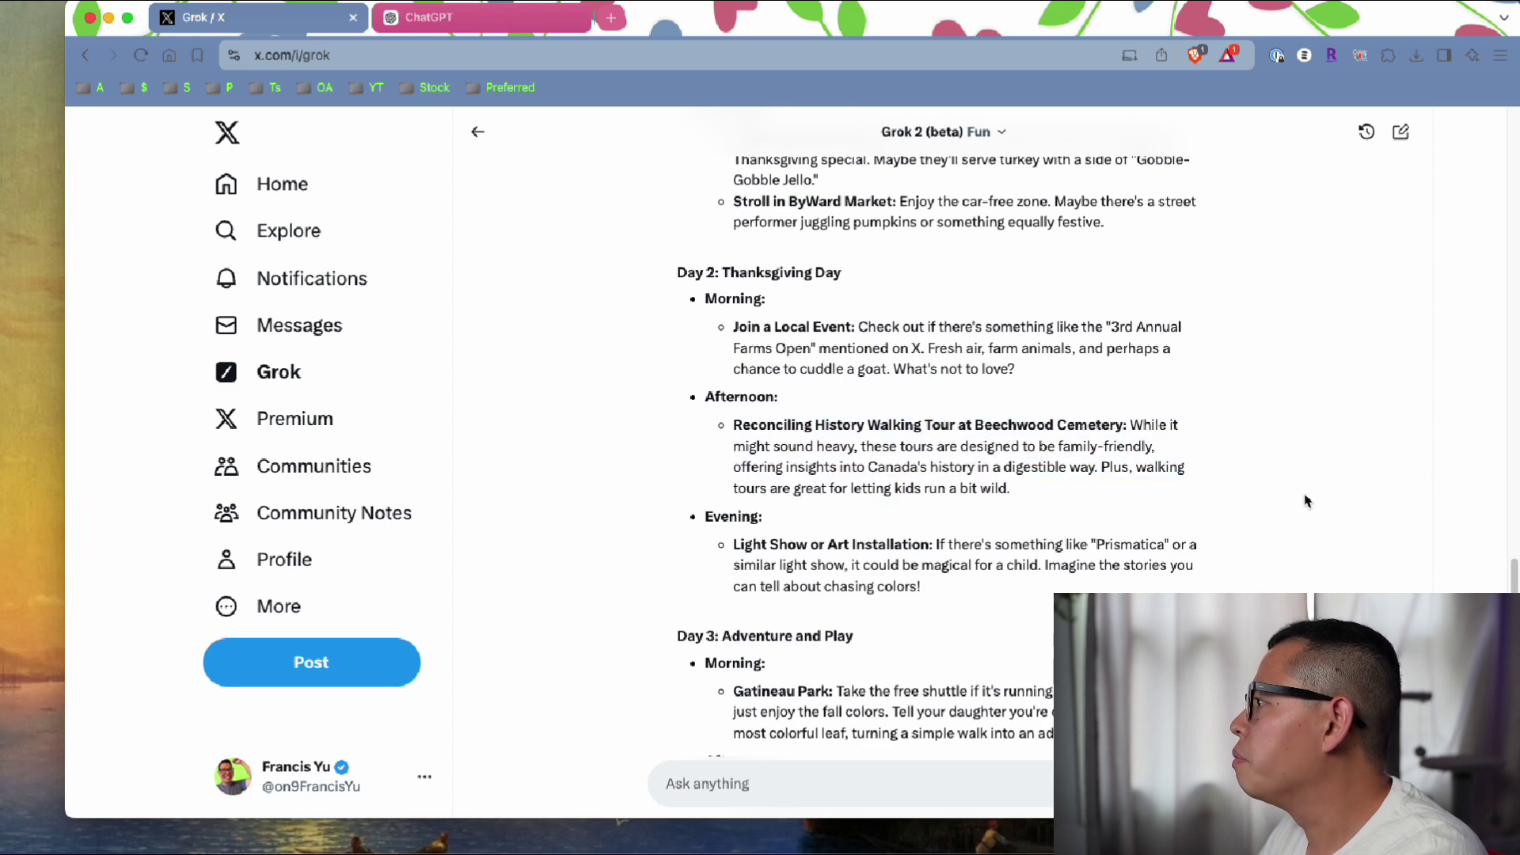
pyautogui.scroll(-3, 1308, 499)
pyautogui.scroll(-5, 1063, 426)
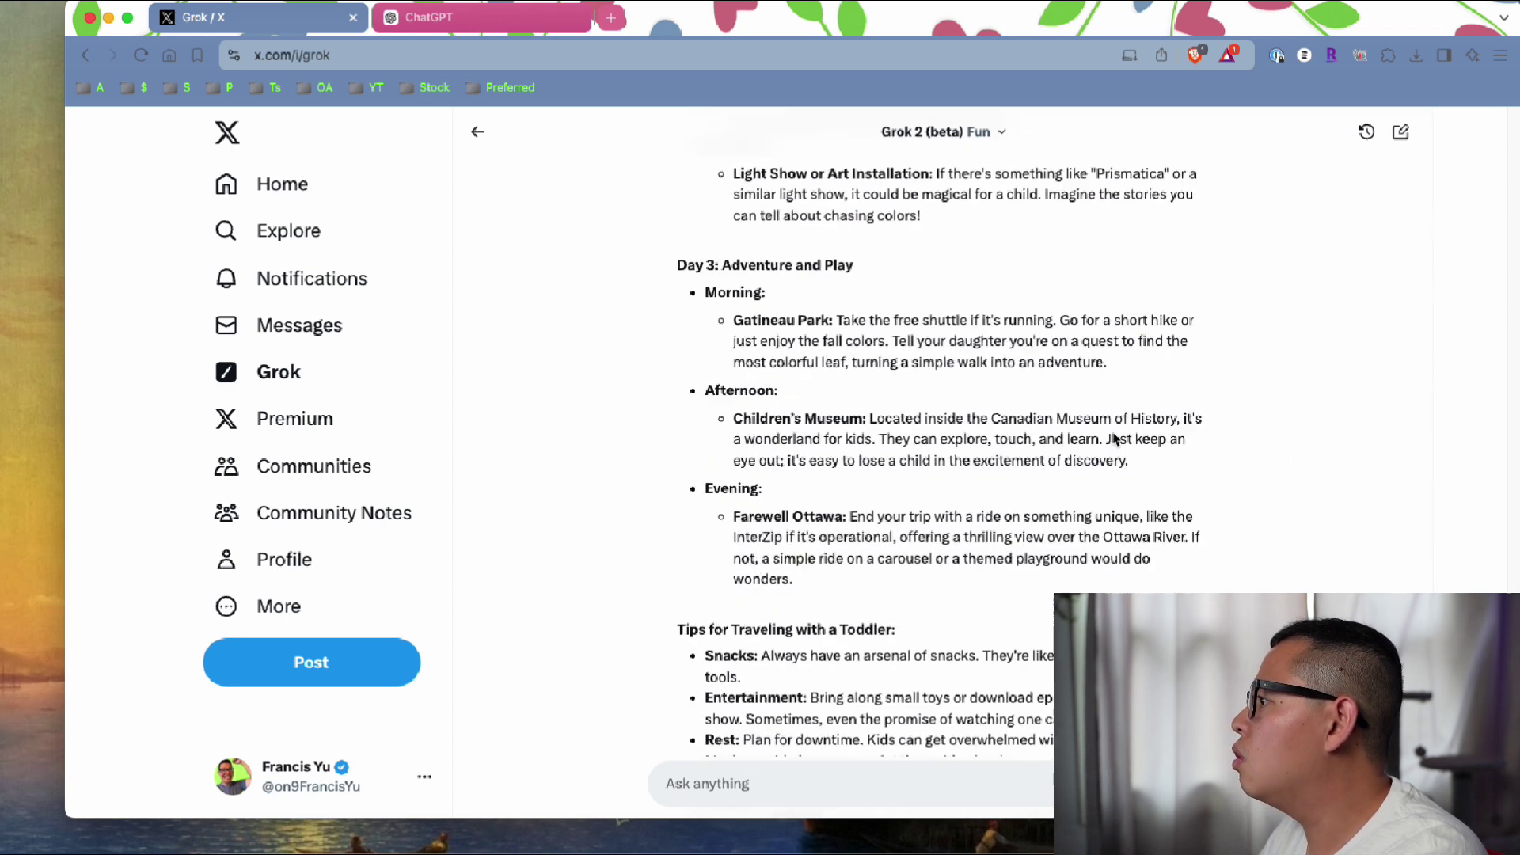
pyautogui.moveTo(812, 314); pyautogui.dragTo(1239, 392)
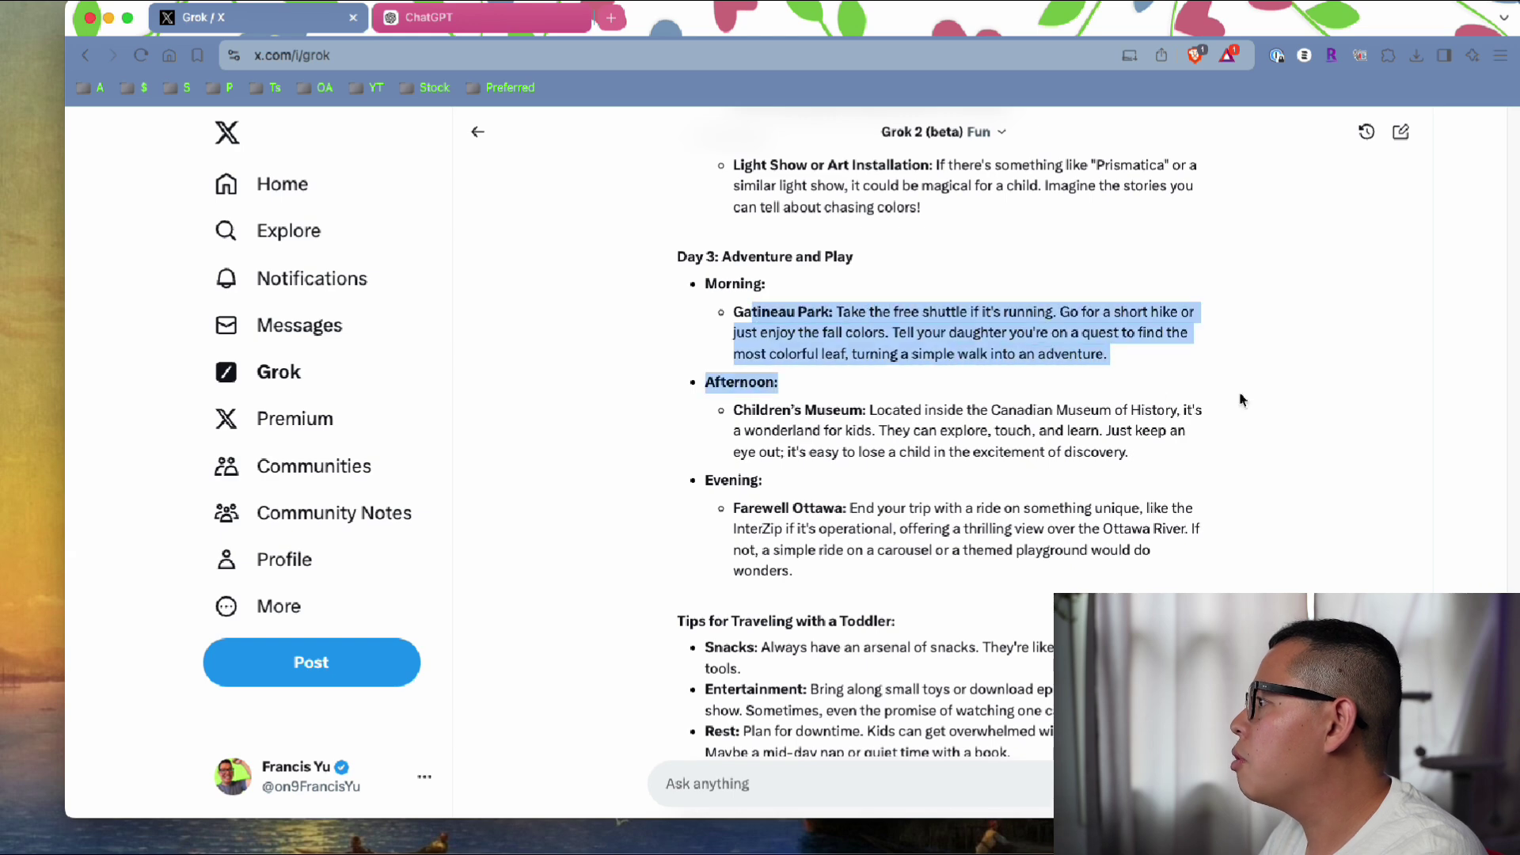
pyautogui.click(1238, 392)
pyautogui.scroll(-5, 1240, 420)
pyautogui.scroll(-3, 1108, 562)
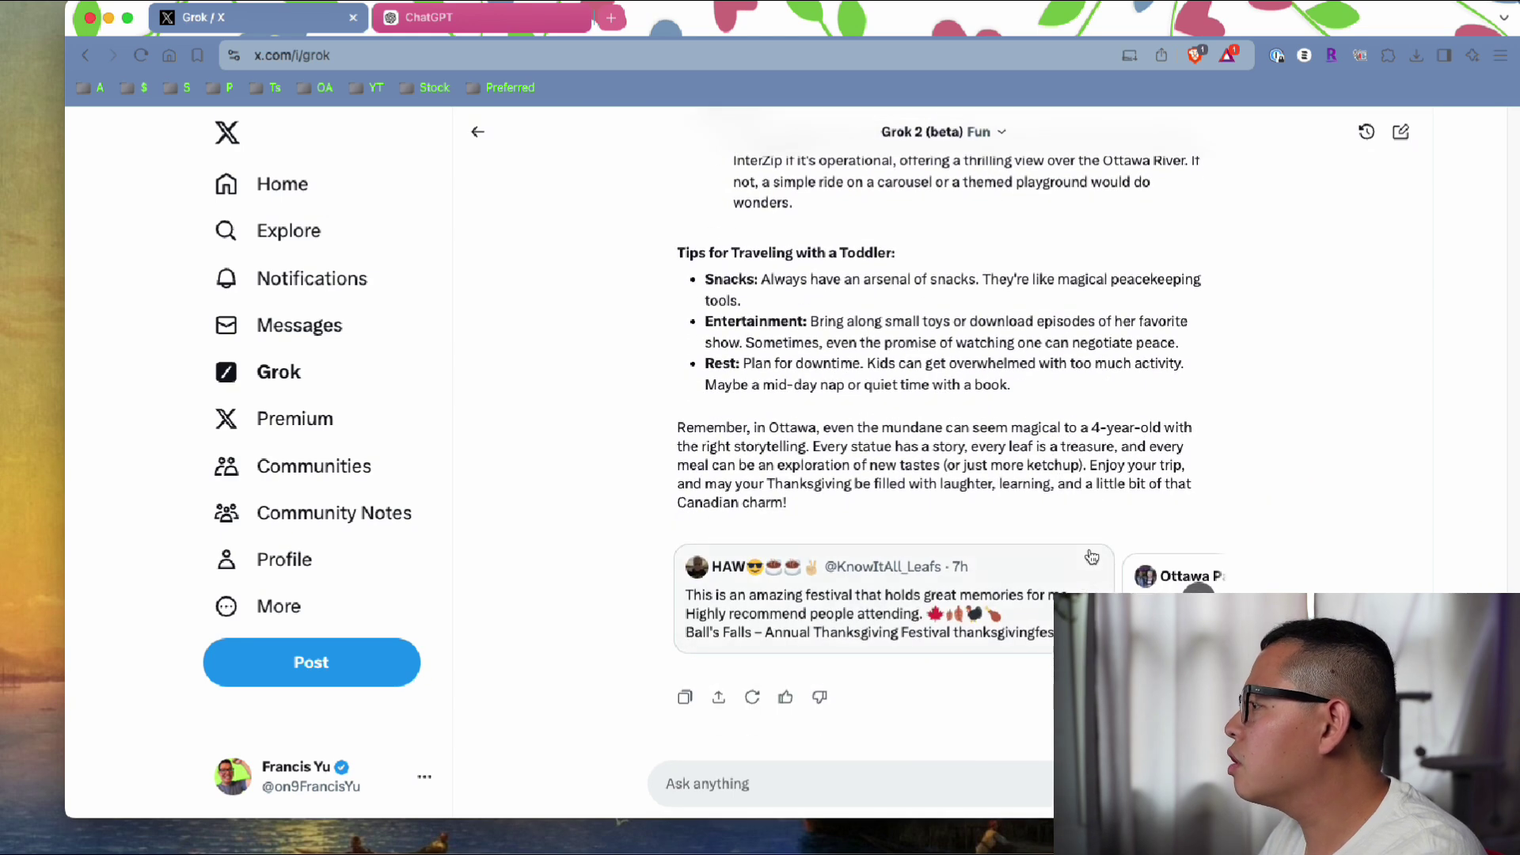
# Step: Paste the question about which sites open on Thanksgiving into Grok and send it
pyautogui.press('super+v')
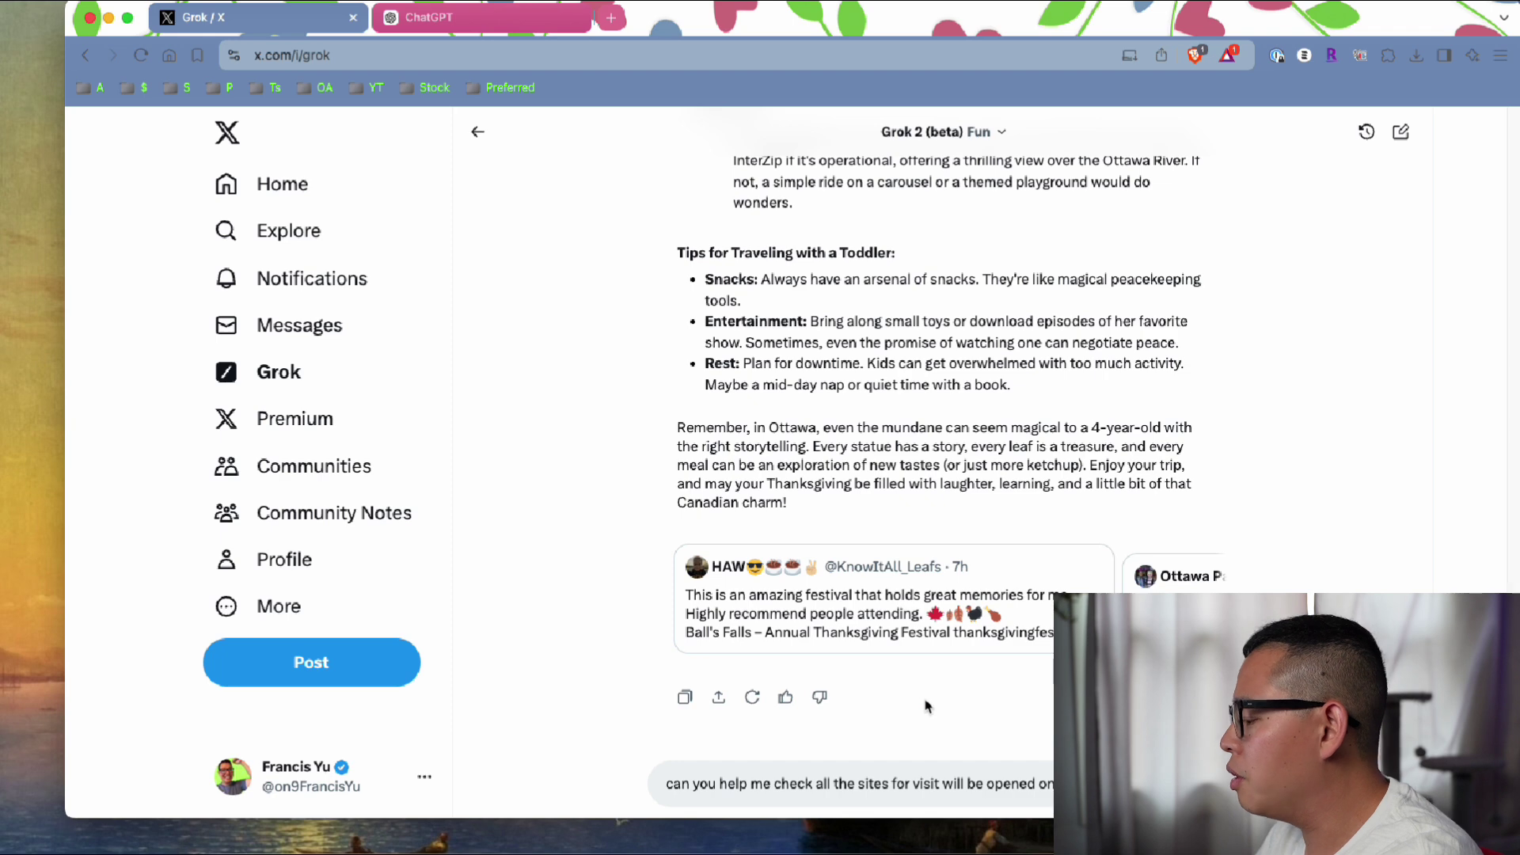
pyautogui.press('Return')
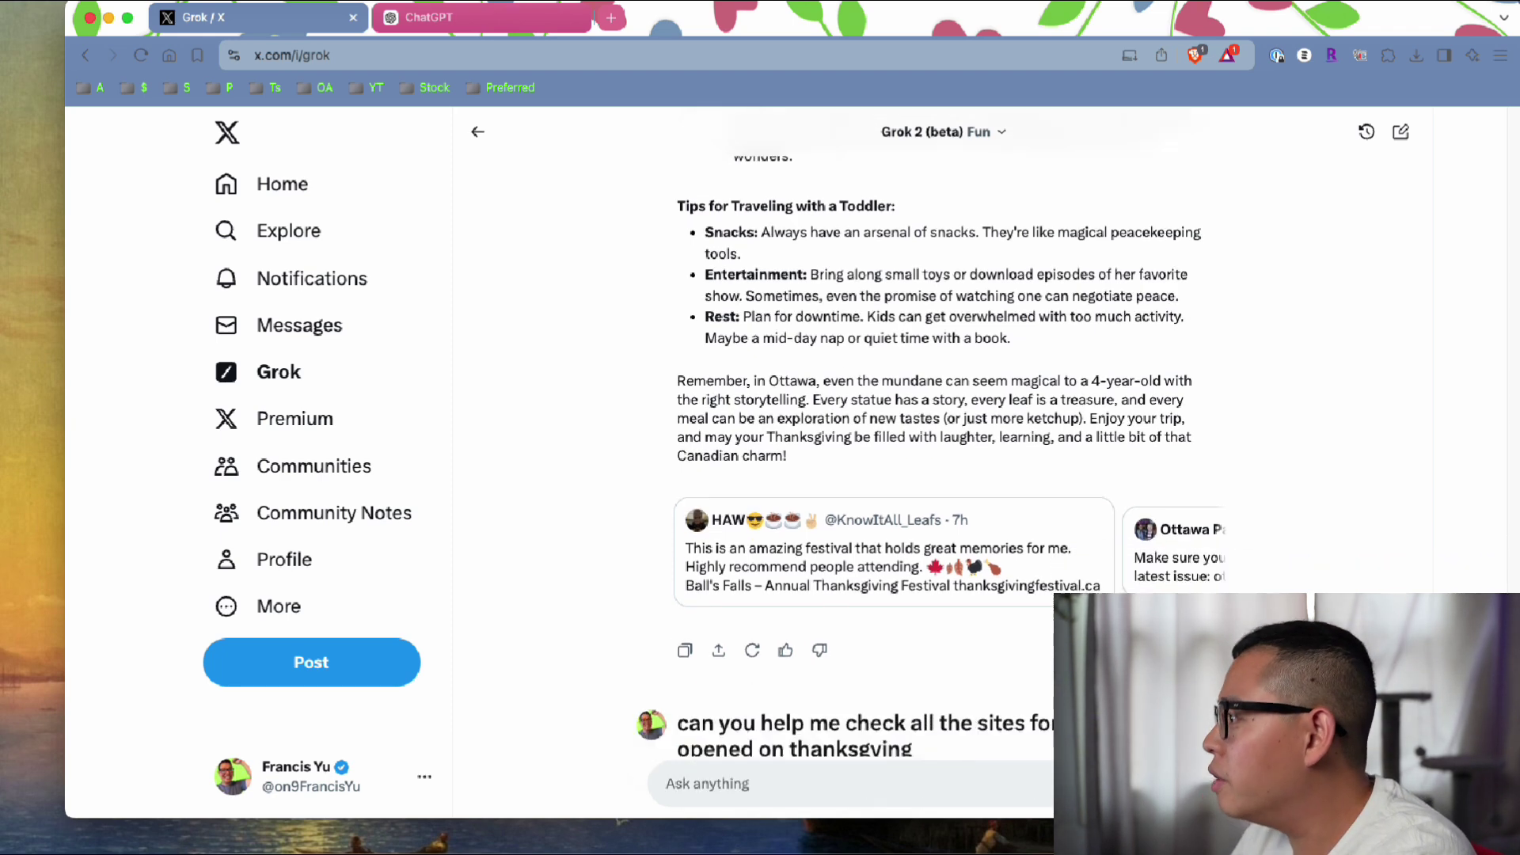